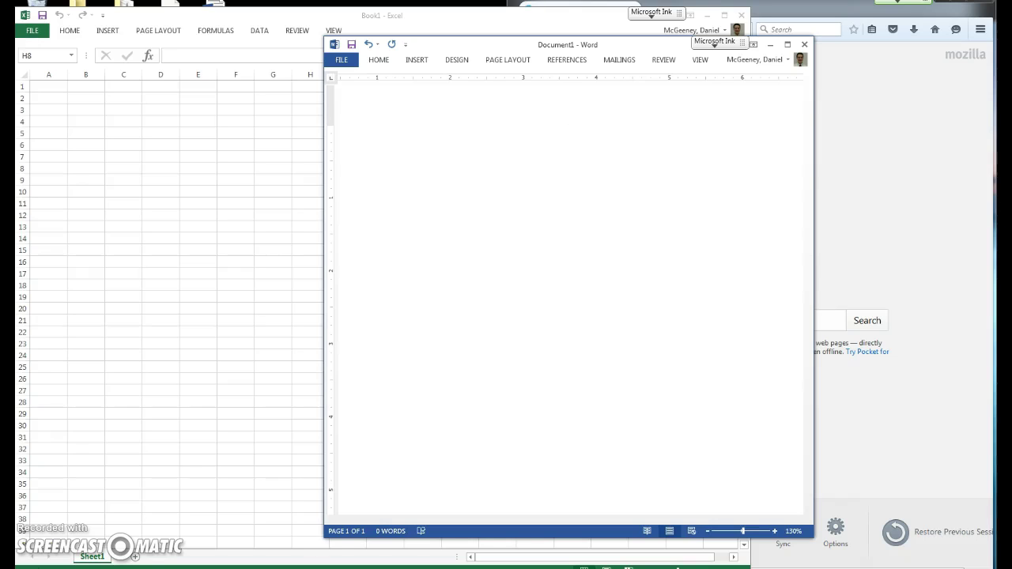
- Type the centred heading 'Projectile Motion:' with the line 'every projectile is in free fall' below
text(Projectile)
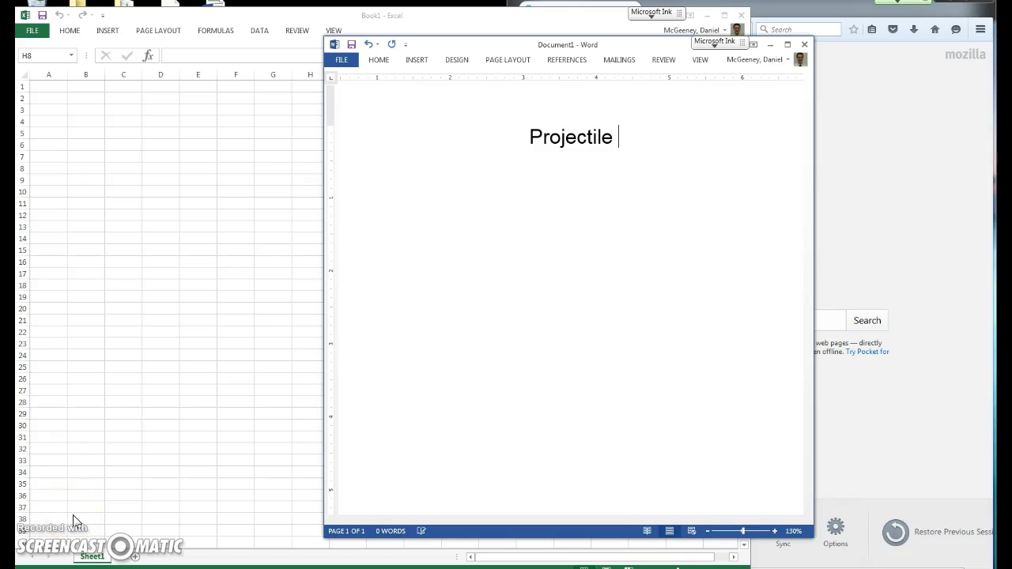
text(Motion:)
key(Return)
text(every projectile is in free fall)
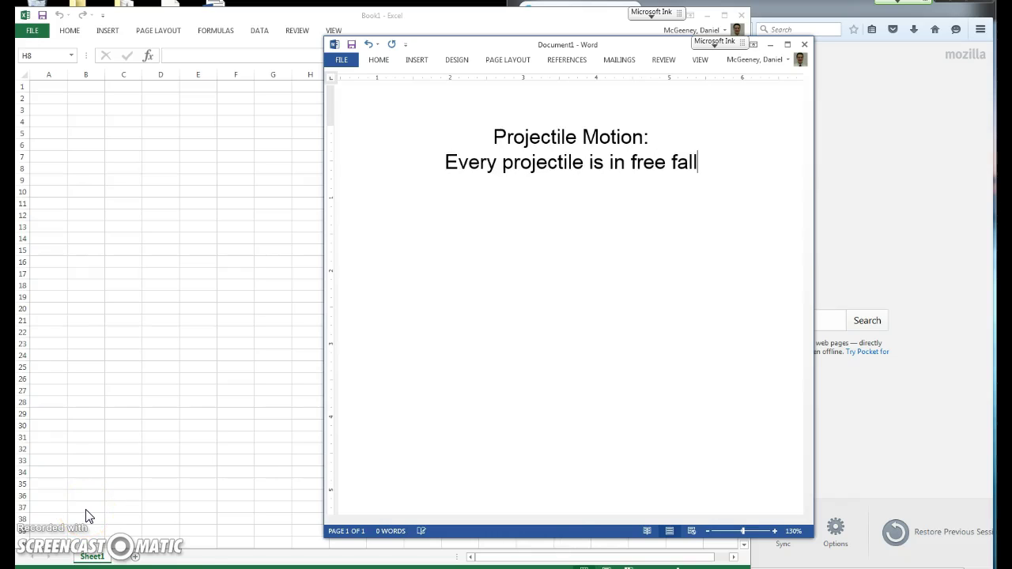
- Add '(no air resistance)', a blank line, then 'Air resistance/air friction/drag'
key(Return)
text(())
text(no air resistance)
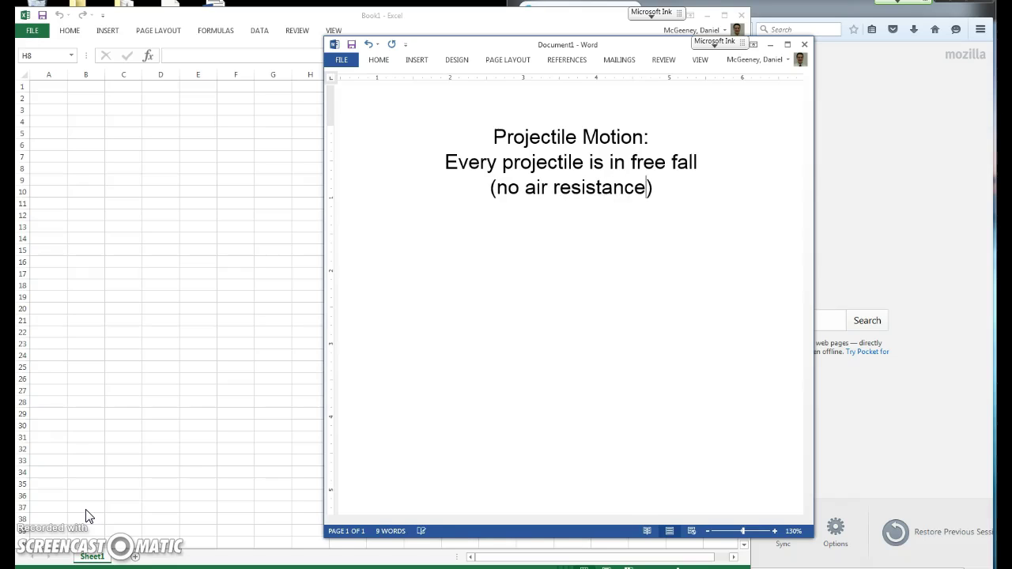
key(End)
key(Return)
text(Air resistance/air frict)
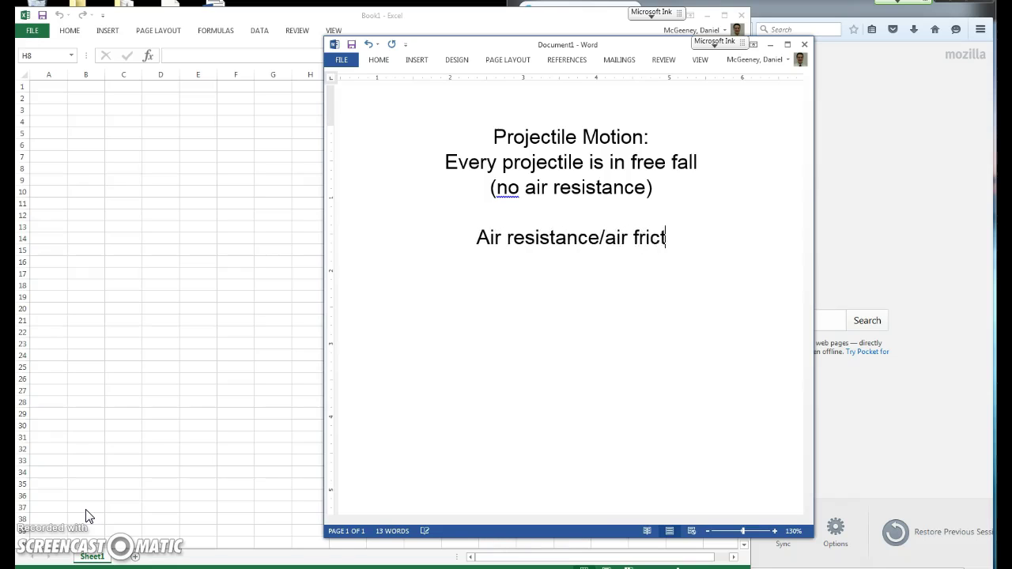
text(ion/drag)
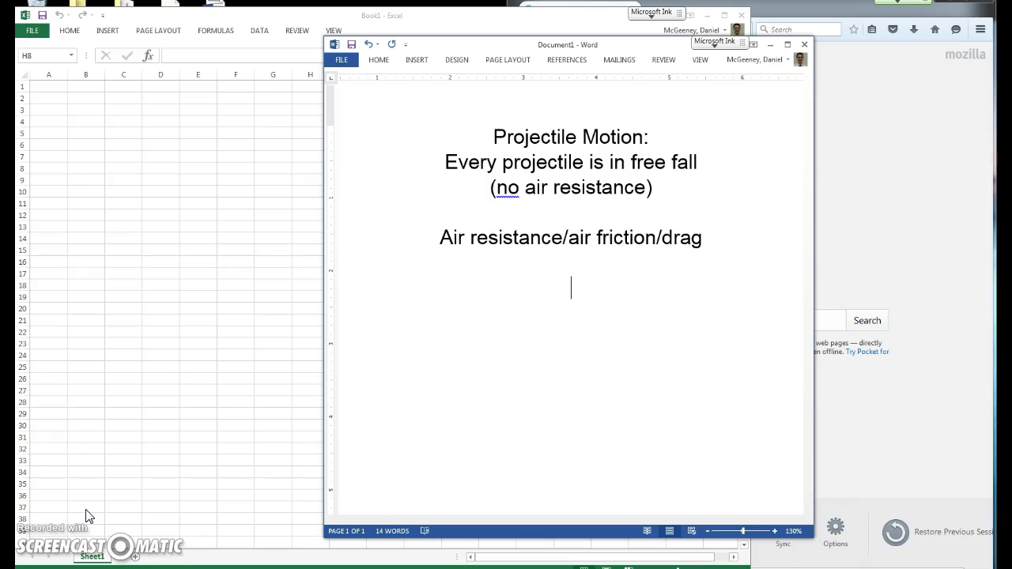
text(MassWhat's the )
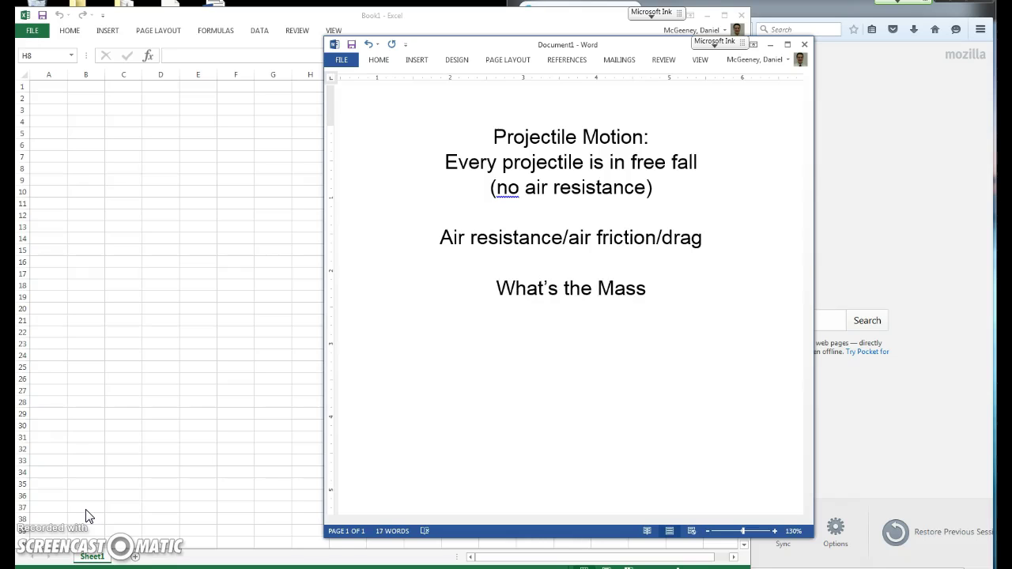
text(impact of)
- Finish the question 'What's the impact of mass on air resistance?'
key(Delete)
text(m)
key(End)
text(of drag)
key(BackSpace)
text(air)
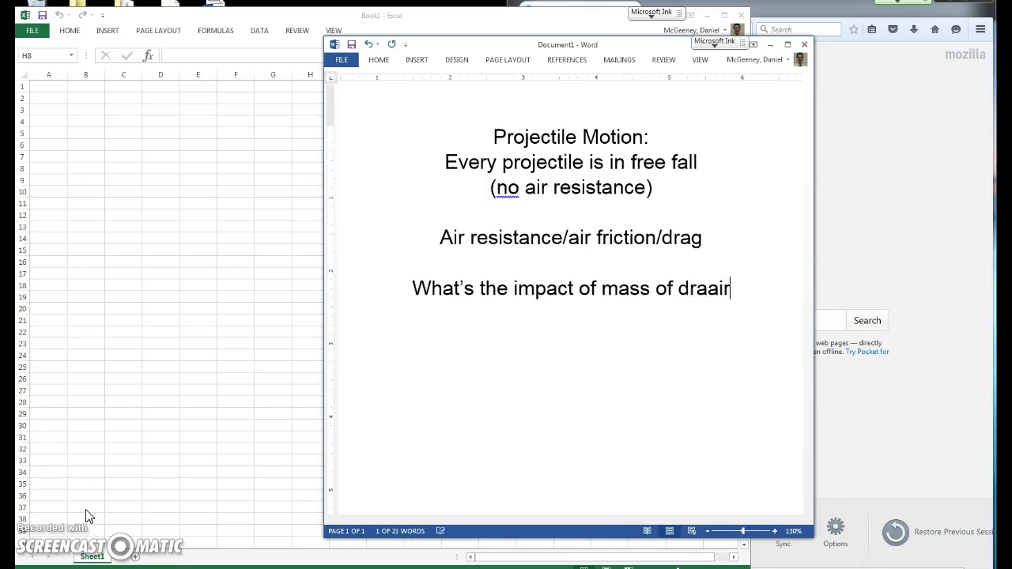
key(ctrl+BackSpace)
text(air resistance?)
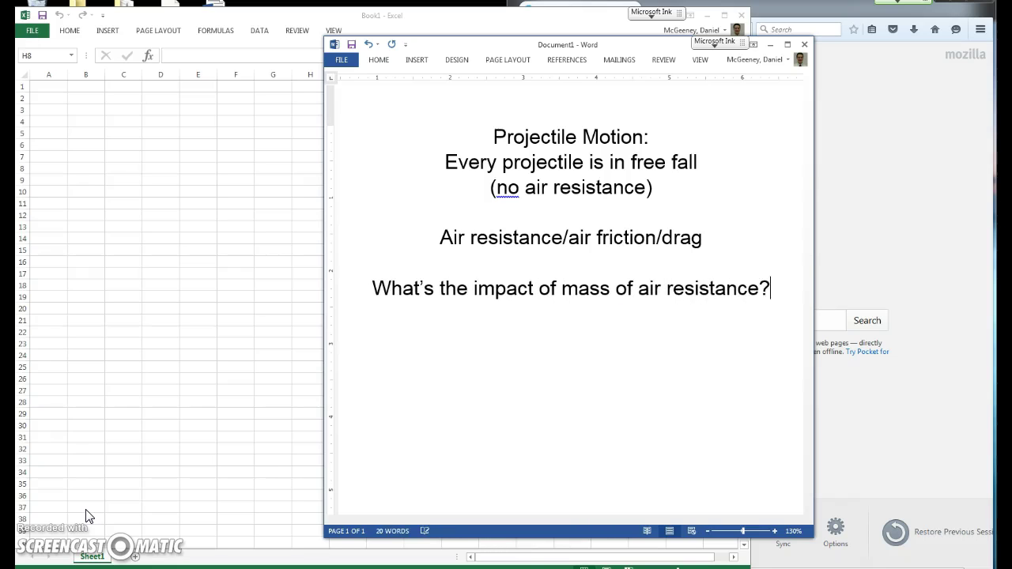
key(Return)
- Add 'What's the impact of area on air resistance?' and 'What's the impact of initial speed on air resistance?'
text(What's the impact of surface)
key(ctrl+shift+Left)
text(area )
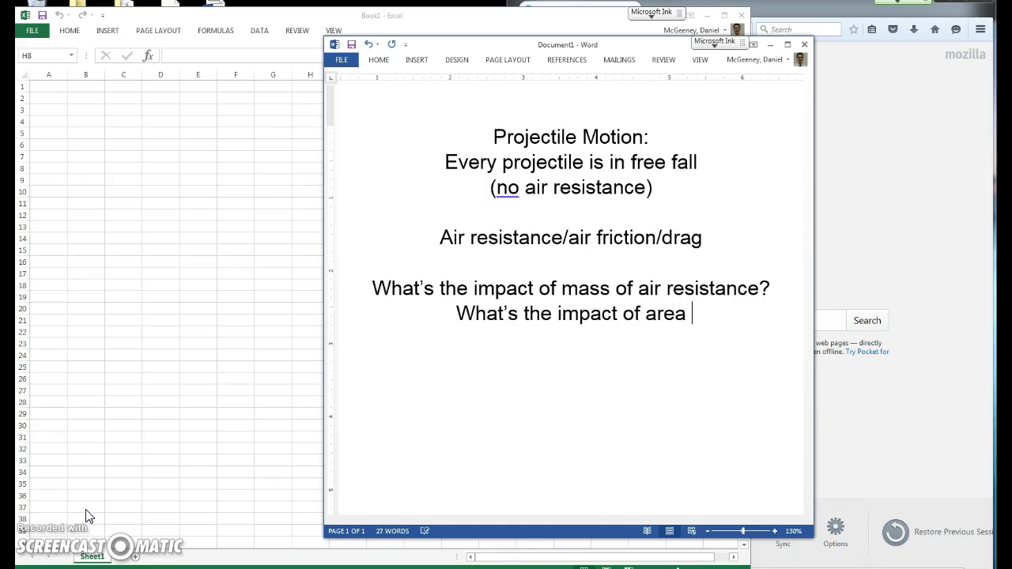
text(on air resistance?)
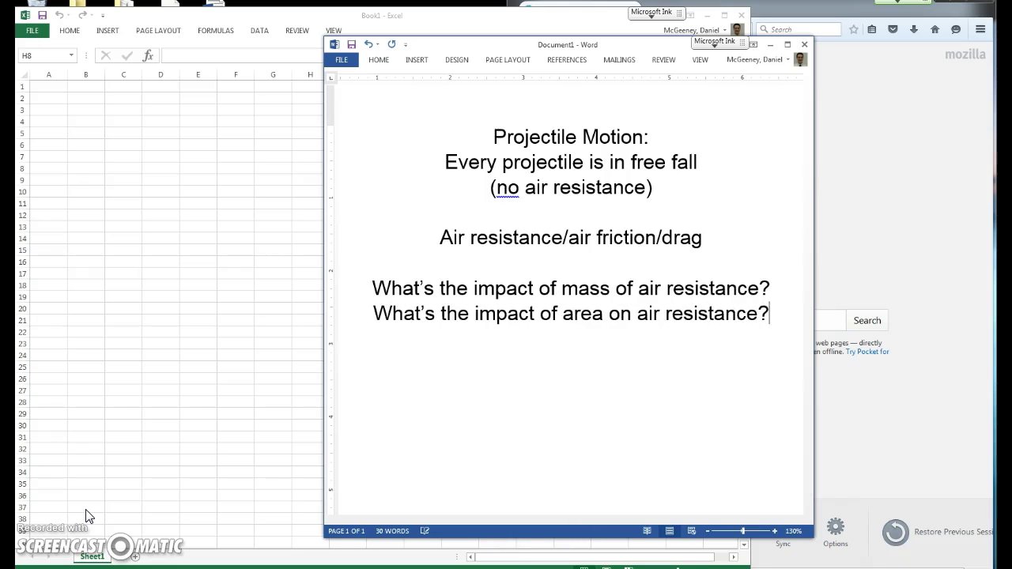
key(Return)
text(Wh)
text(at's the impact o)
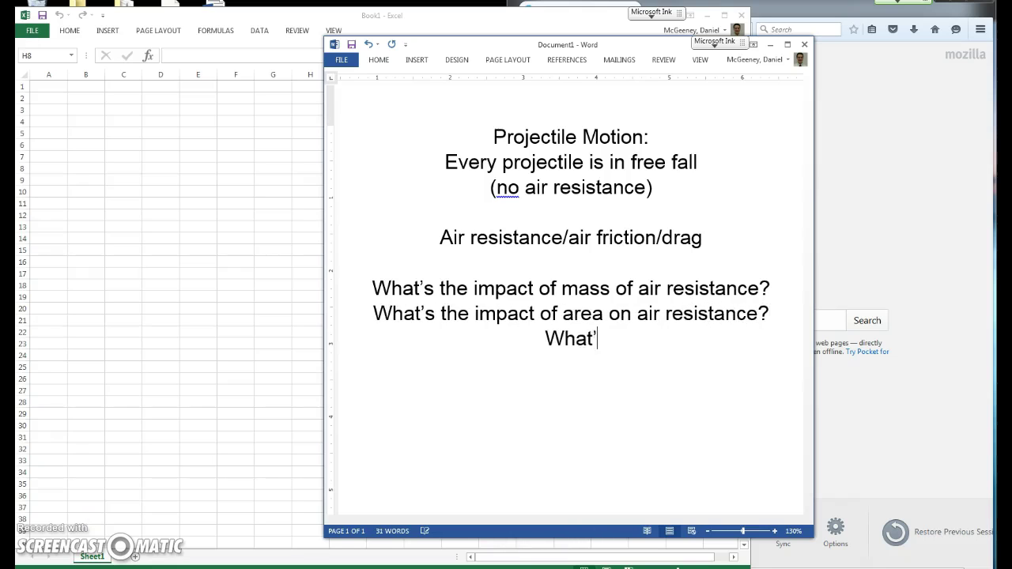
text(f)
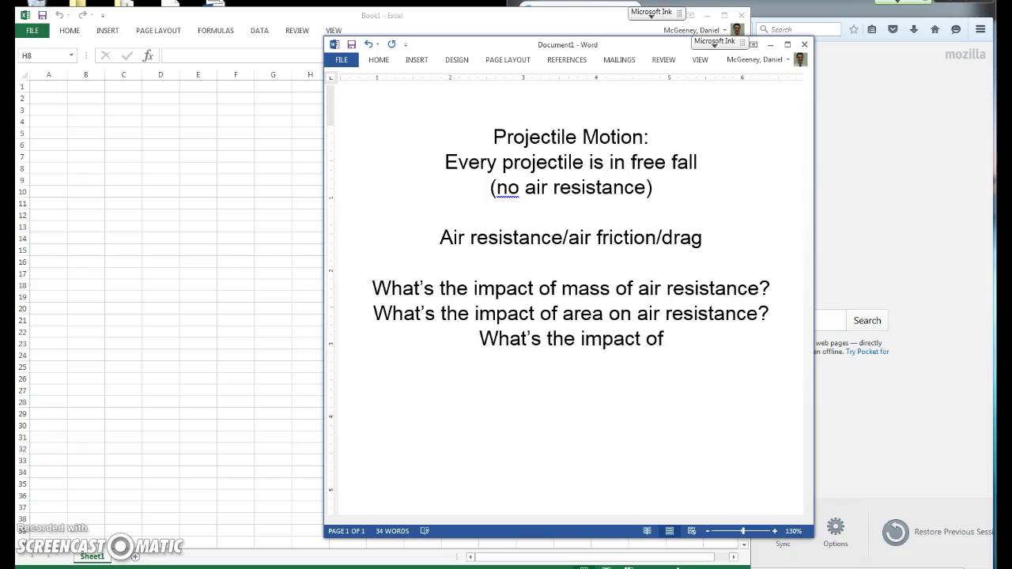
text( initial vel)
key(BackSpace)
key(BackSpace)
key(BackSpace)
text(speed )
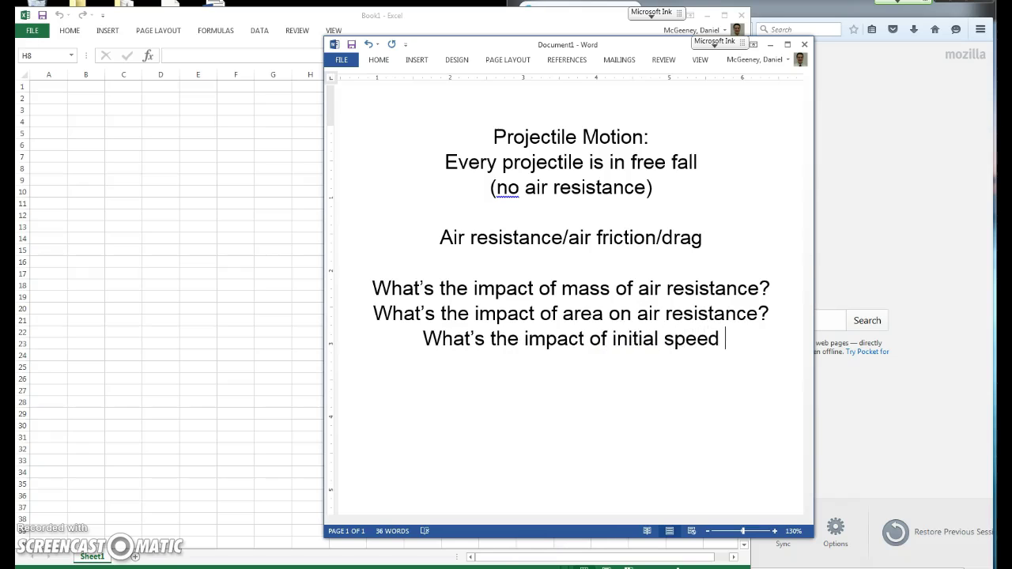
text(on air resistance?)
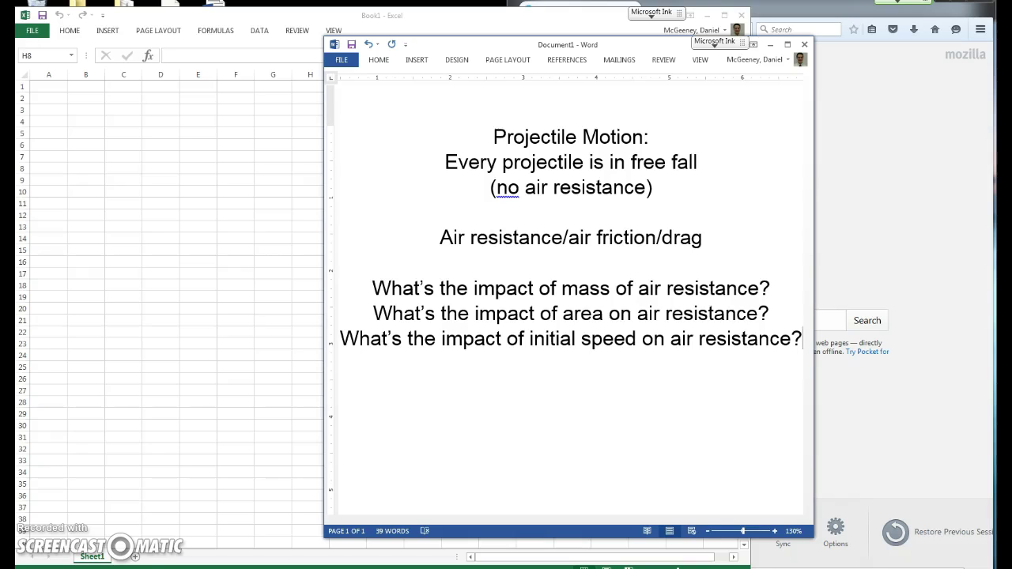
- In Firefox, search Google for 'phet projectile motion', zooming in with Magnifier while typing
click(591, 30)
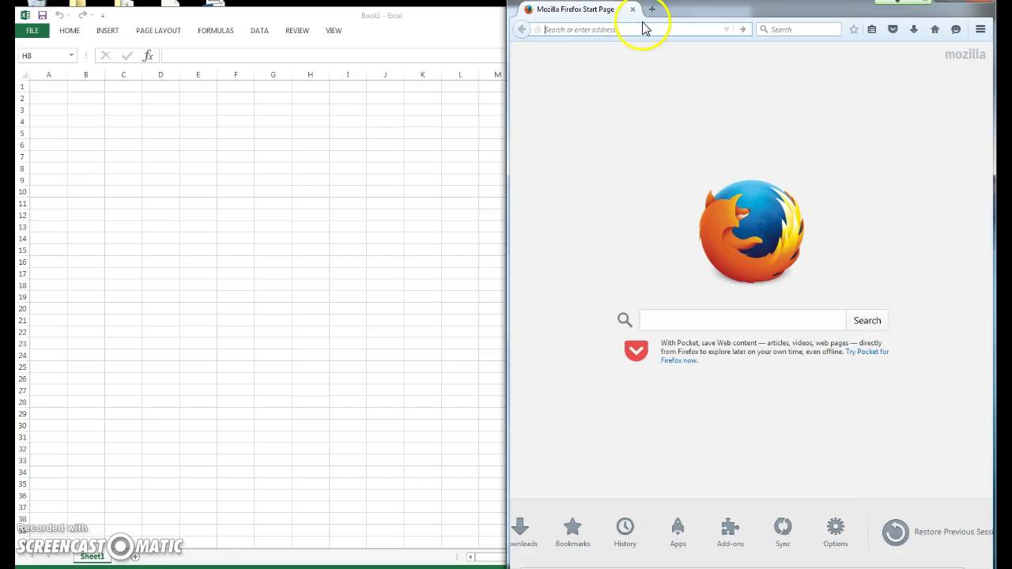
key(super+plus)
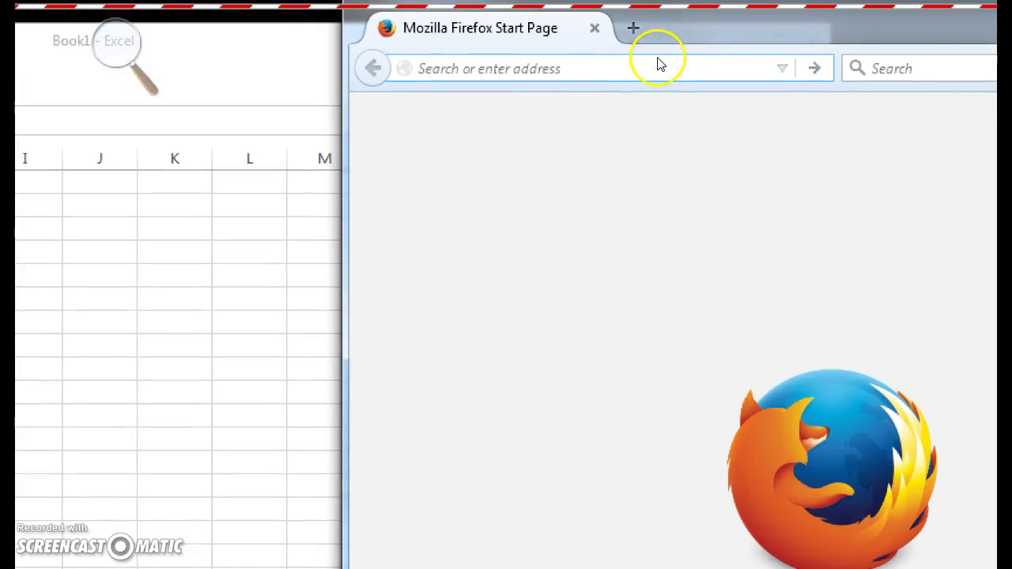
key(super+plus)
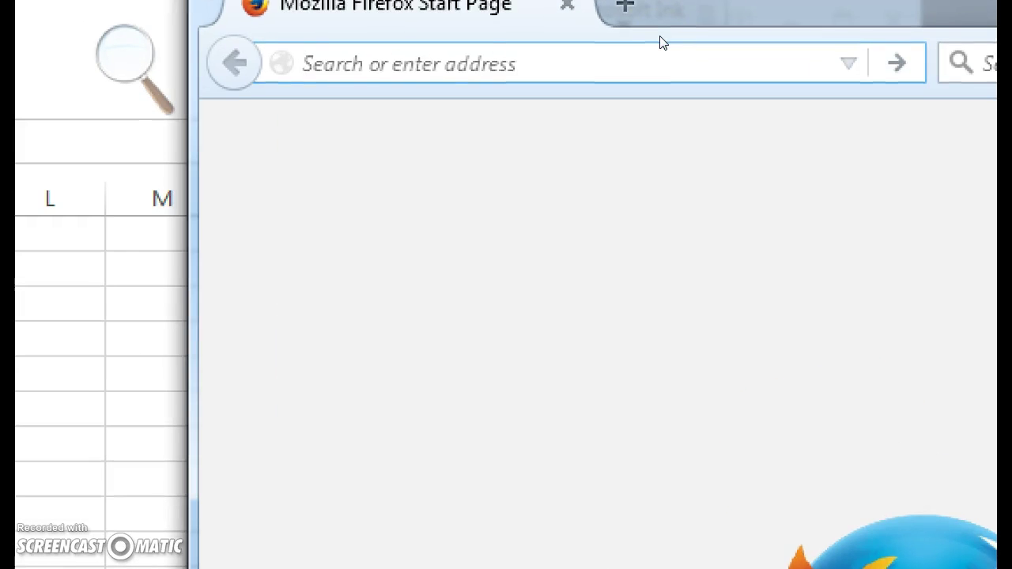
text(phet)
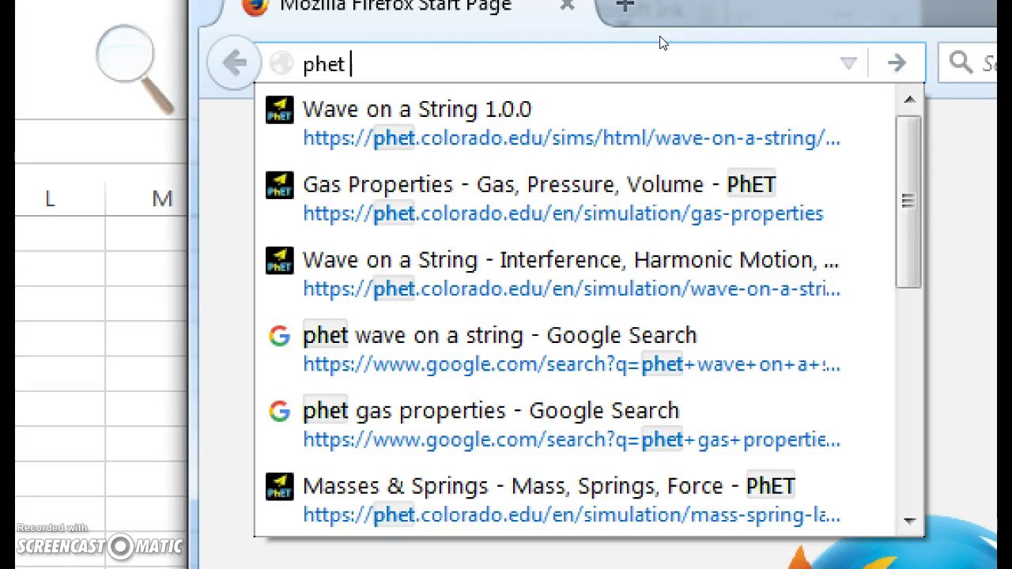
text( projectile motion)
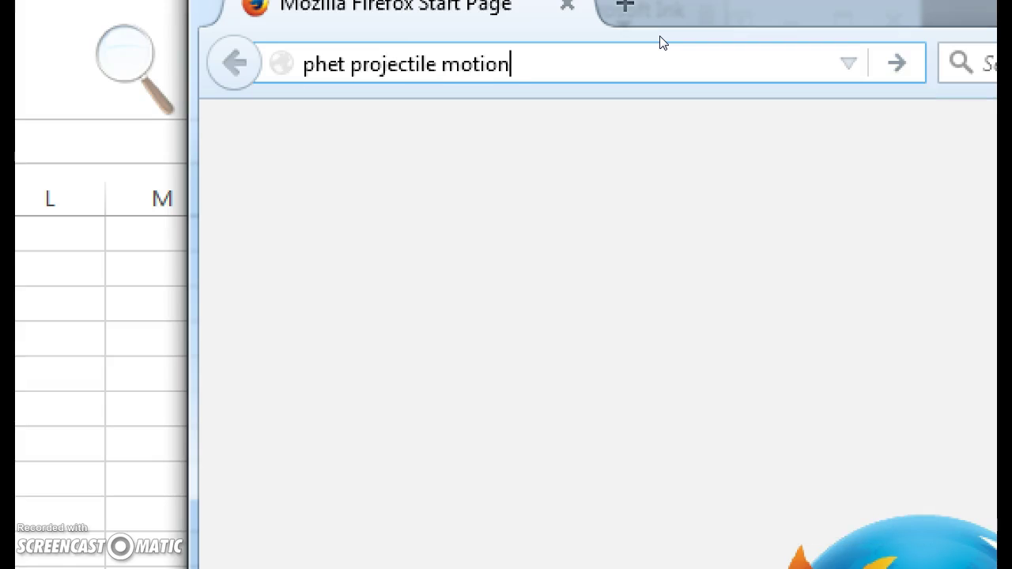
key(Return)
key(super+minus)
key(super+minus)
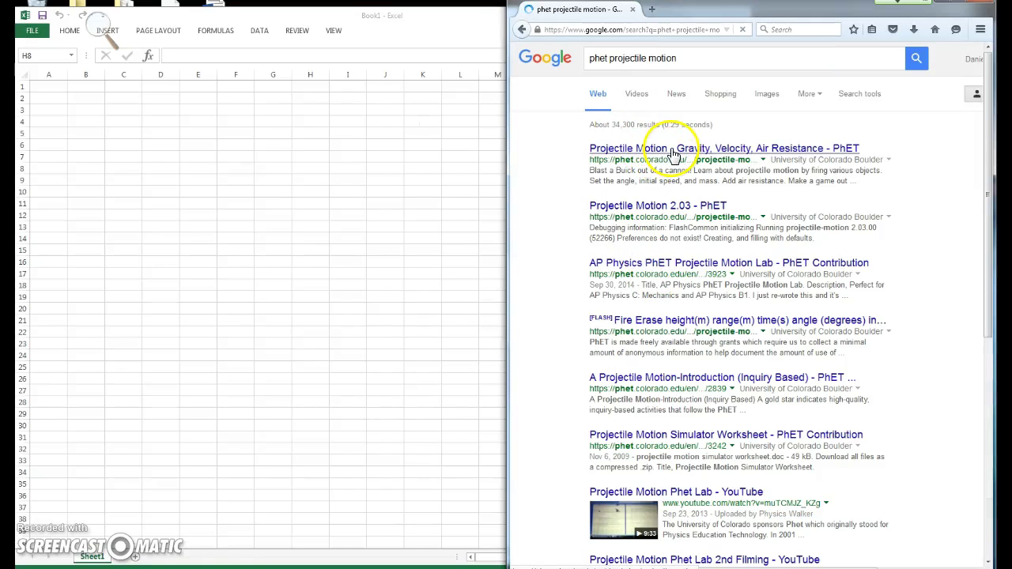
- Open the PhET Projectile Motion result, start the simulation, and un-snap the Firefox window
click(674, 151)
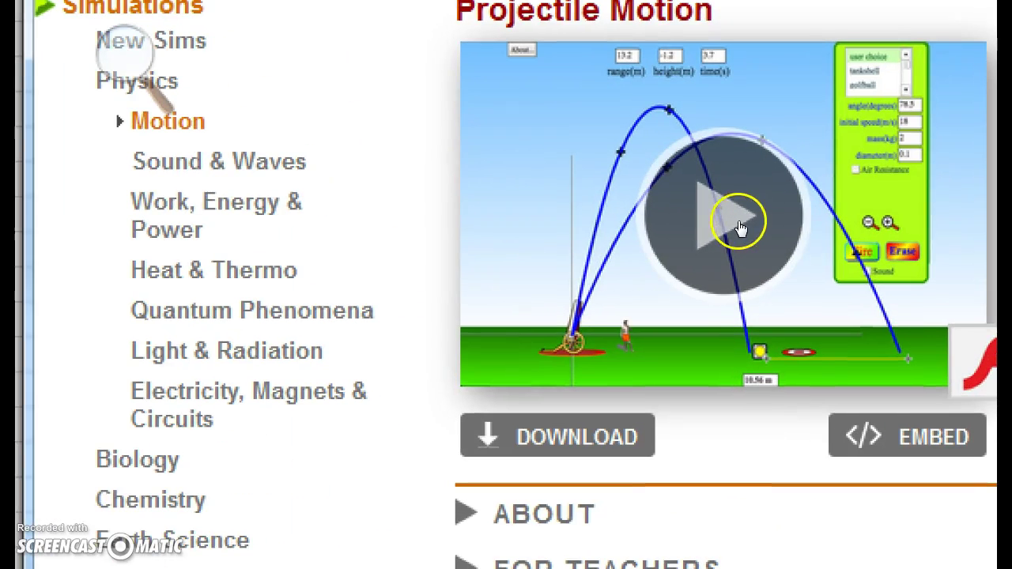
click(733, 228)
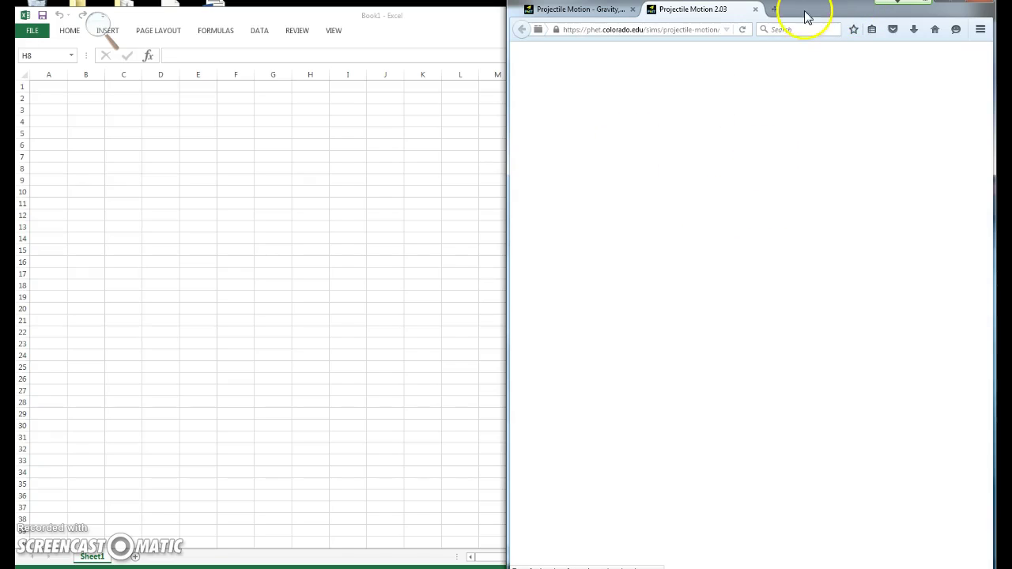
drag(772, 37, 778, 24)
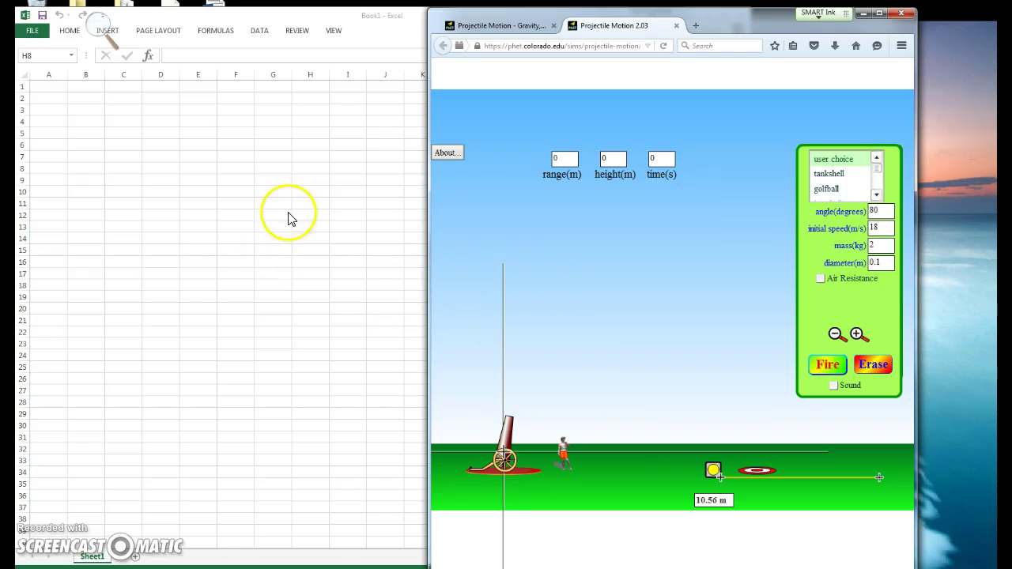
- Launch Excel from the Start menu, create a blank workbook, and bring it in front of Firefox
key(super)
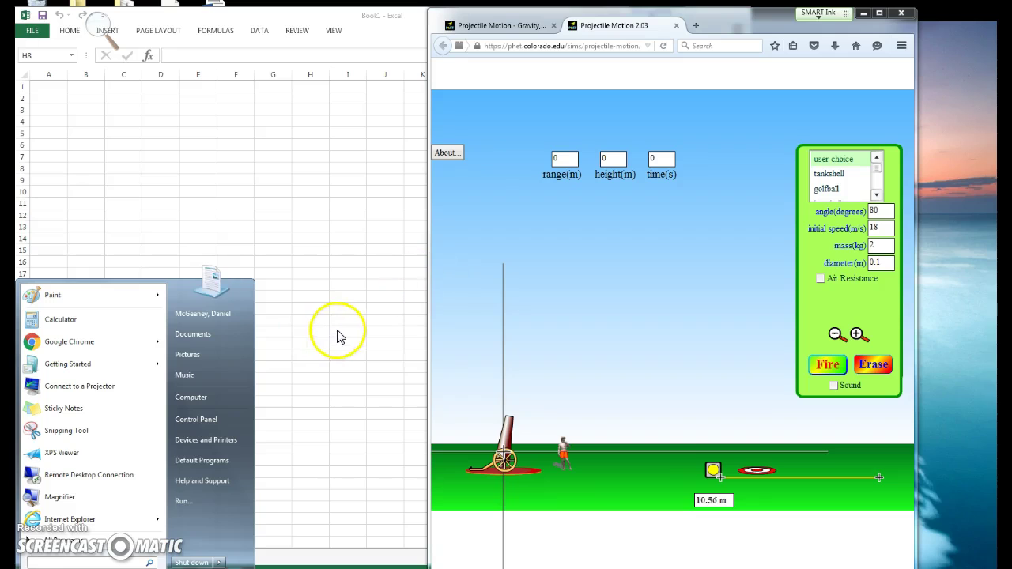
text(exce)
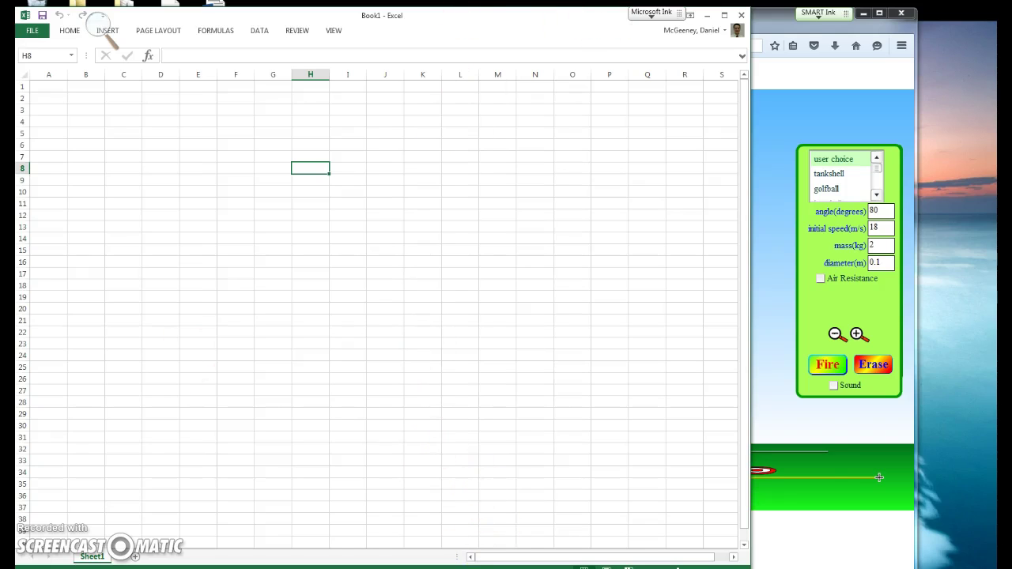
click(530, 378)
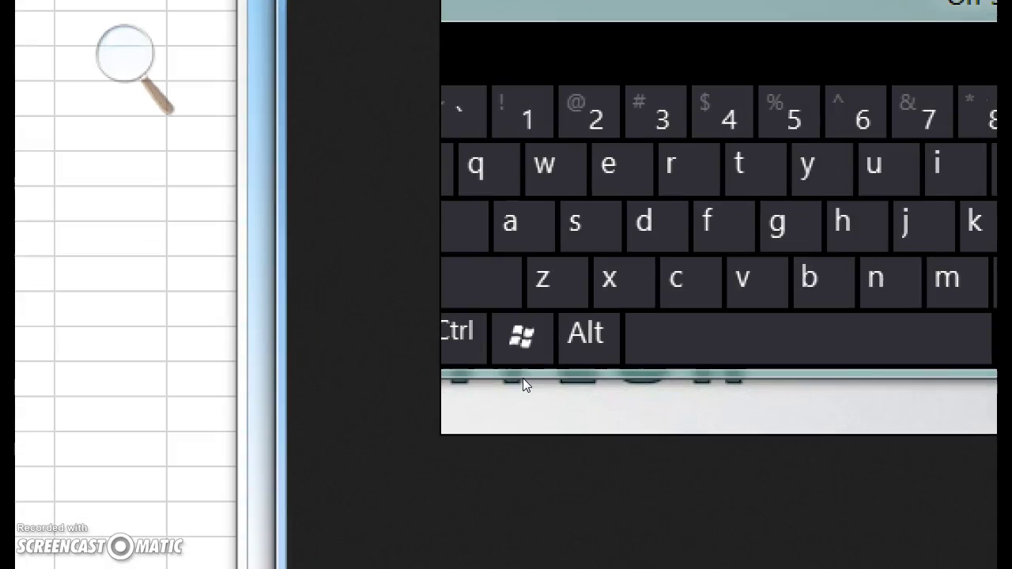
click(524, 366)
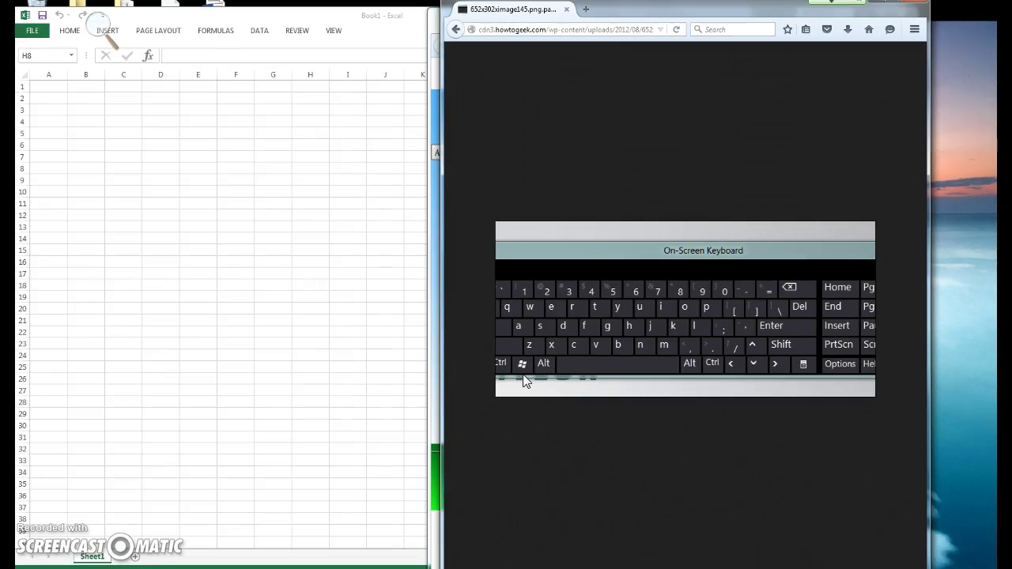
click(910, 6)
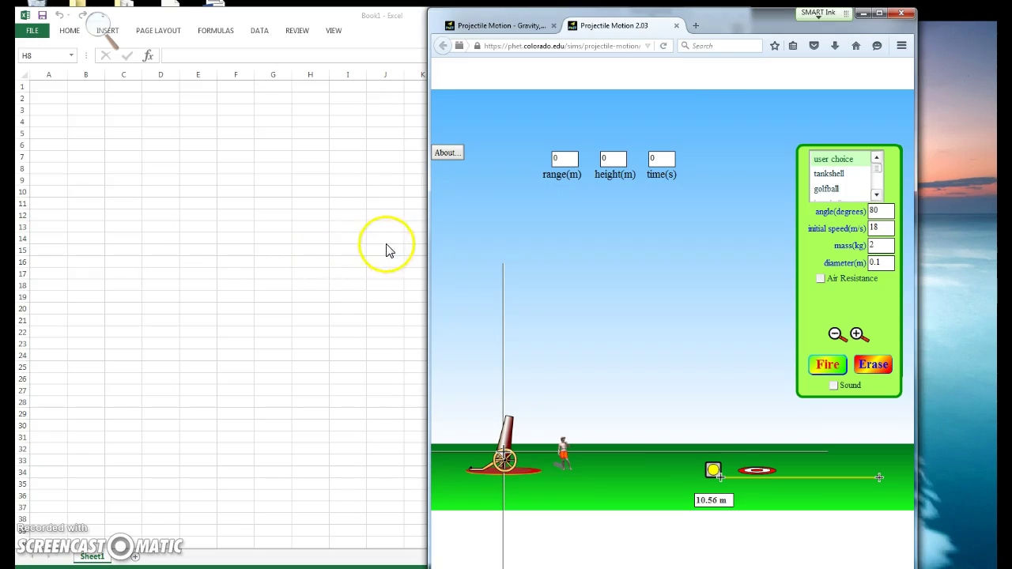
click(365, 239)
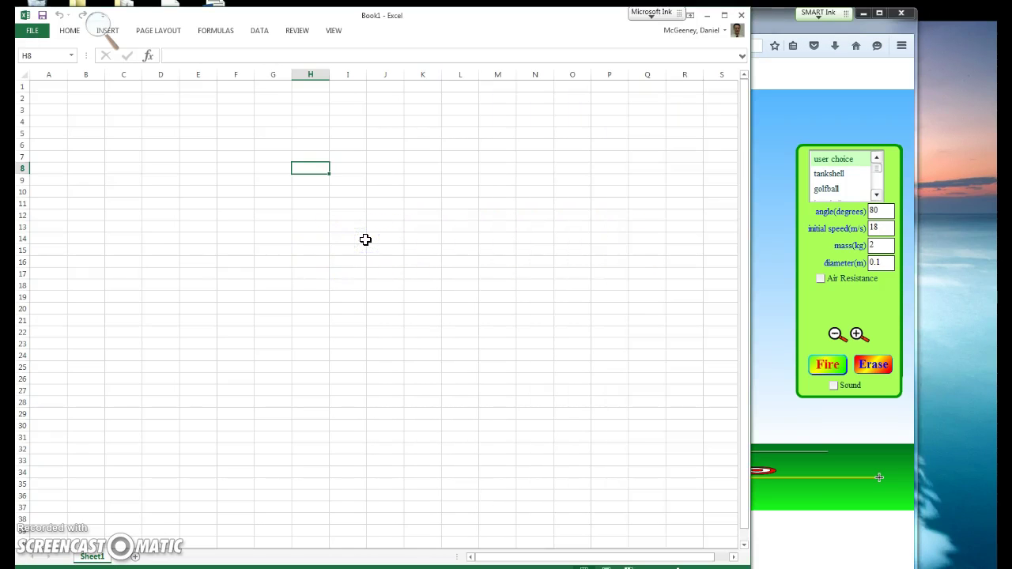
- Snap the Excel workbook to the left half and the PhET simulation to the right half
mouse_move(406, 34)
mouse_down()
mouse_move(404, 44)
mouse_move(406, 23)
mouse_up()
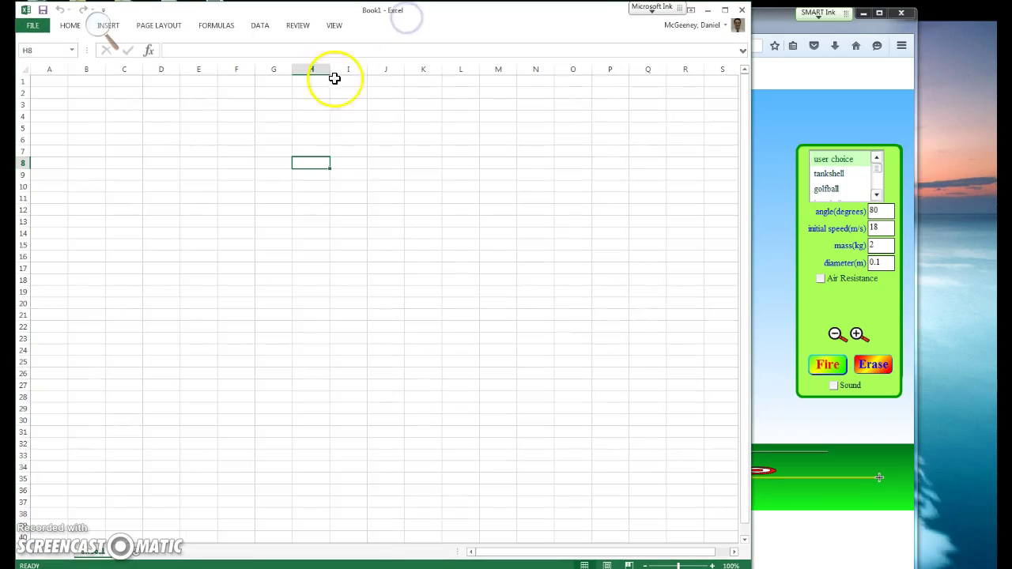
click(123, 151)
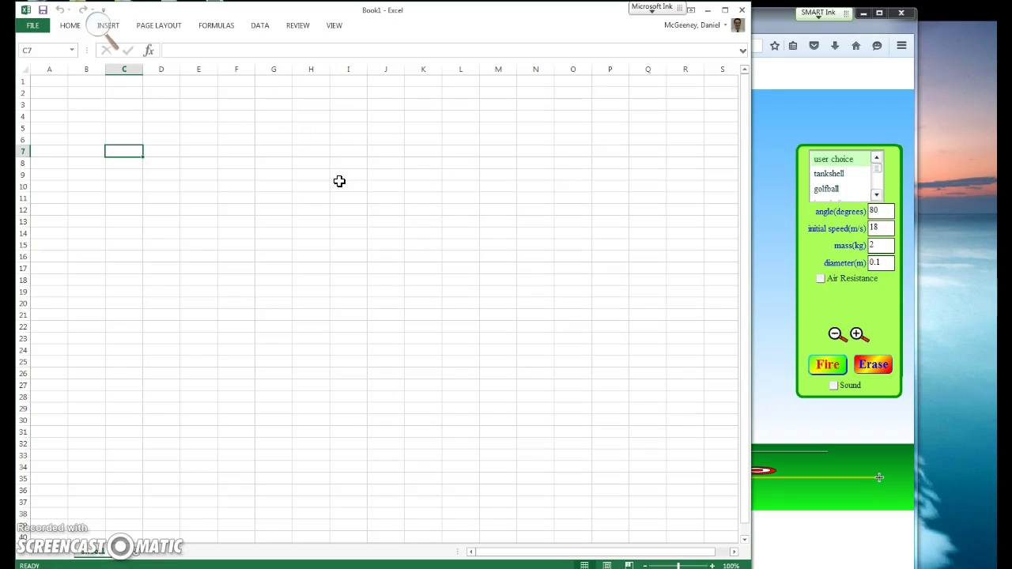
key(super+Left)
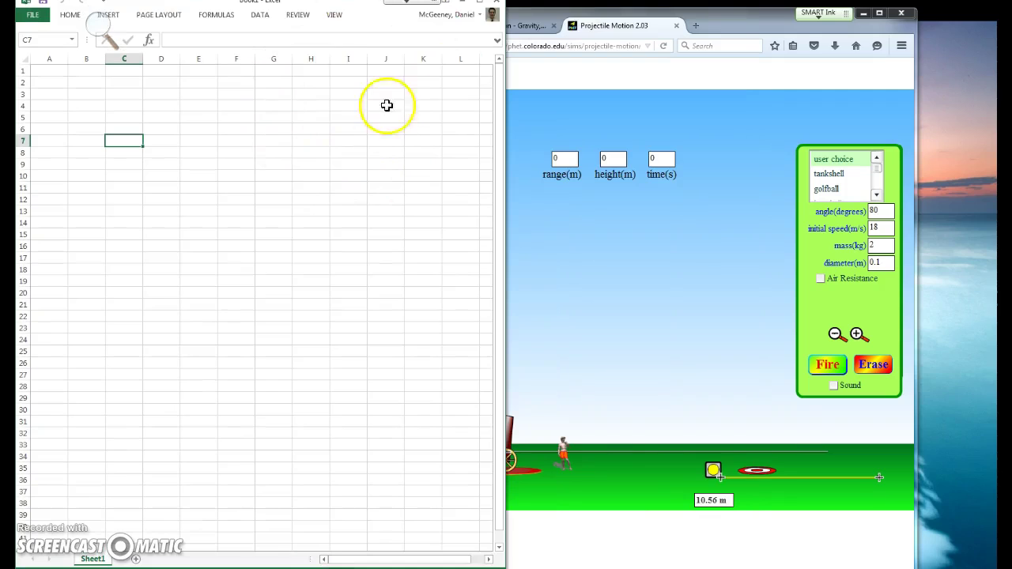
click(721, 67)
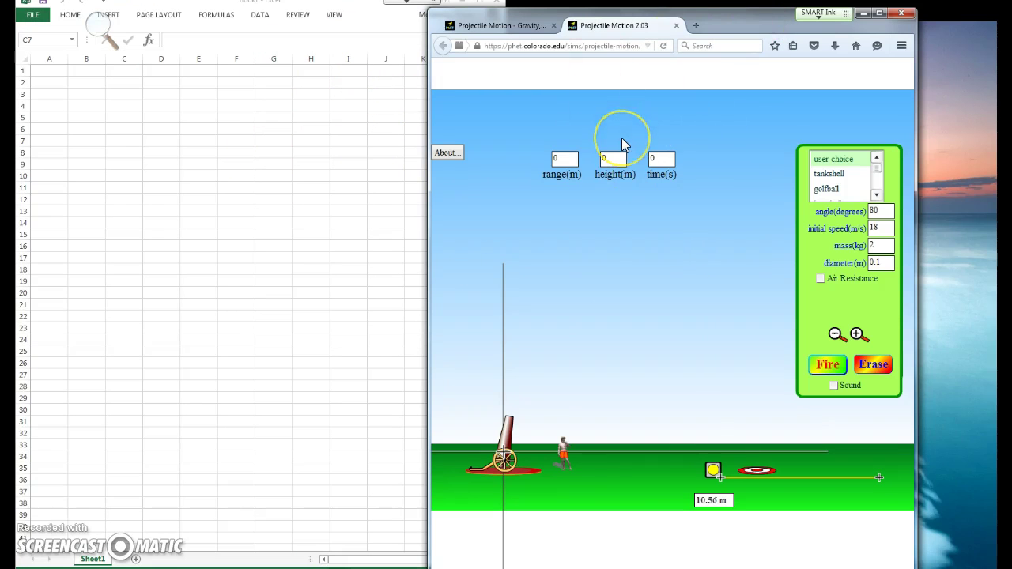
click(91, 308)
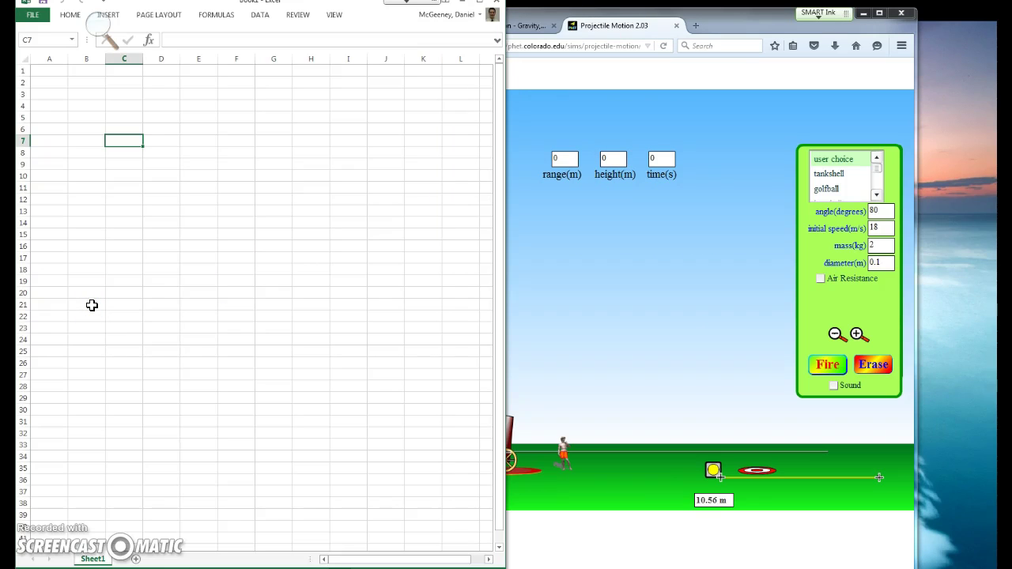
click(749, 22)
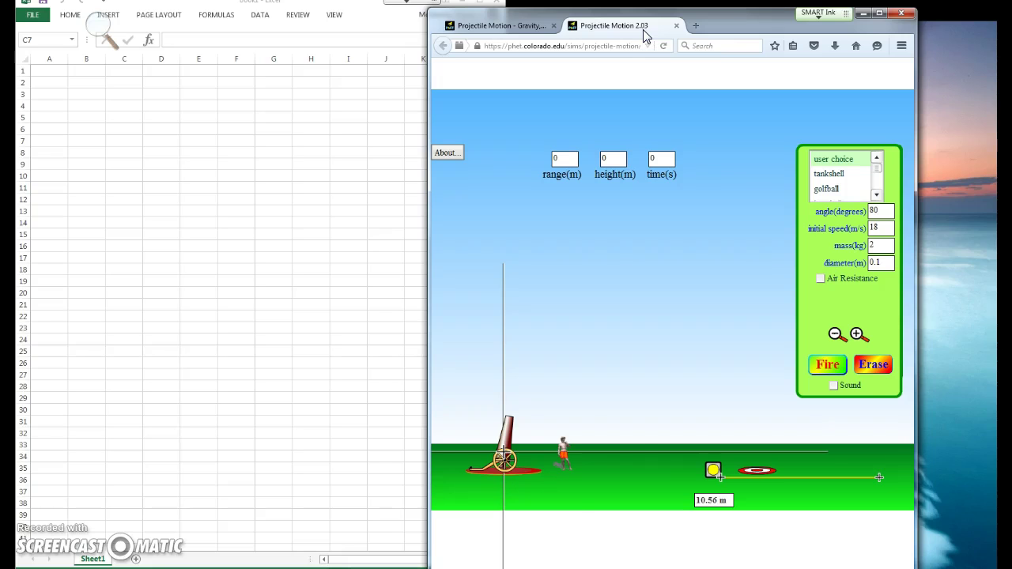
drag(644, 31, 723, 15)
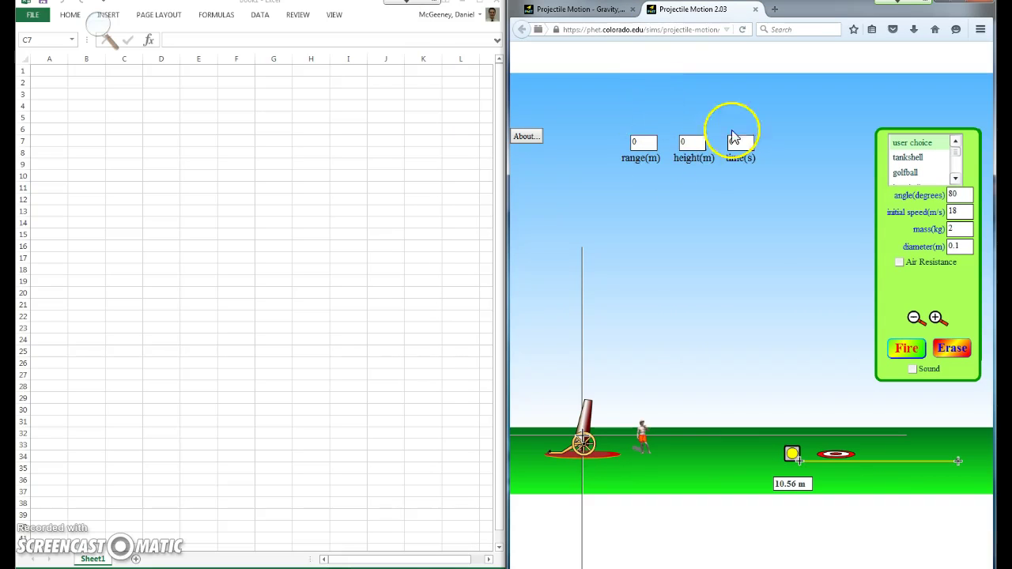
drag(831, 5, 535, 46)
key(super+Right)
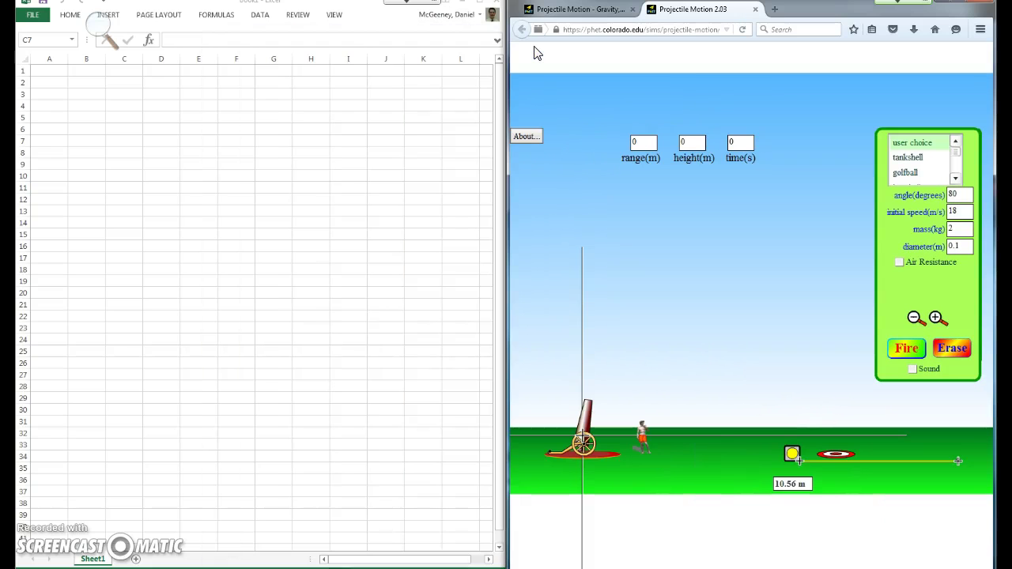
- Tilt the cannon down to an angle of about 59.7° and switch air resistance off
double_click(846, 16)
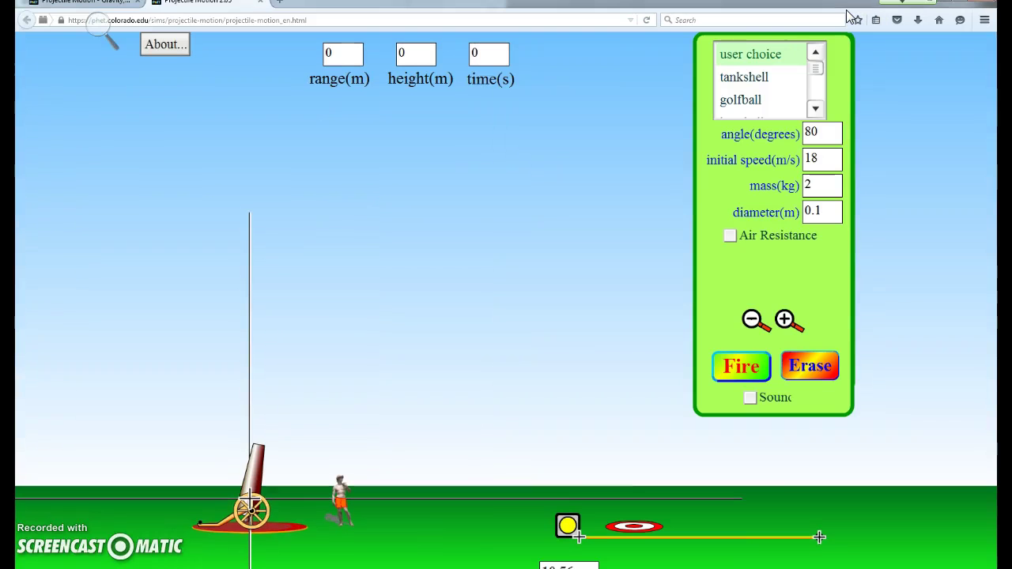
double_click(847, 12)
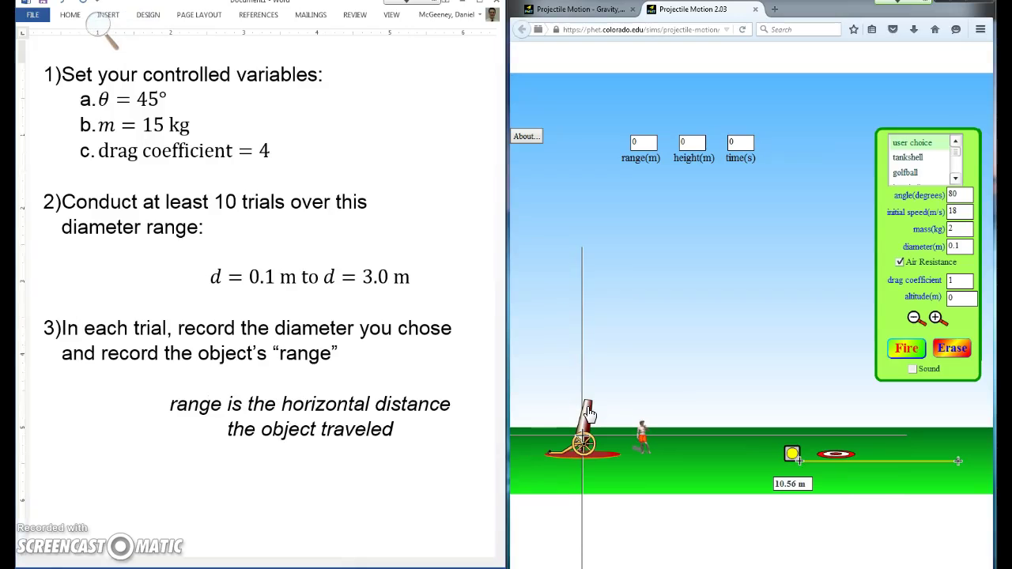
drag(589, 413, 608, 400)
click(952, 195)
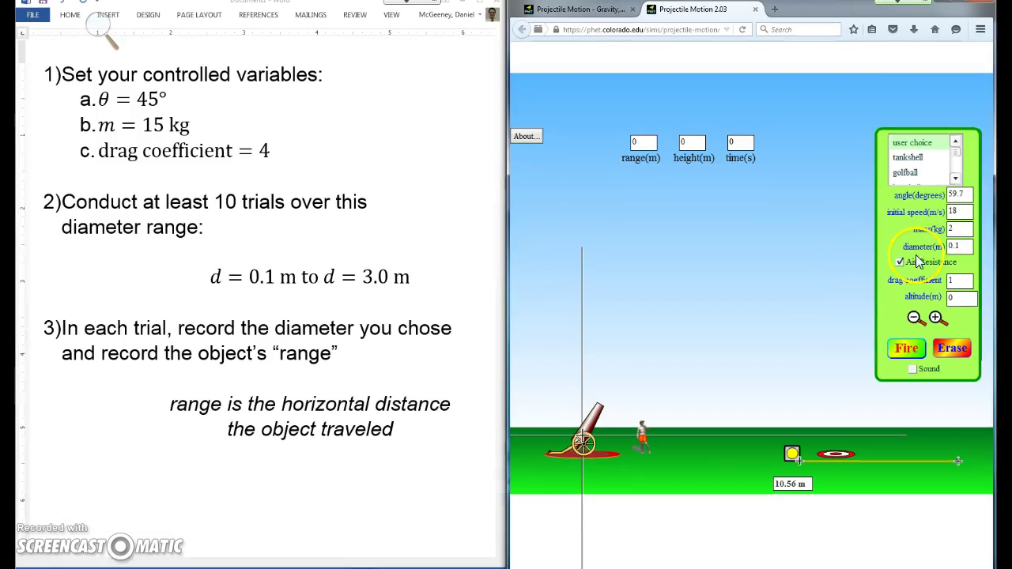
click(808, 328)
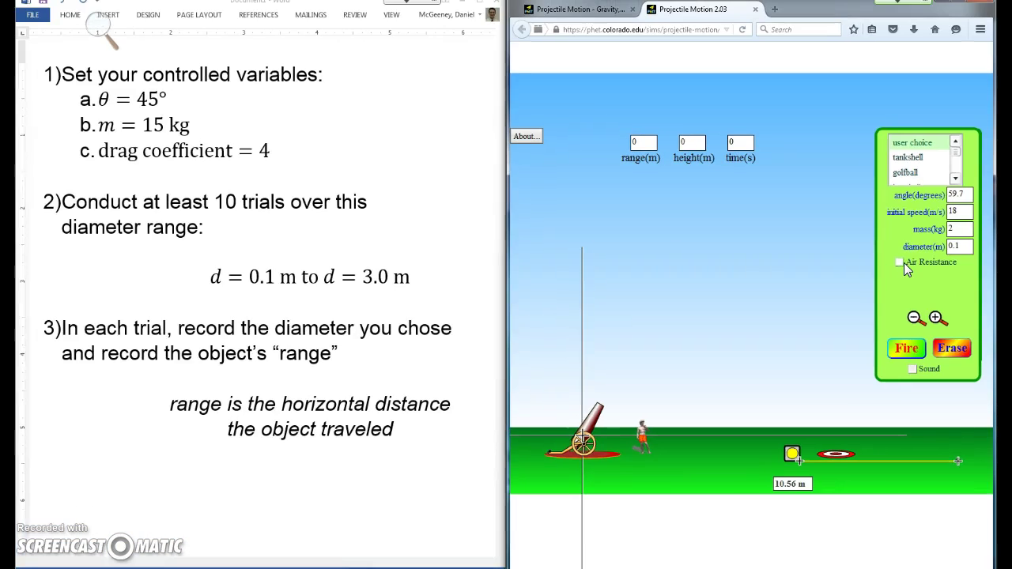
- Tick Air Resistance, showing drag coefficient 1 and altitude 0
click(606, 265)
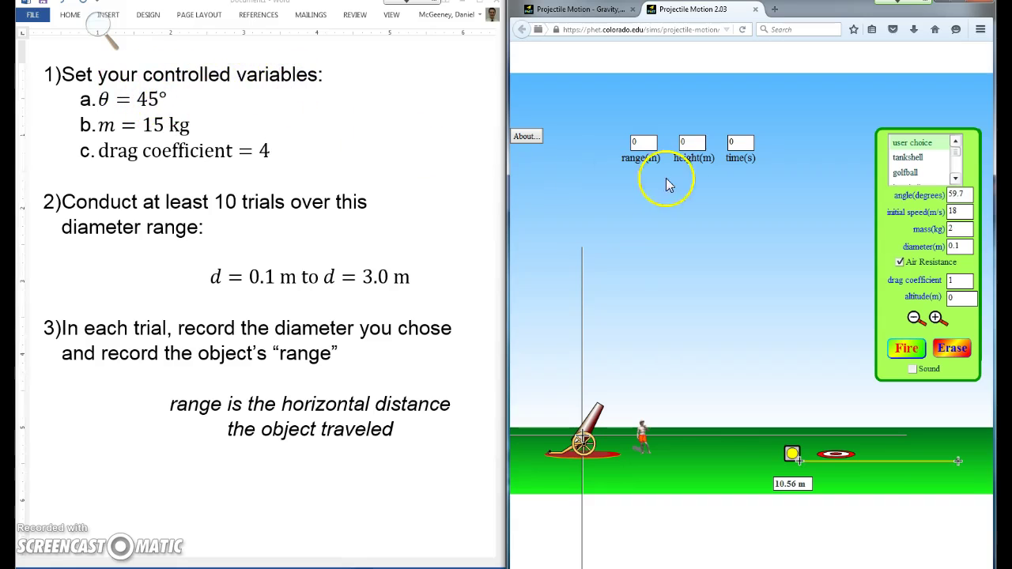
- Enter 45 as the launch angle and 2 as the mass, then select the 18 m/s initial speed
click(959, 194)
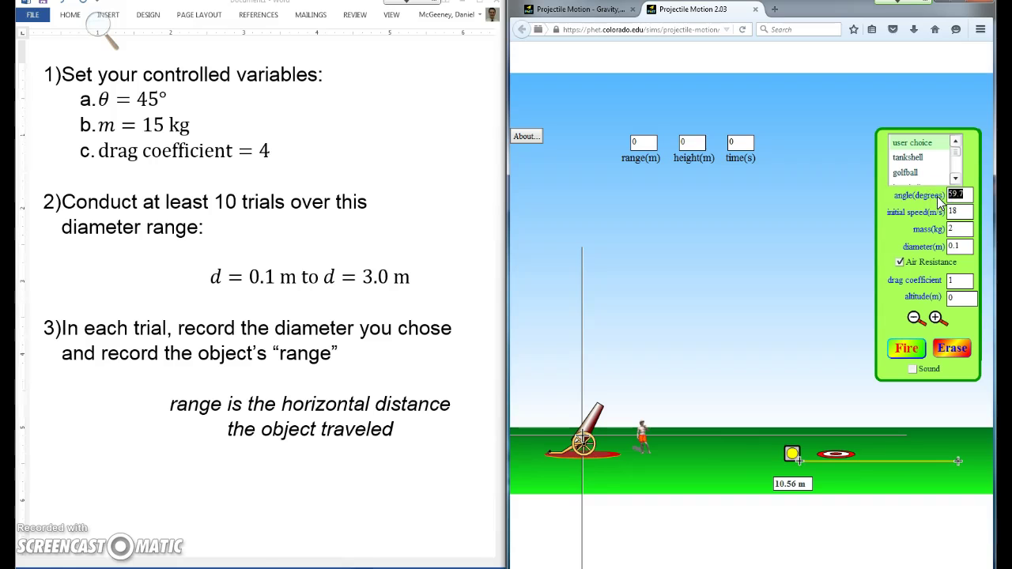
key(super)
click(953, 196)
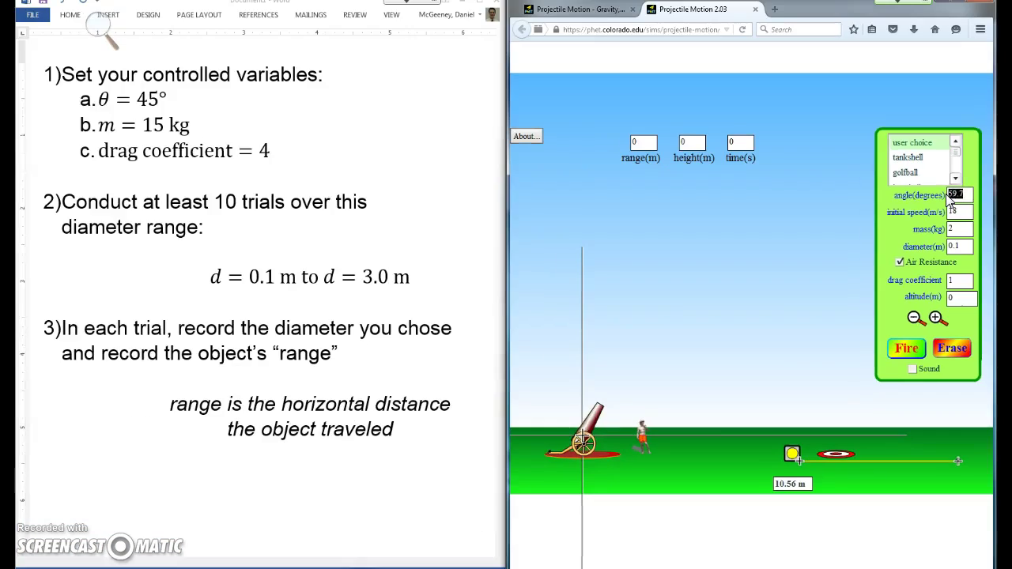
text(45)
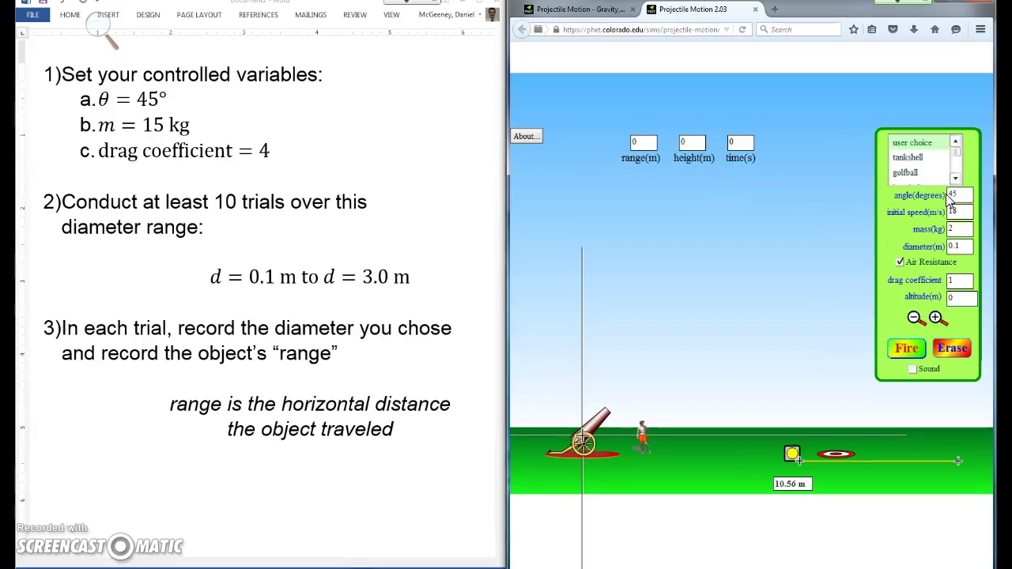
click(956, 197)
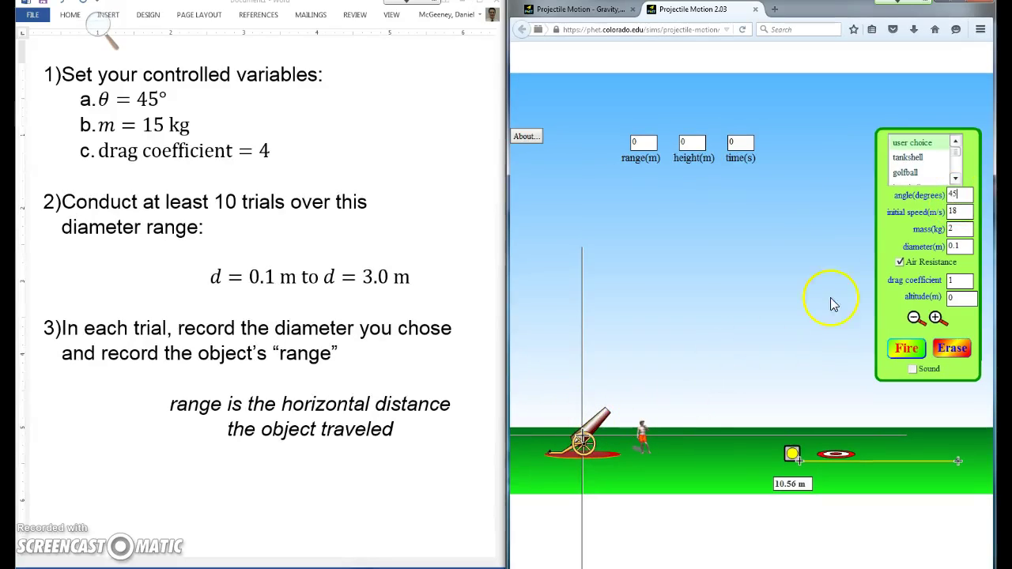
click(951, 227)
text(2)
double_click(953, 212)
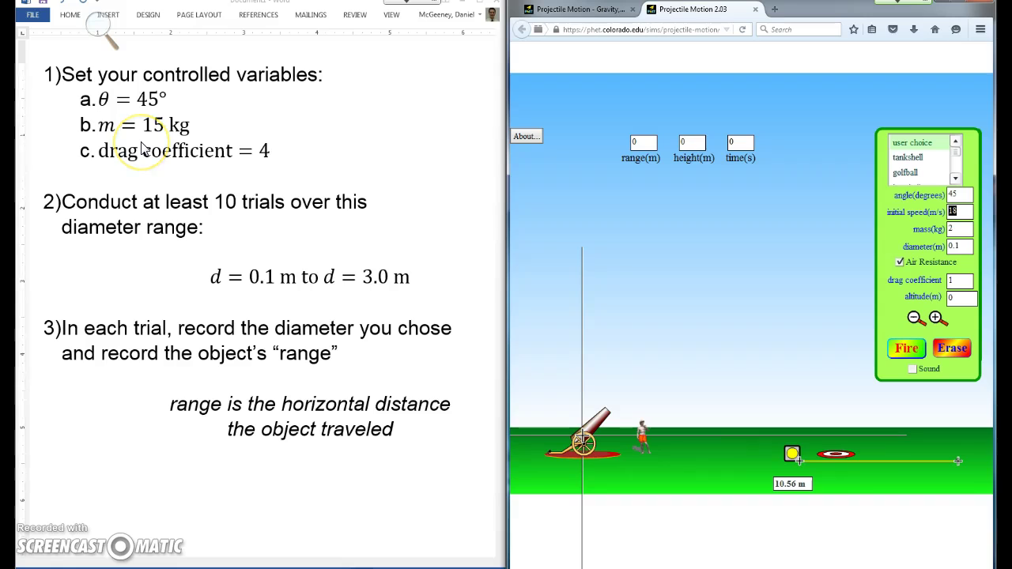
- Insert list item c. as the equation v_i = 25 m/s, ahead of the drag coefficient item
click(315, 158)
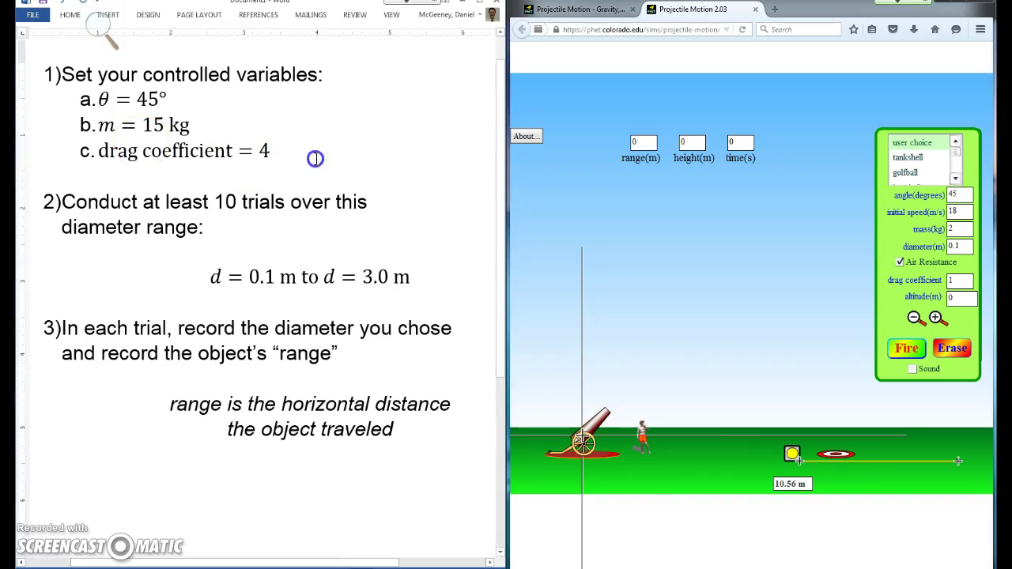
key(Return)
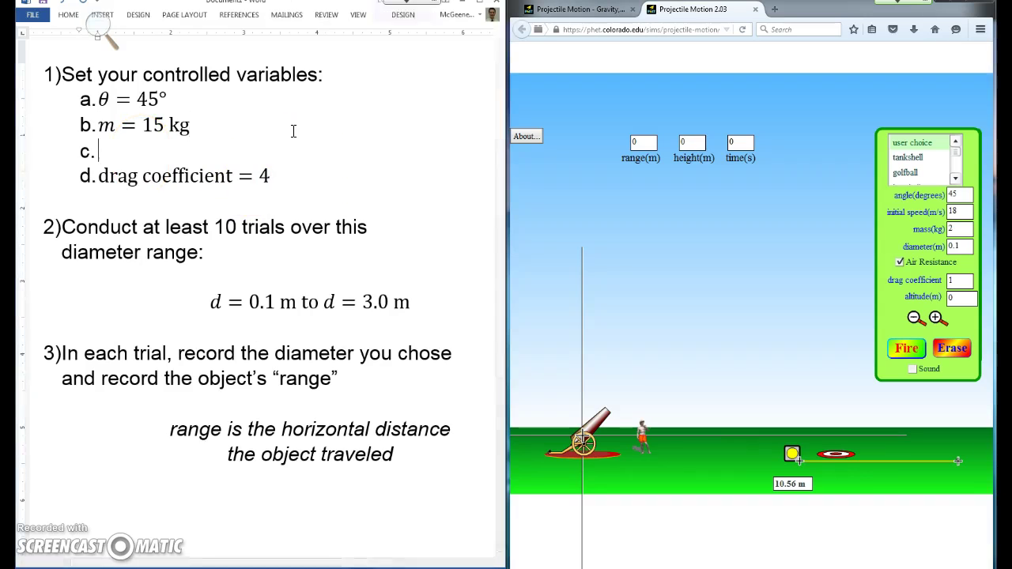
text(v)
key(BackSpace)
key(alt+equal)
text(v)
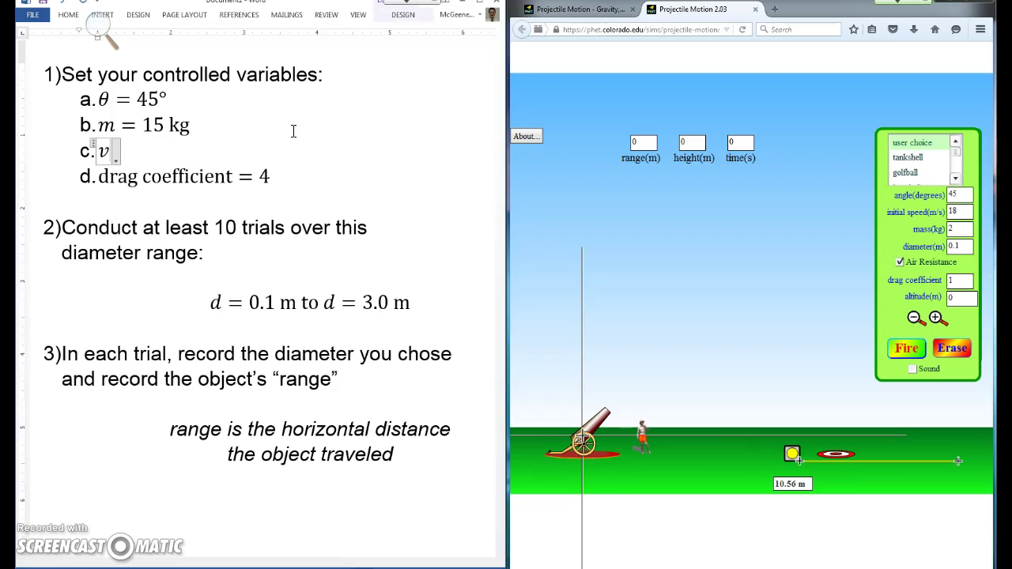
text(_o =)
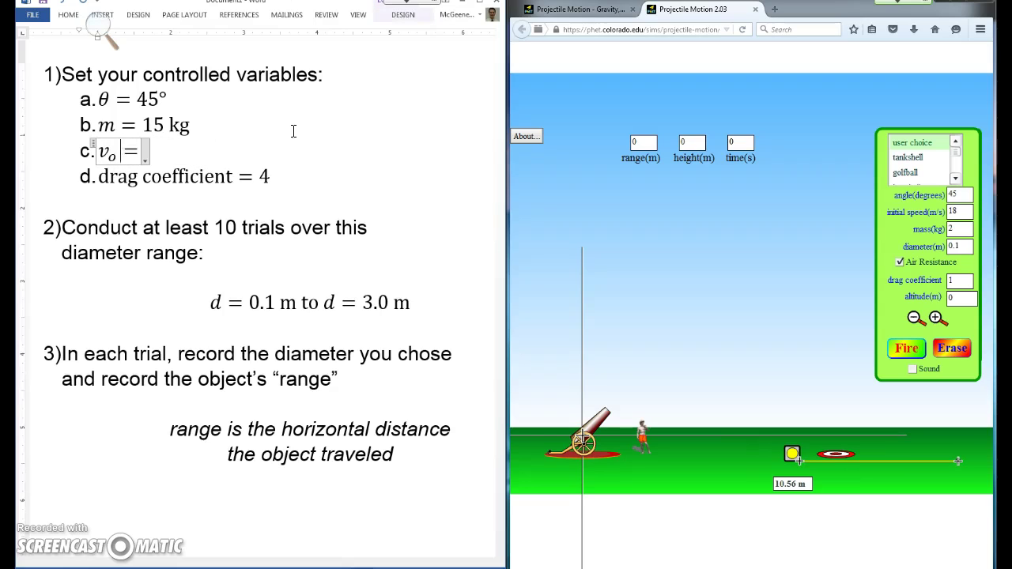
key(BackSpace)
text(i = 25 m/s)
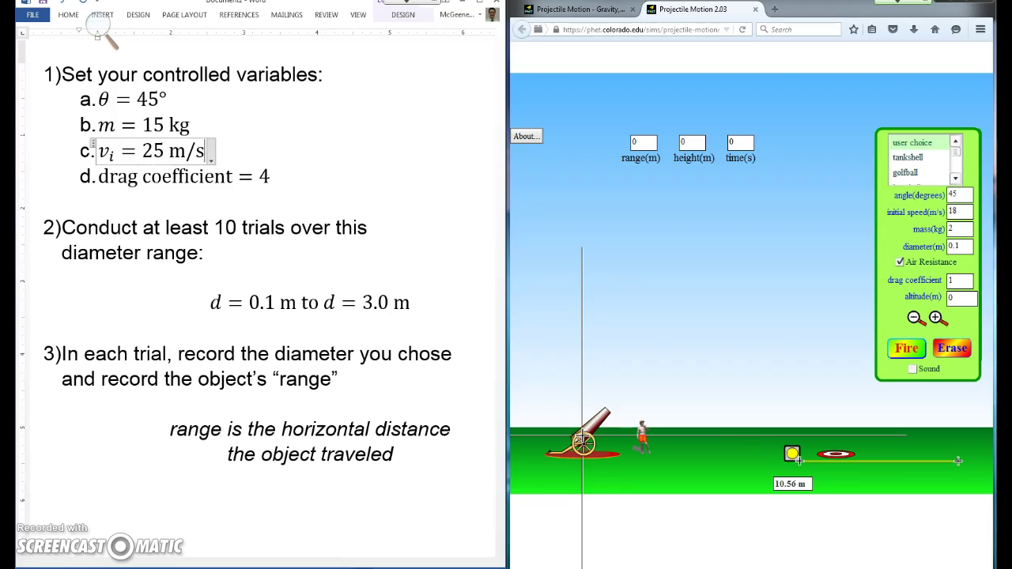
click(336, 178)
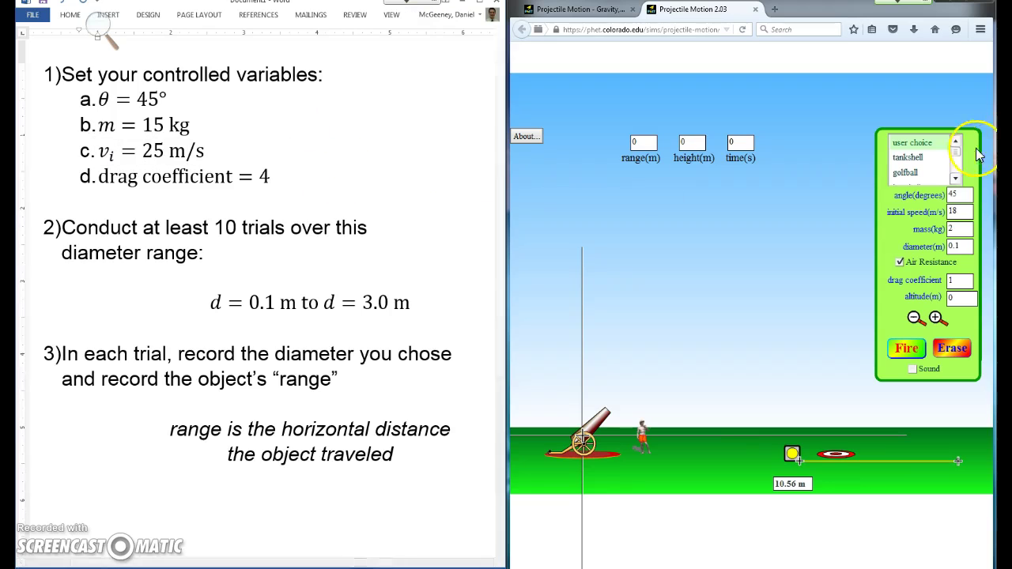
- Set the trial to 25 m/s, 15 kg, drag coefficient 4 and 0.1 m diameter
double_click(954, 211)
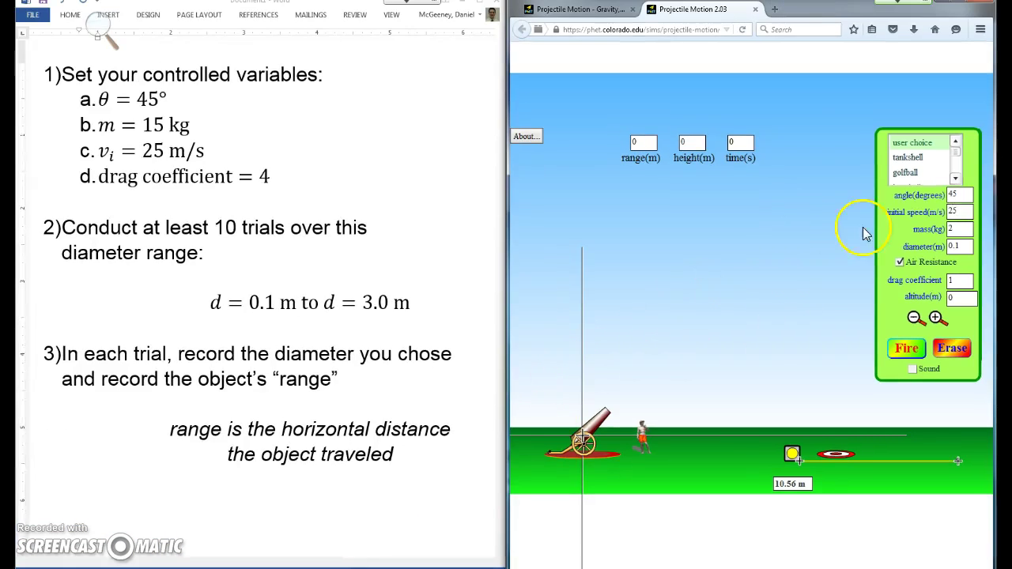
drag(964, 230, 922, 235)
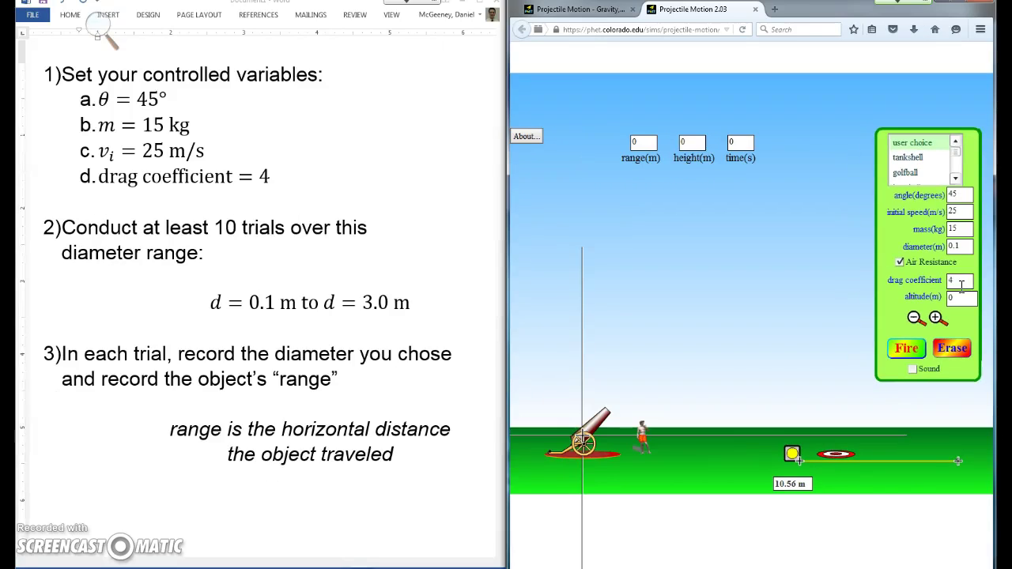
click(961, 285)
click(911, 350)
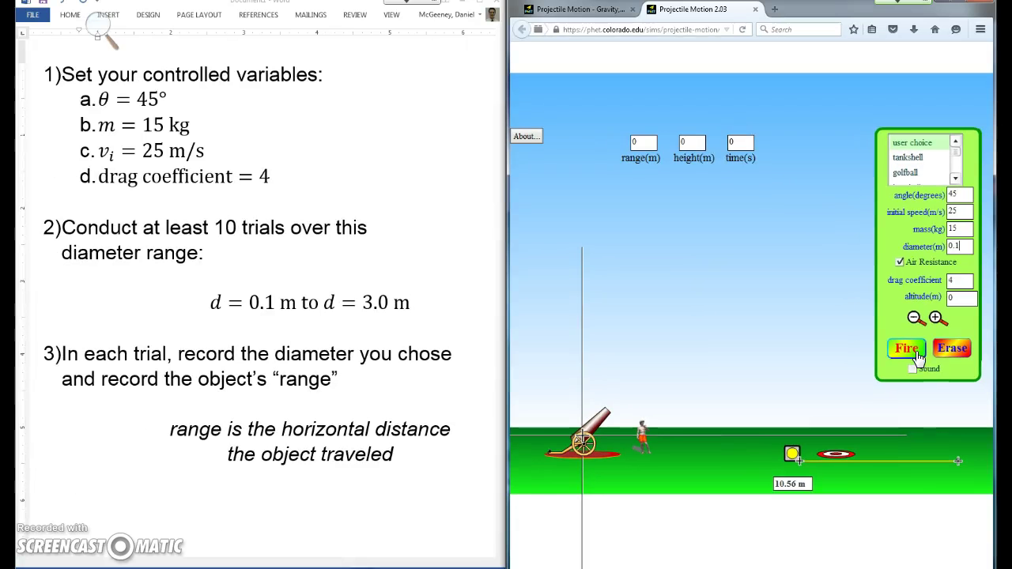
click(775, 255)
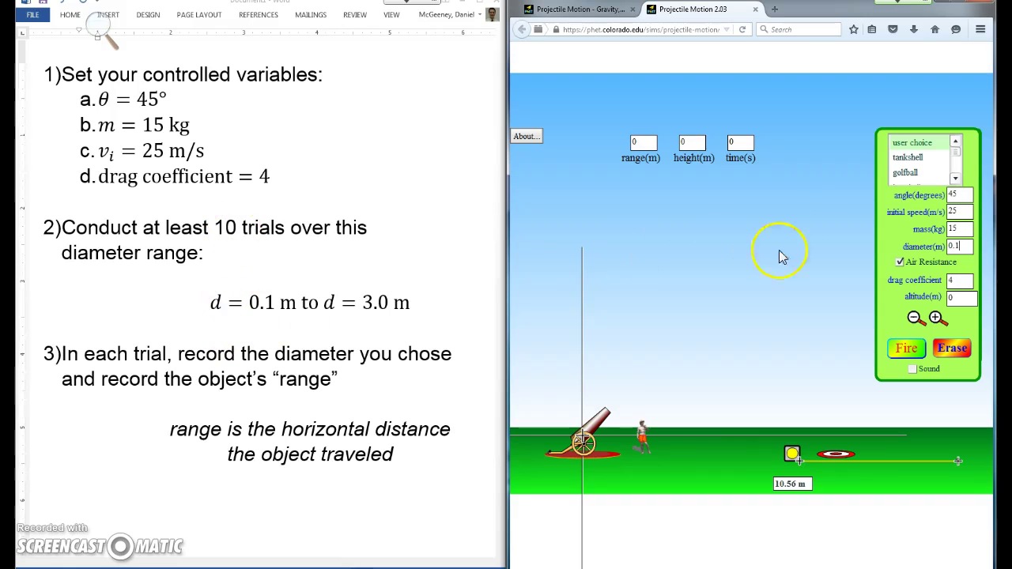
- Fire the 0.1 m projectile and zoom out twice to see its 60.0 m arc
click(906, 349)
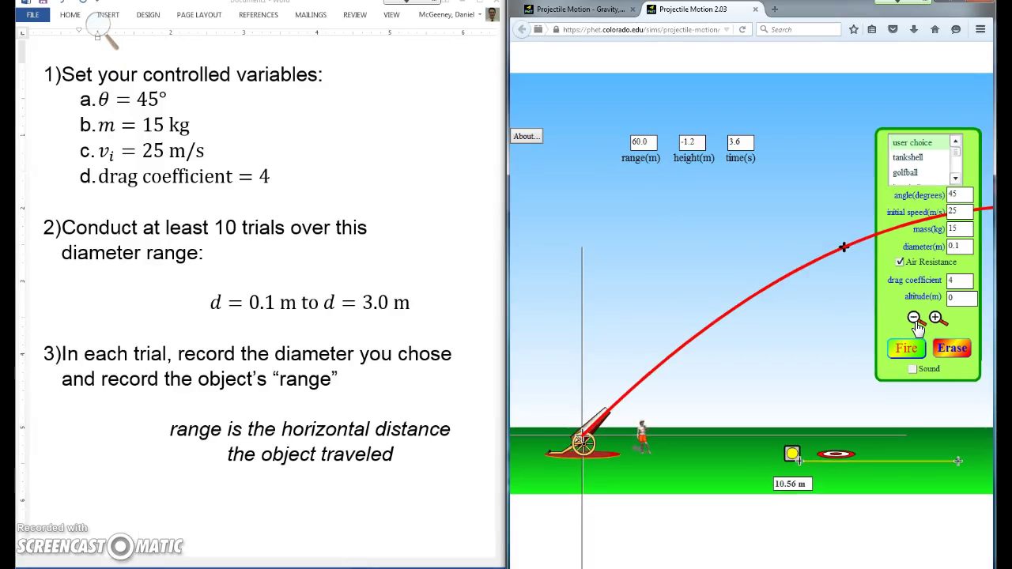
click(915, 320)
click(914, 320)
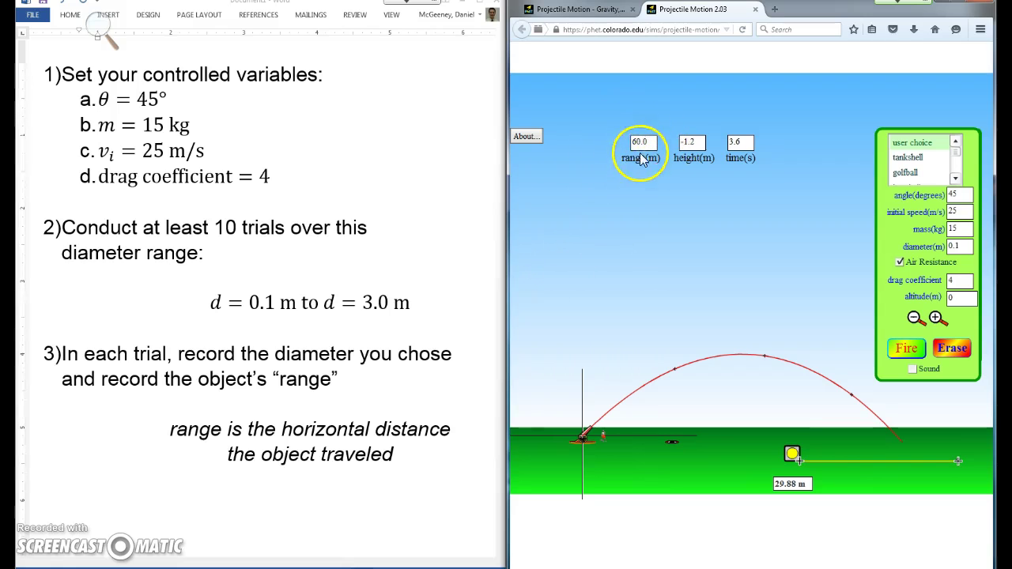
- In the blank workbook, enter the headings 'Diameter (m)' in B2 and 'Range (m)' in C2
click(277, 566)
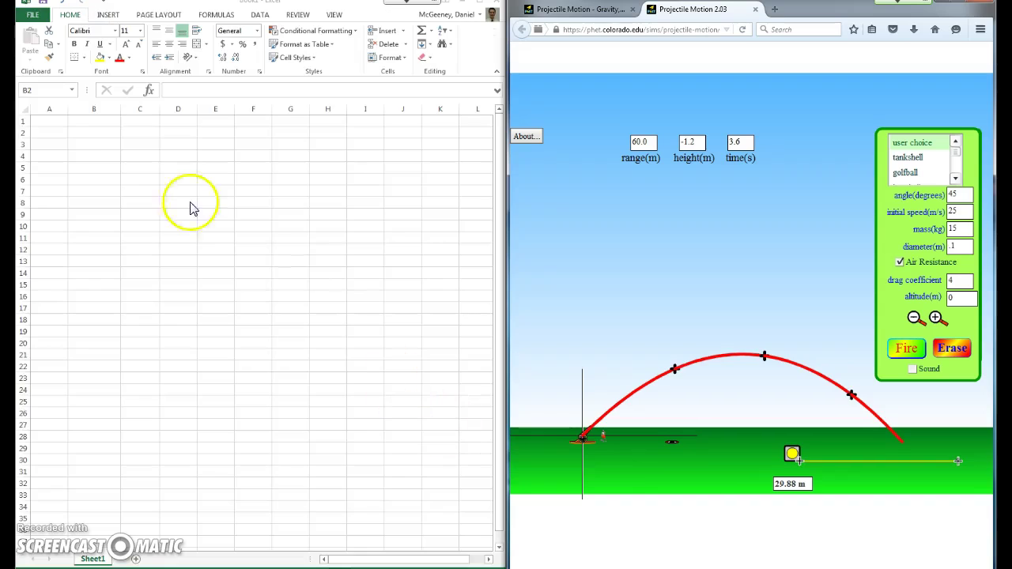
click(93, 133)
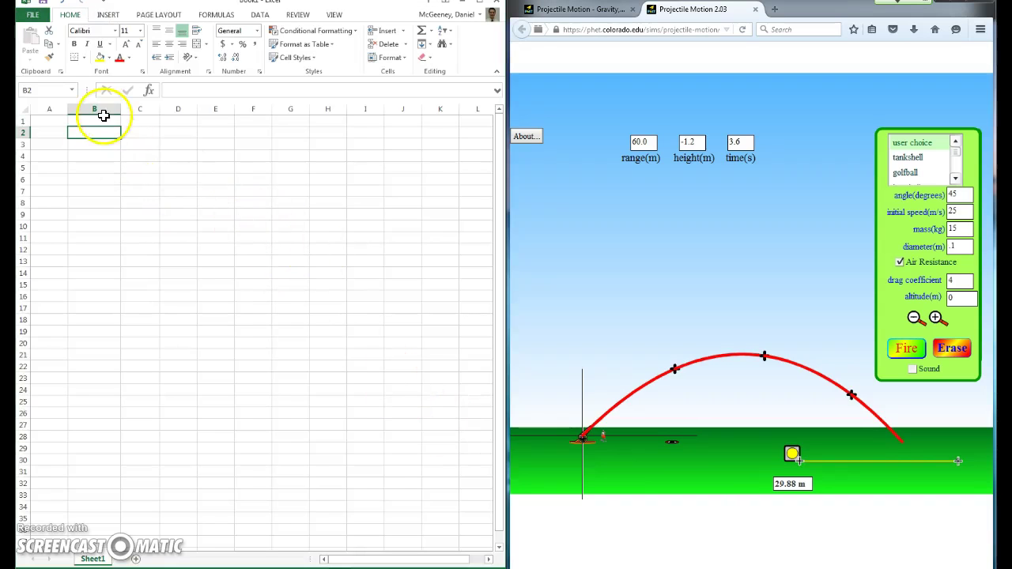
text(Diameter (m)
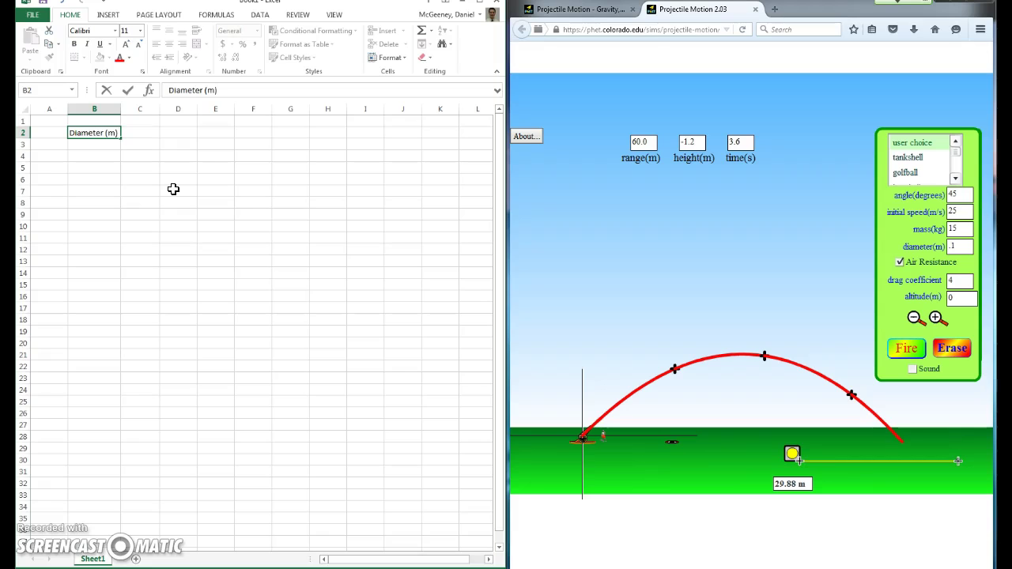
drag(124, 108, 104, 108)
click(113, 131)
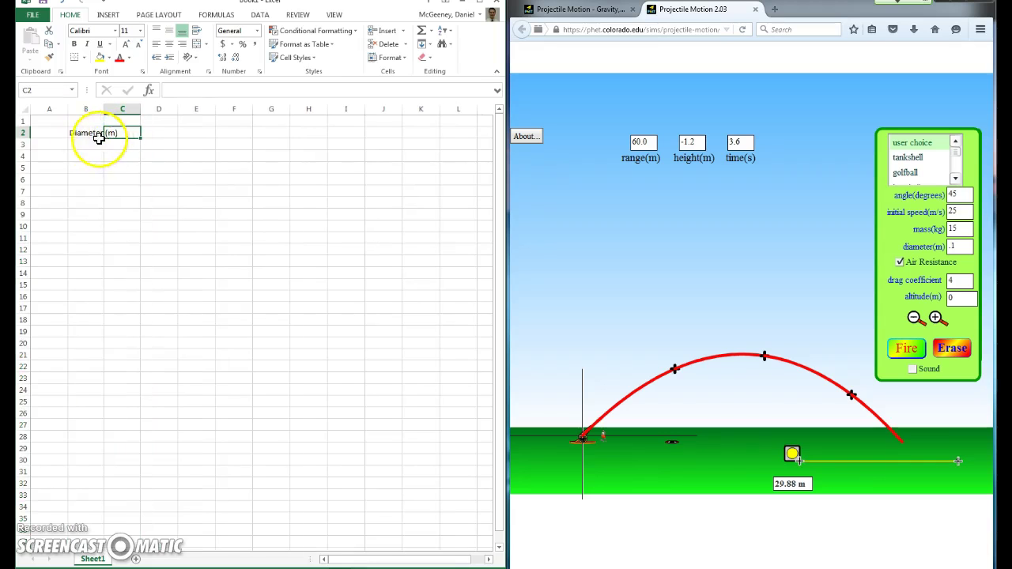
click(94, 137)
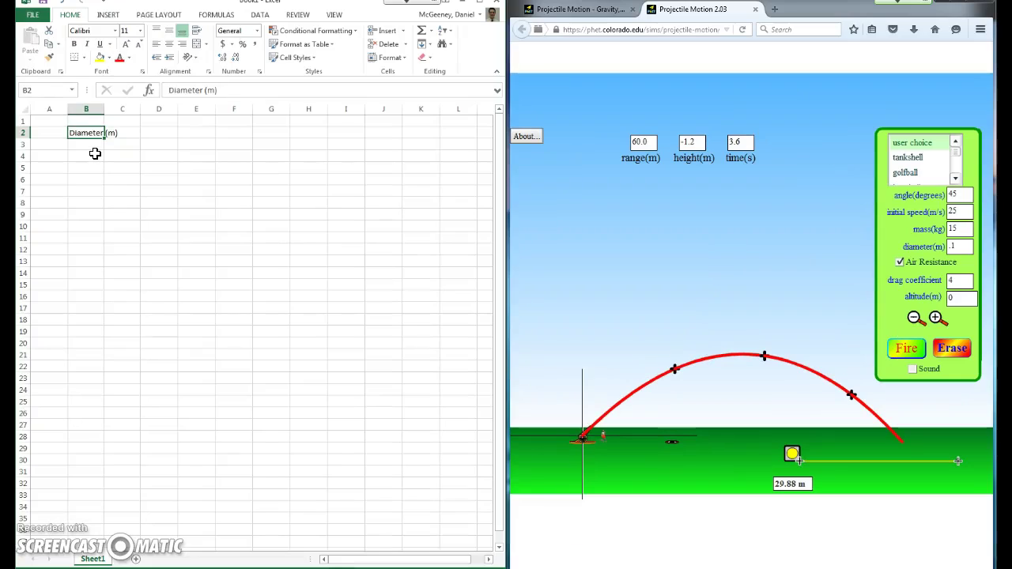
key(Right)
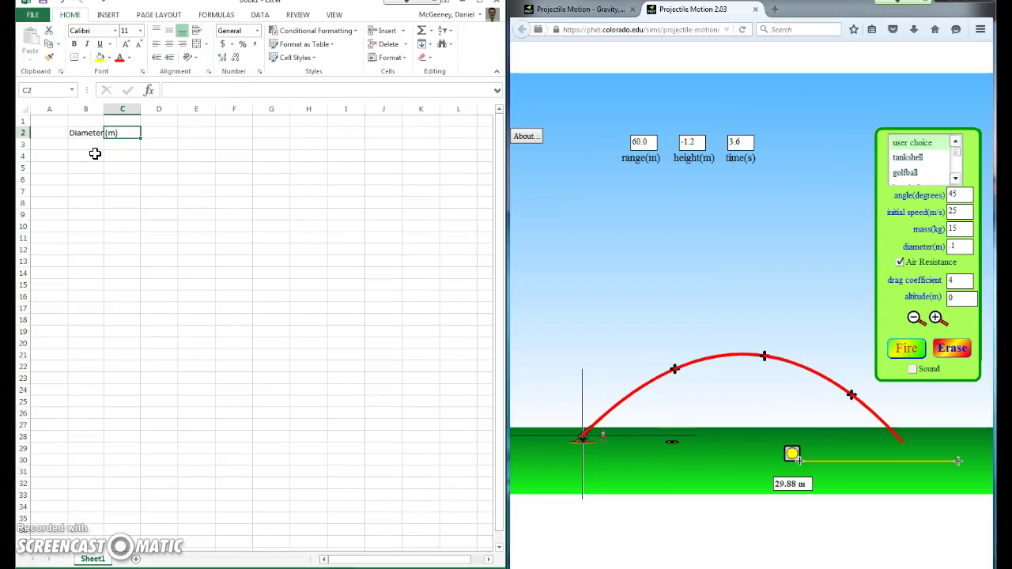
text(Range (m)
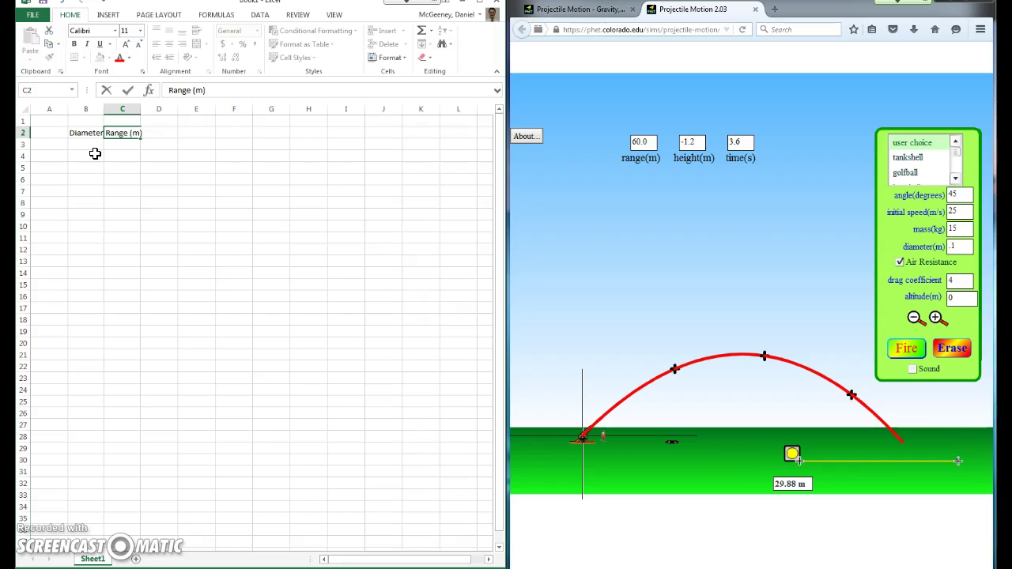
key(Return)
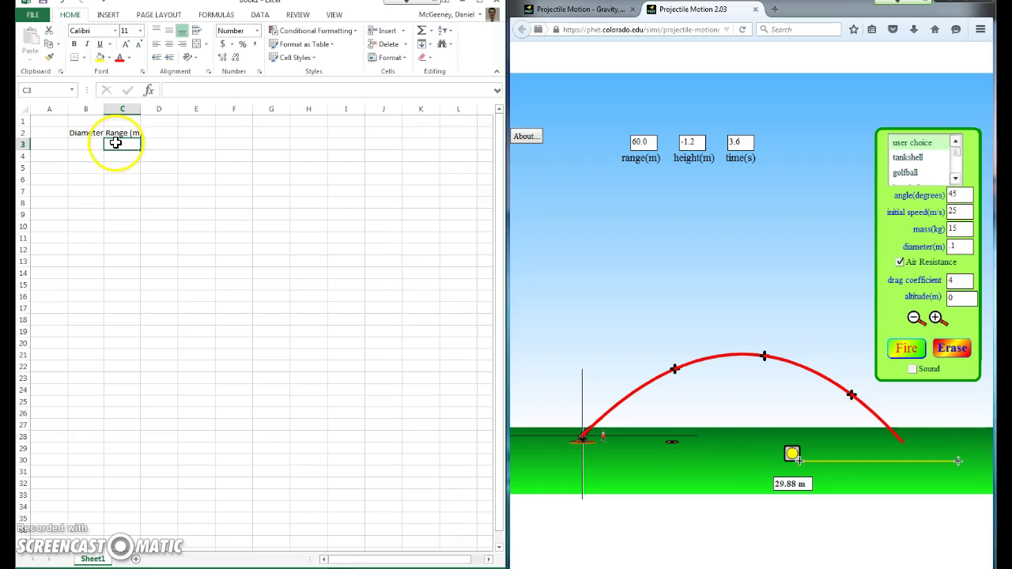
click(89, 144)
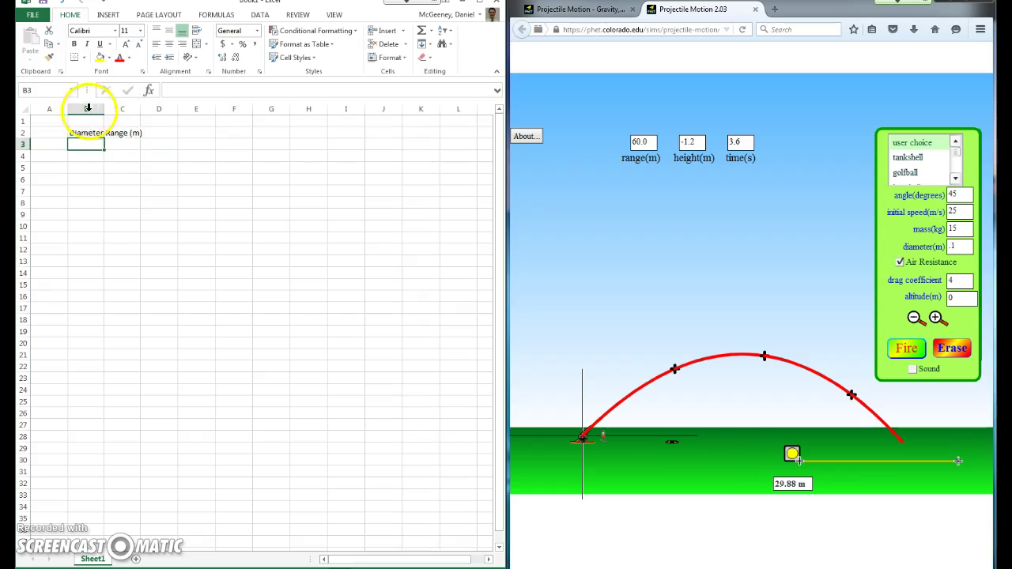
- AutoFit columns B and C to their Diameter (m) and Range (m) headings
click(92, 133)
click(86, 156)
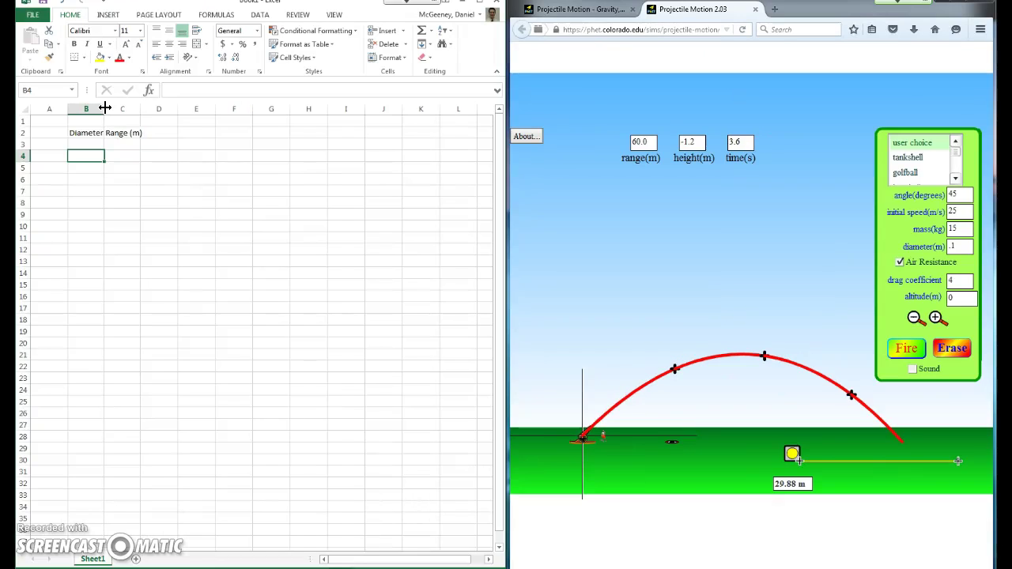
double_click(105, 108)
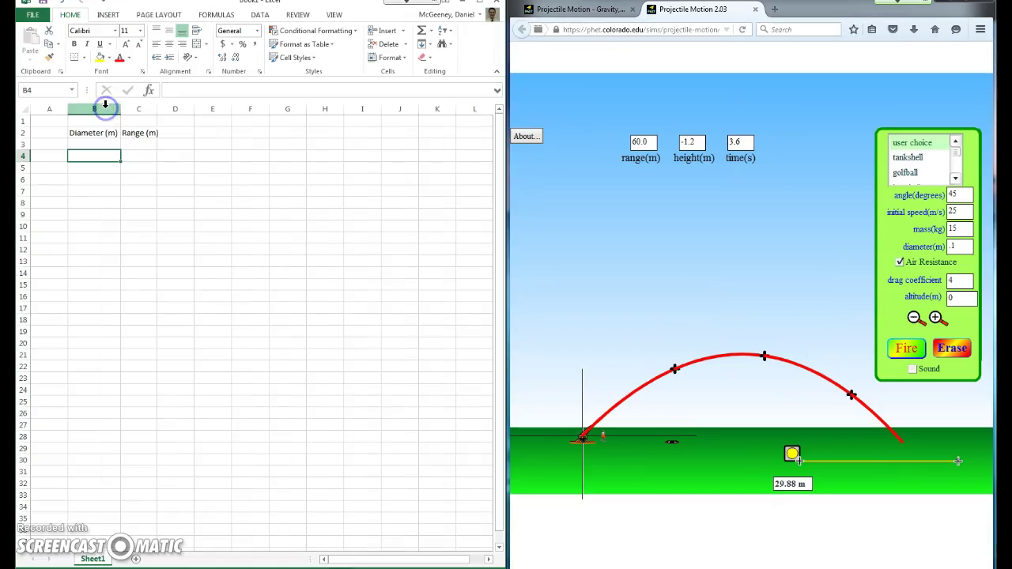
double_click(158, 108)
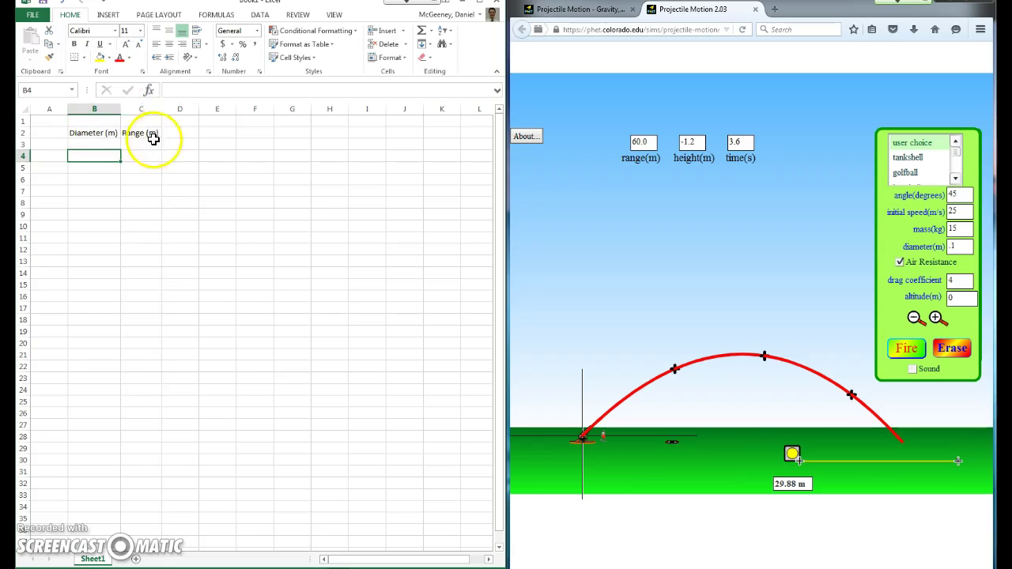
- Enter diameter 0.1 in B3 and range 60 in C3
click(98, 145)
text(.1)
key(Tab)
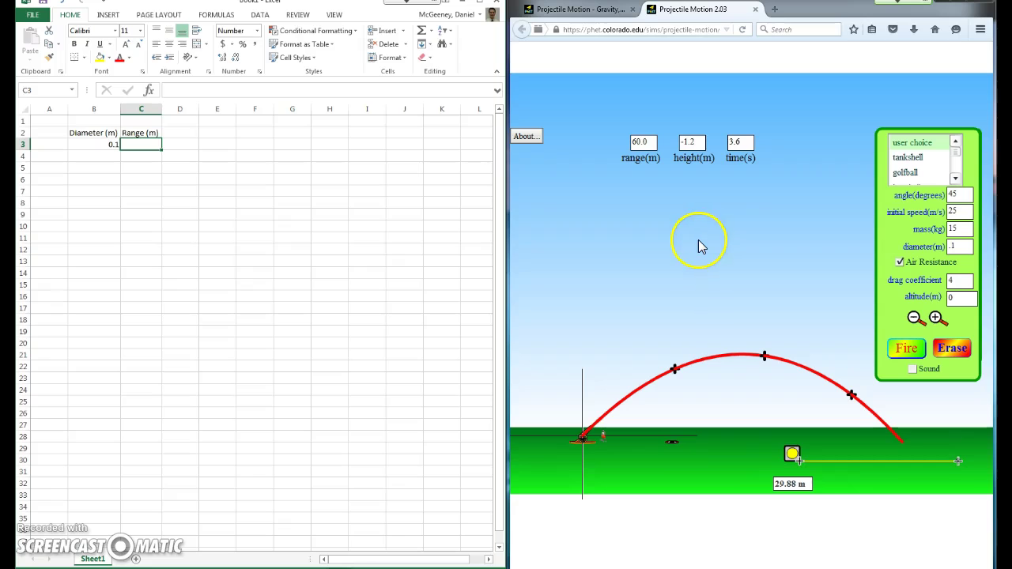
text(6)
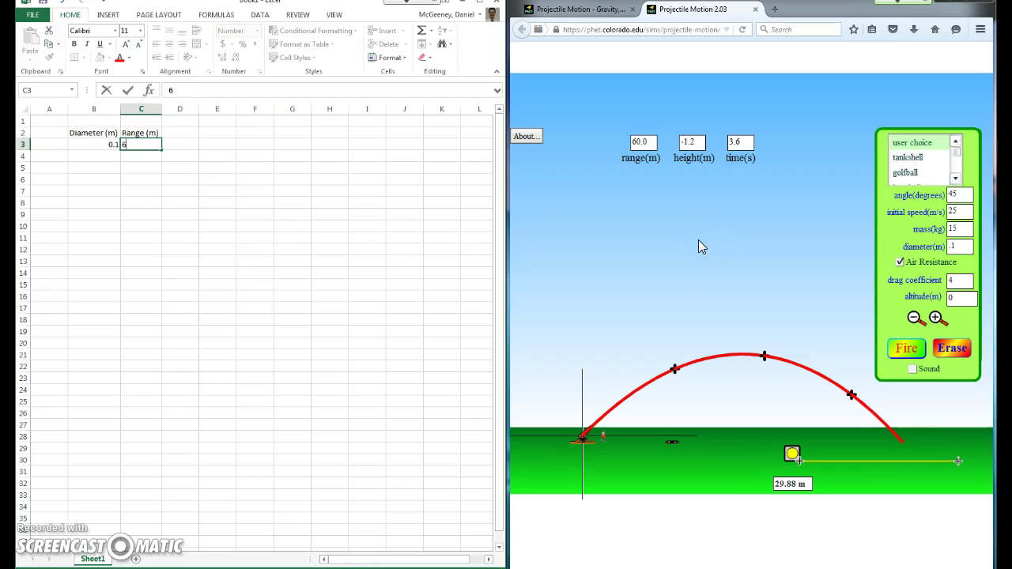
text(0.0)
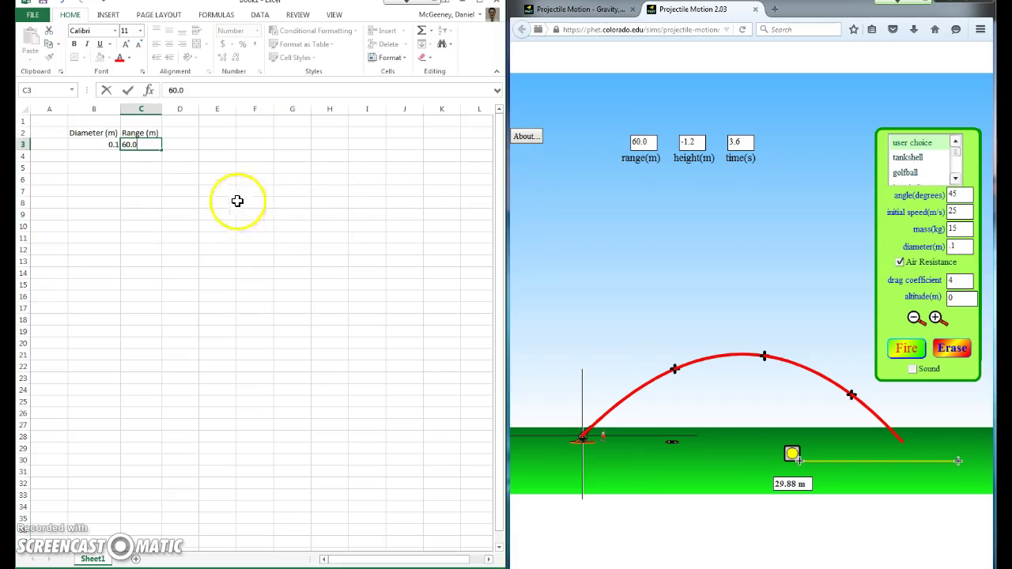
key(Return)
click(152, 145)
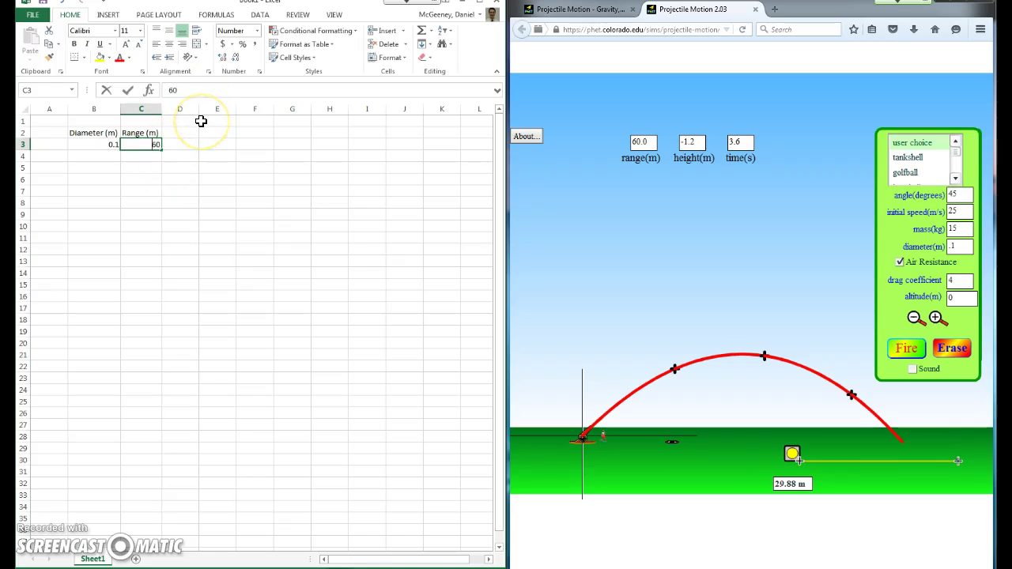
text(0)
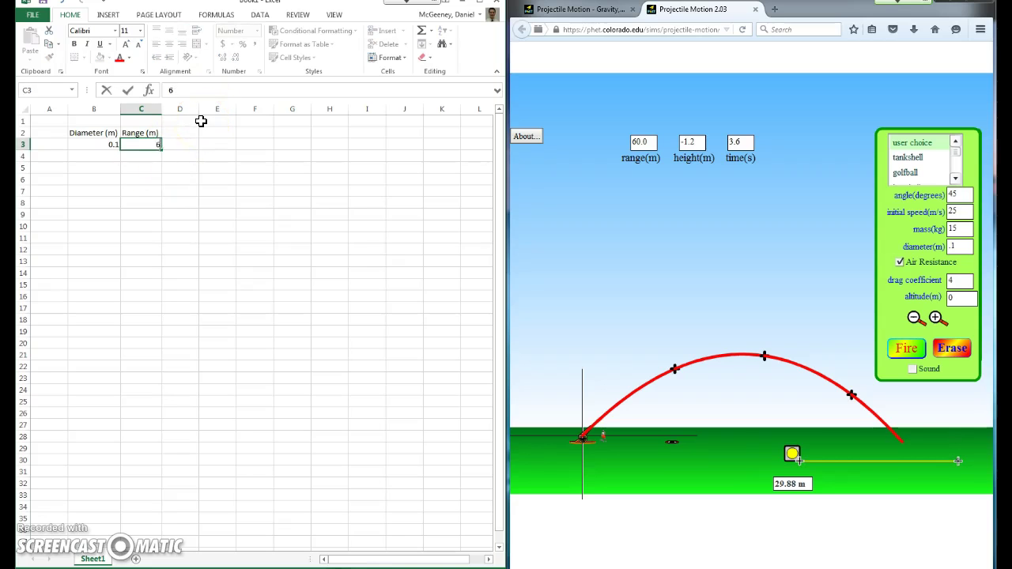
key(Escape)
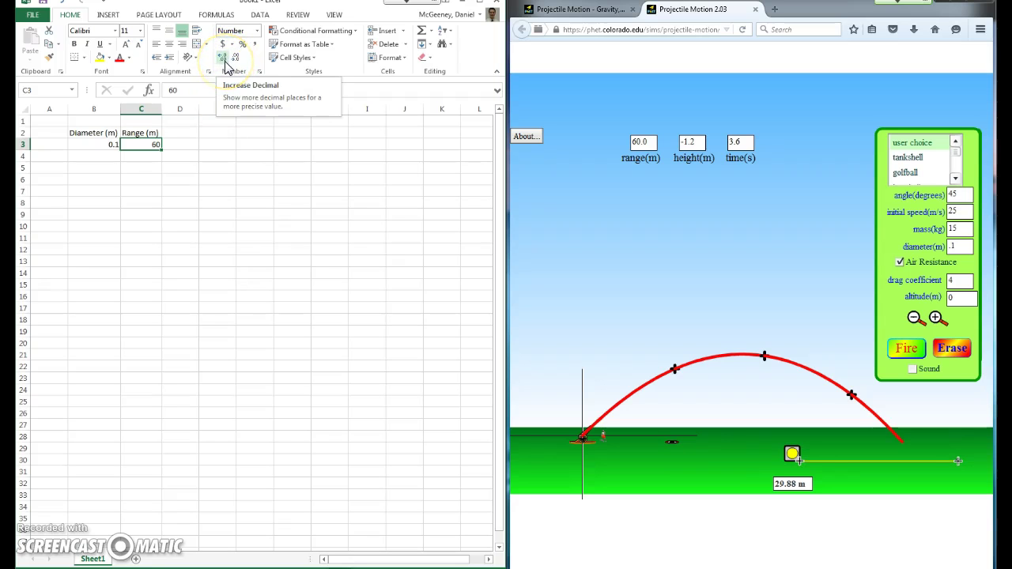
- Format C3 to display 60.0 with one decimal place
click(225, 65)
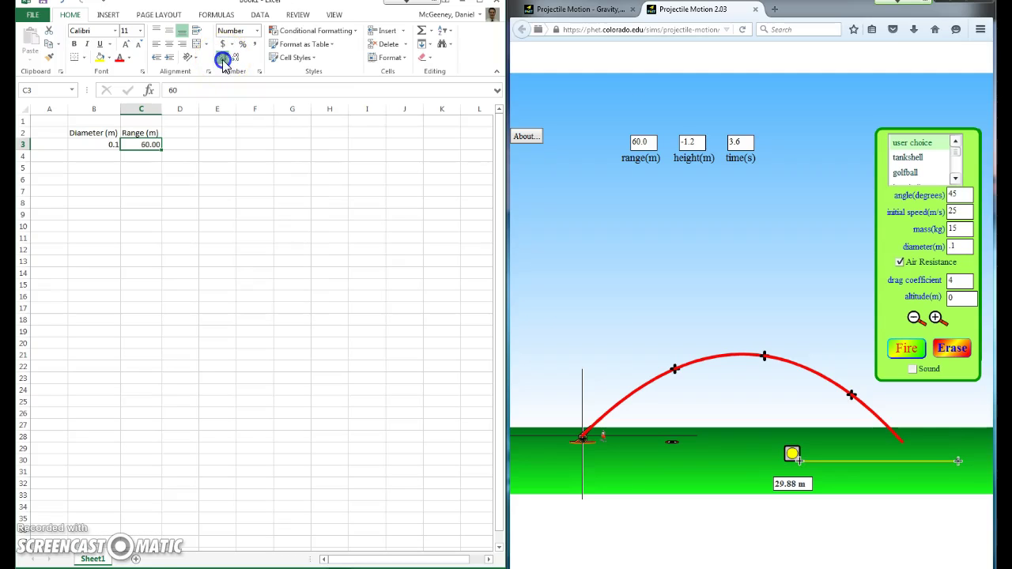
click(239, 61)
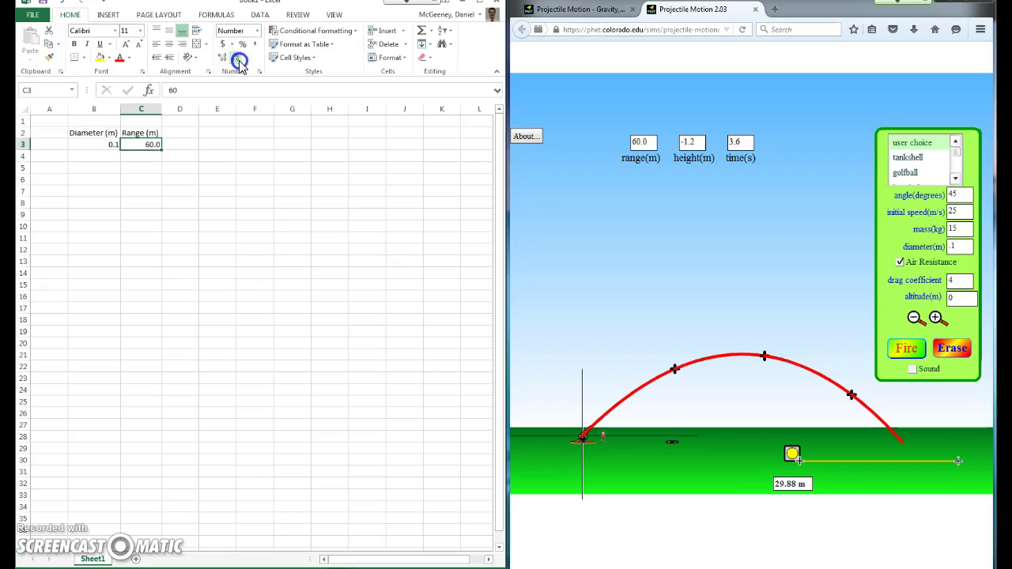
click(104, 155)
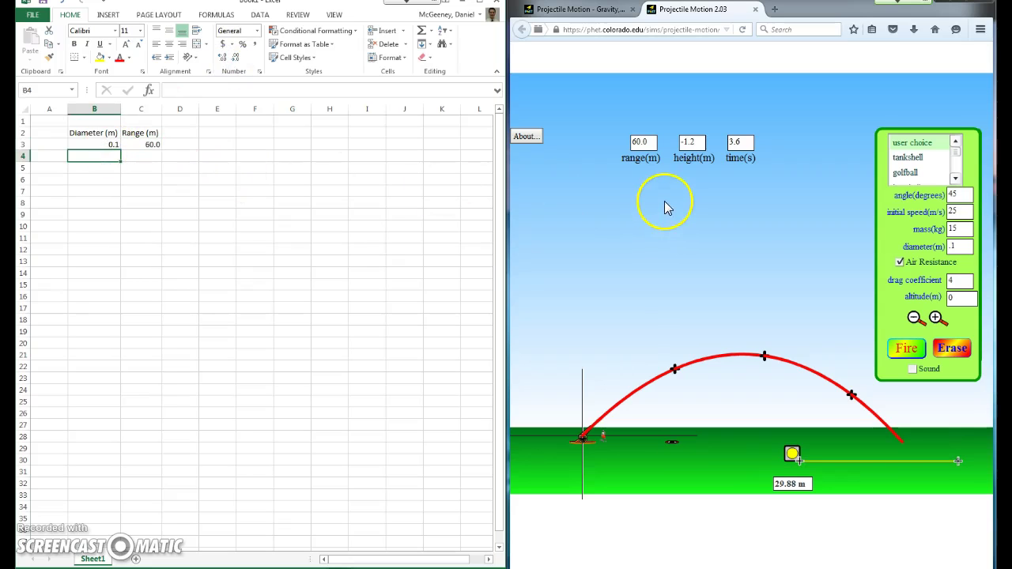
- Fire the 0.2 m-diameter projectile with air resistance on; it lands at 49.2 m
click(956, 245)
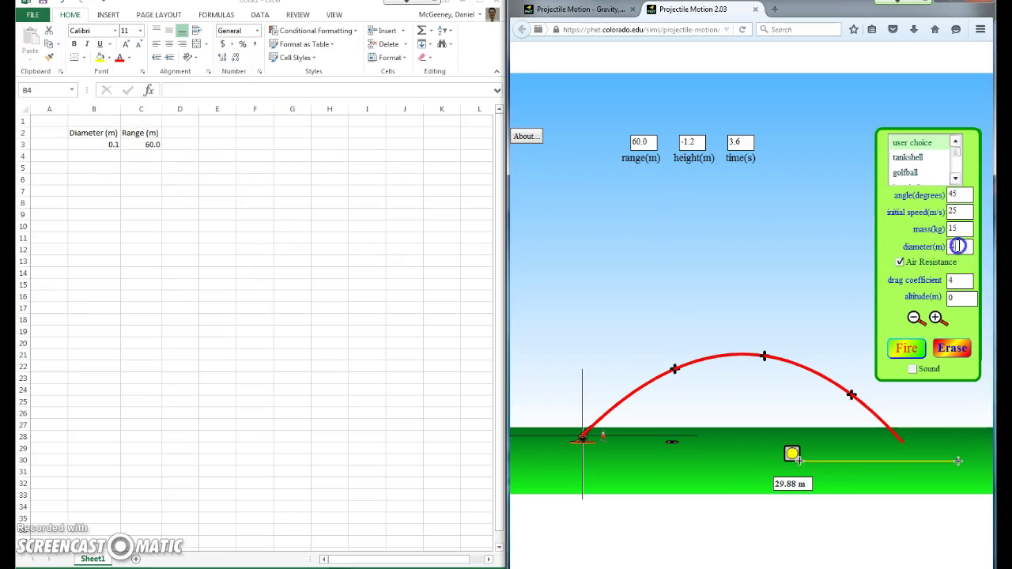
click(900, 261)
click(907, 357)
click(907, 355)
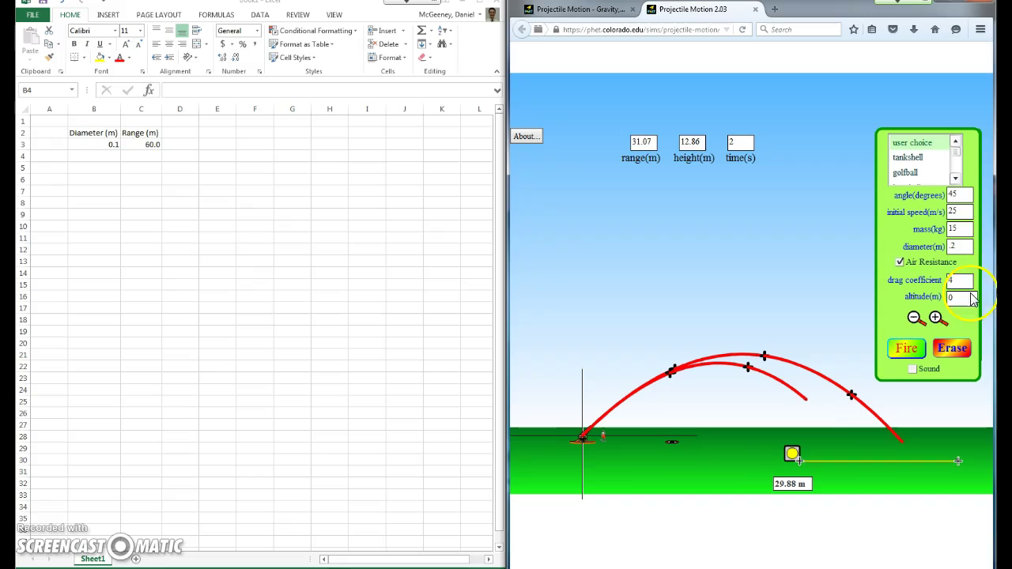
- Record diameter 0.2 in B4 and range 49.2 in C4
click(115, 157)
text(.21)
click(151, 163)
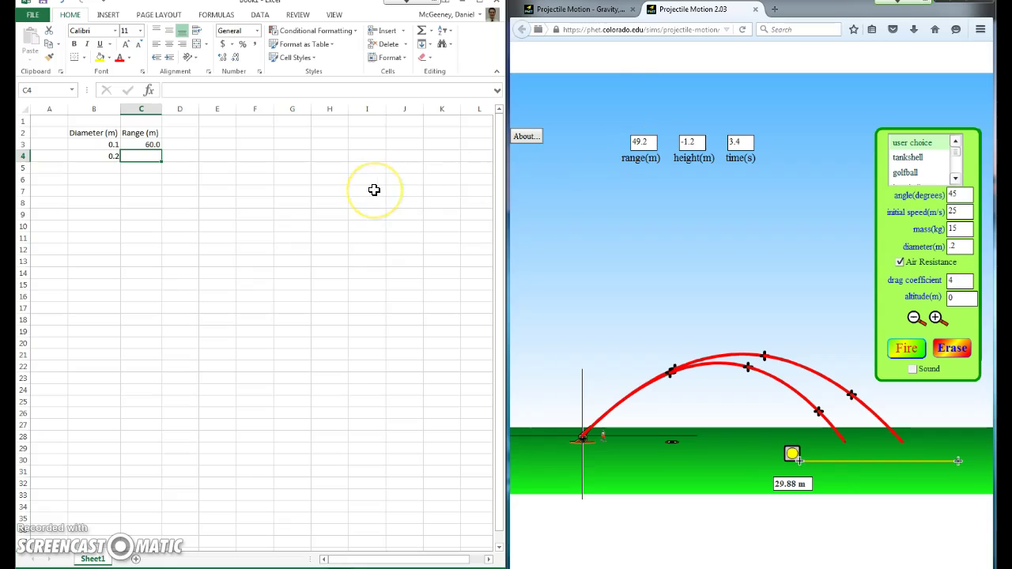
text(49.2)
key(Return)
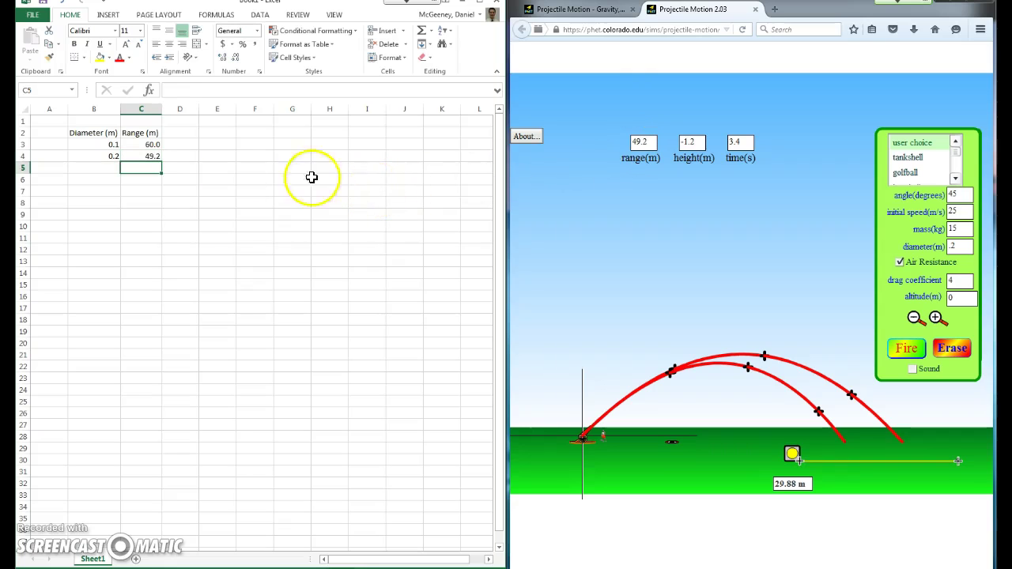
- Fill column B from B5 downward with diameters 0.3 through 0.9
click(114, 168)
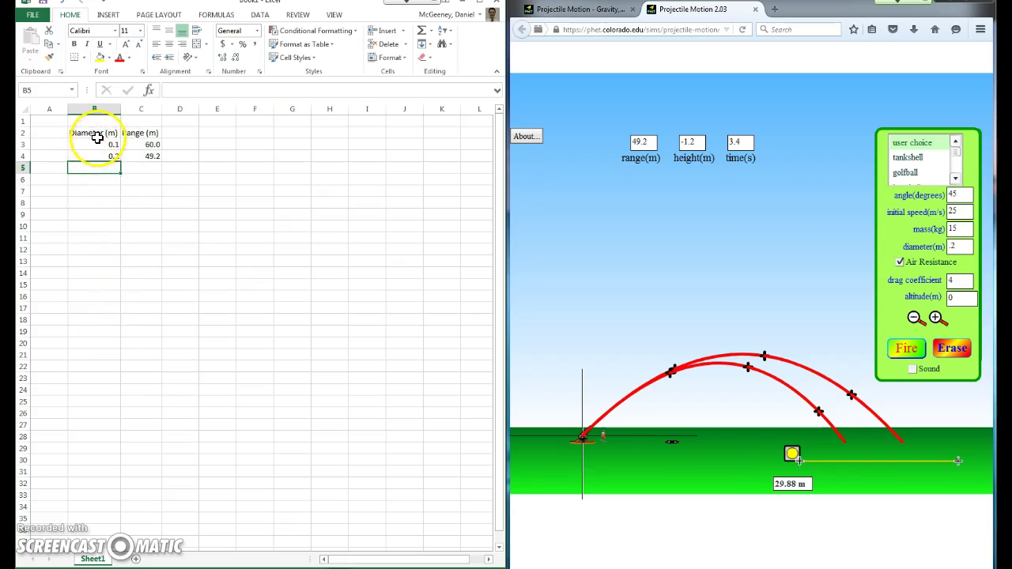
text(.3)
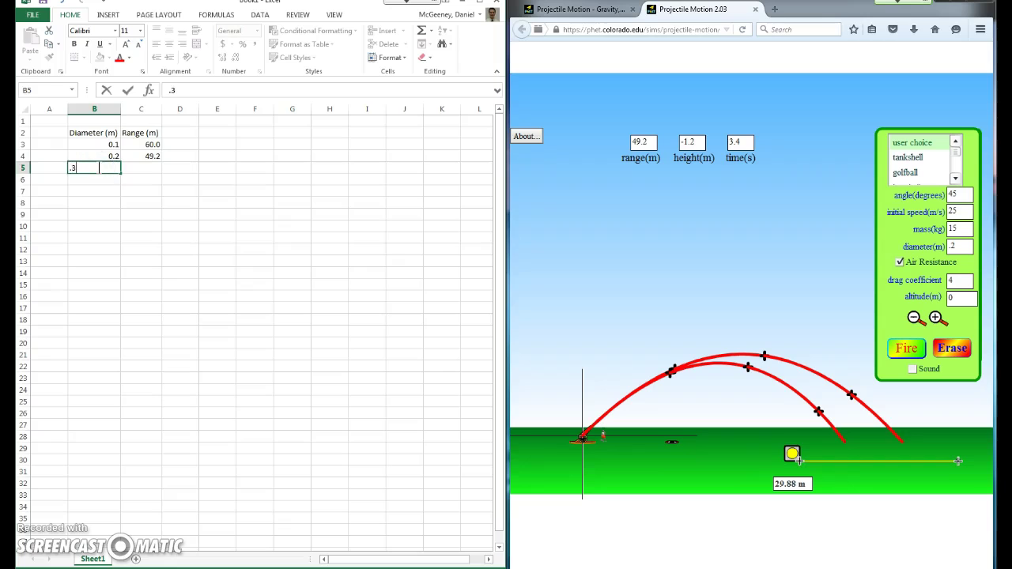
key(Return)
key(Return)
text(.5)
key(Return)
text(.6)
key(Return)
text(.7)
key(Return)
text(.8)
key(Return)
text(.9)
key(Return)
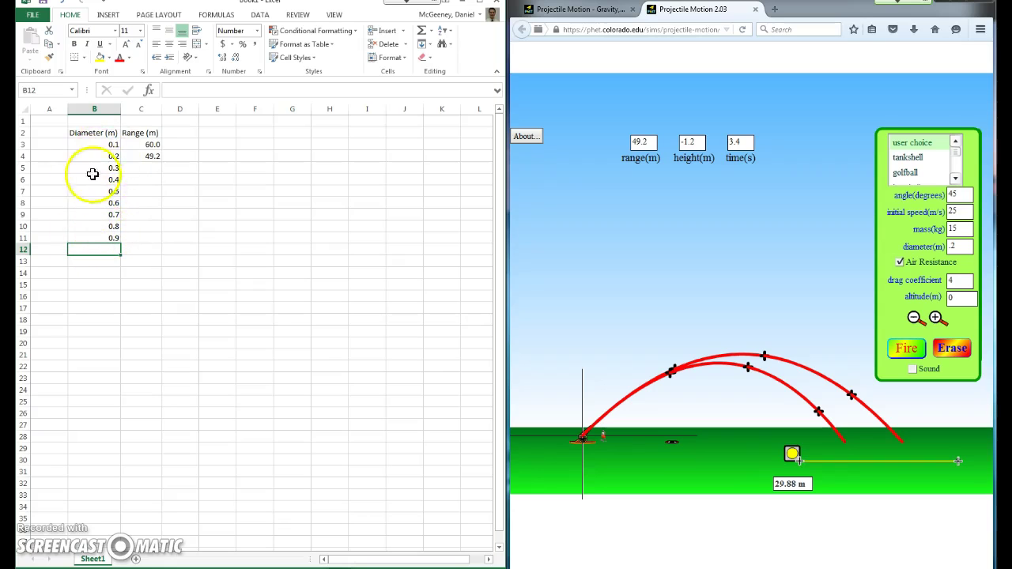
key(Up)
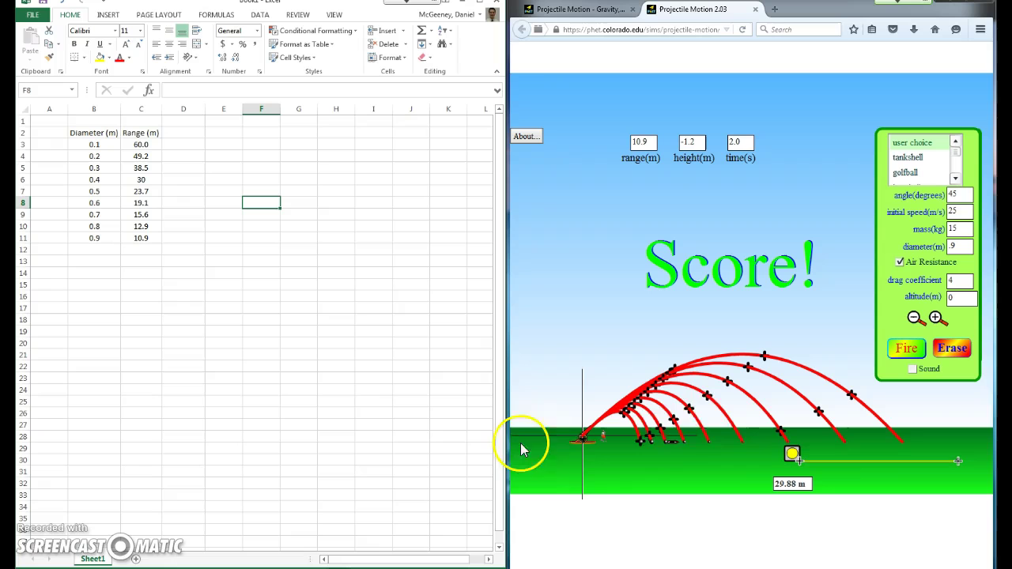
- Format the range in C6 to display 30.0 with one decimal place
click(138, 180)
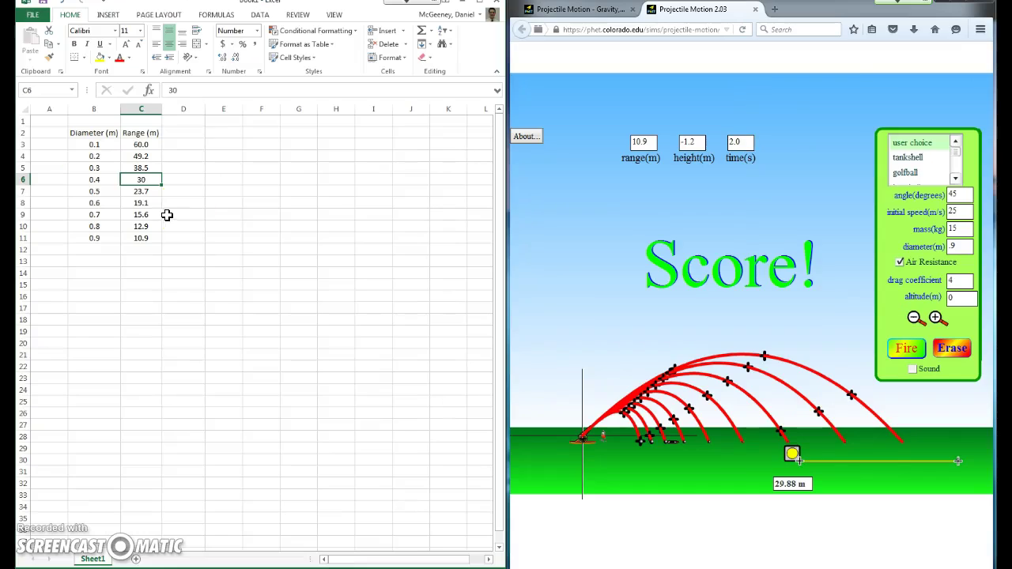
click(223, 57)
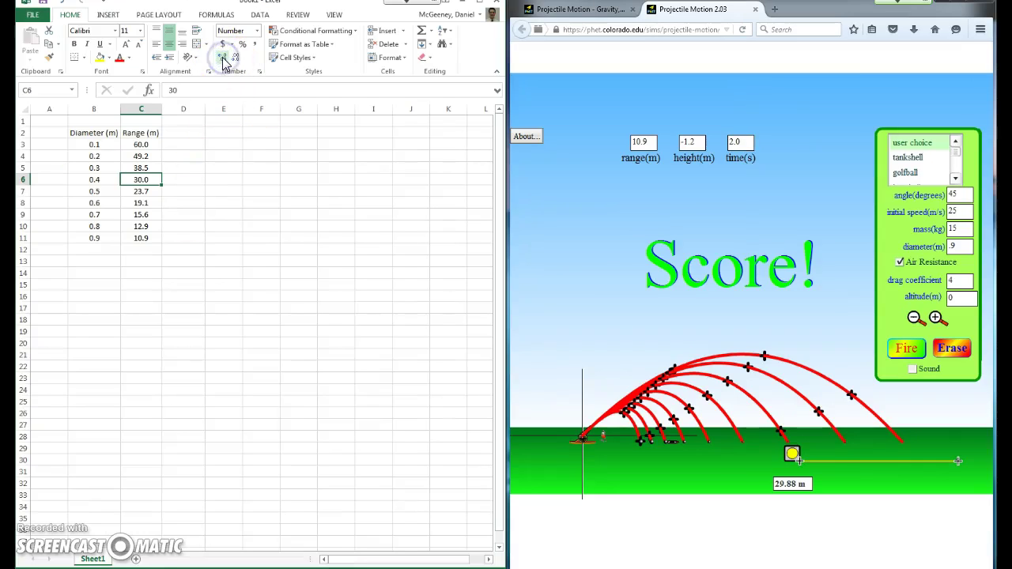
click(223, 57)
click(235, 57)
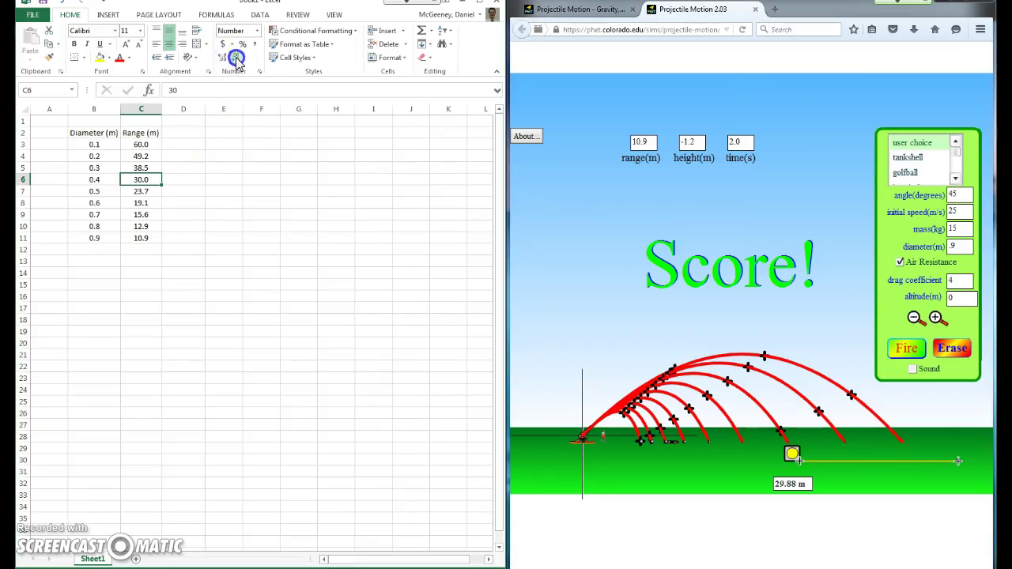
click(189, 143)
click(228, 140)
click(201, 133)
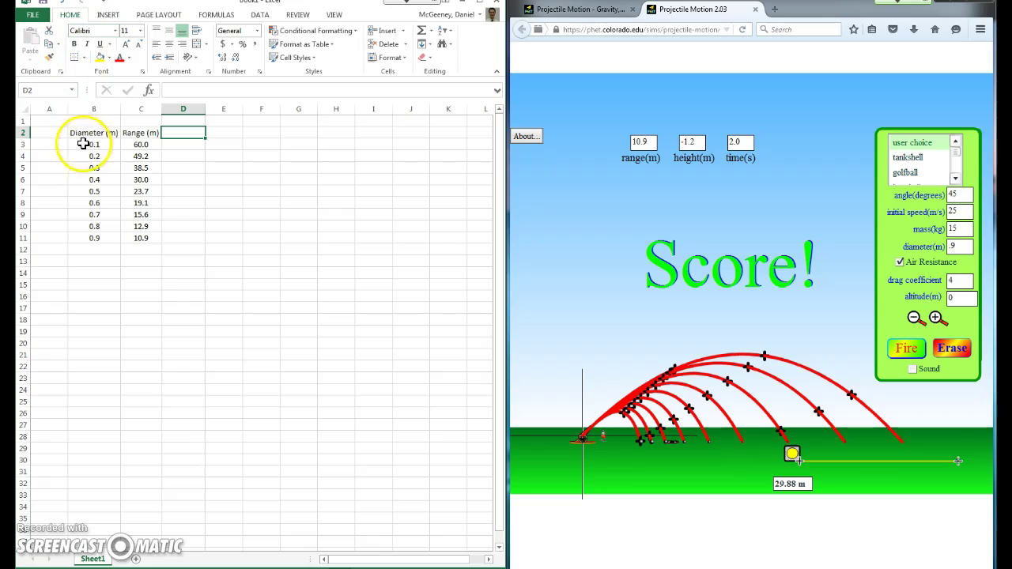
- Type the heading 'Area (m^2)' in D2 and adjust its alignment
drag(84, 134, 97, 243)
click(188, 135)
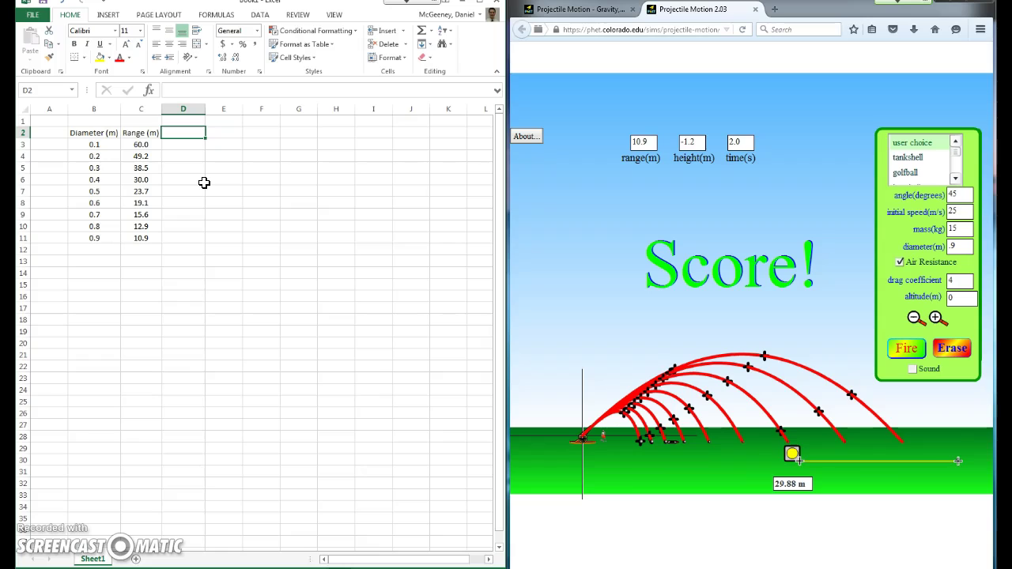
text(Area (m^2)
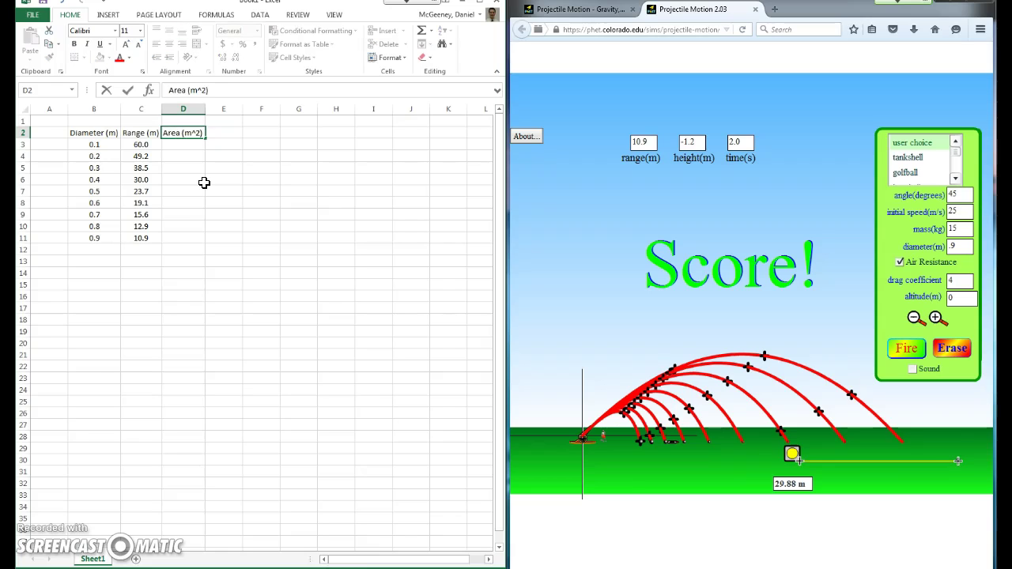
key(Return)
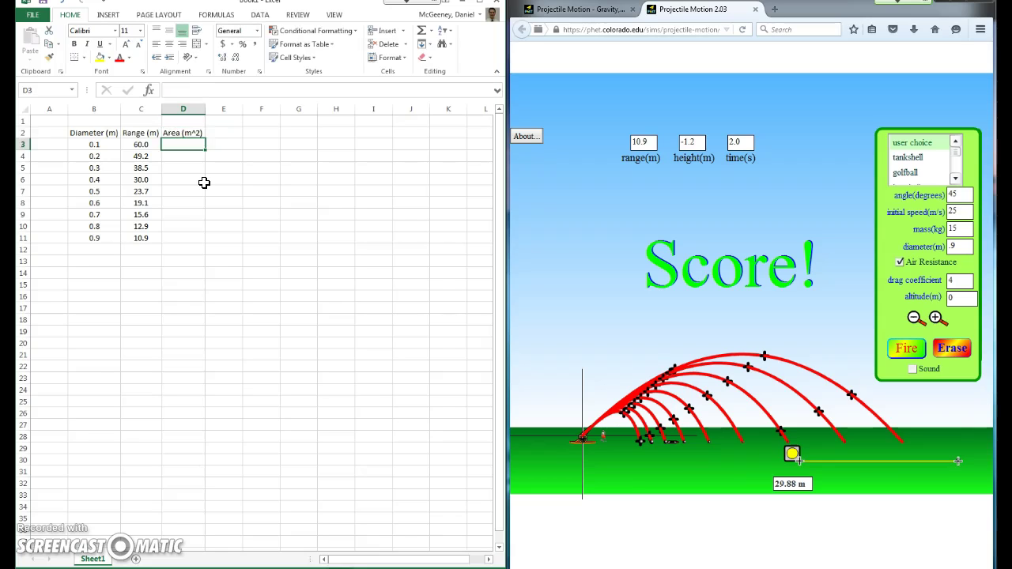
key(Up)
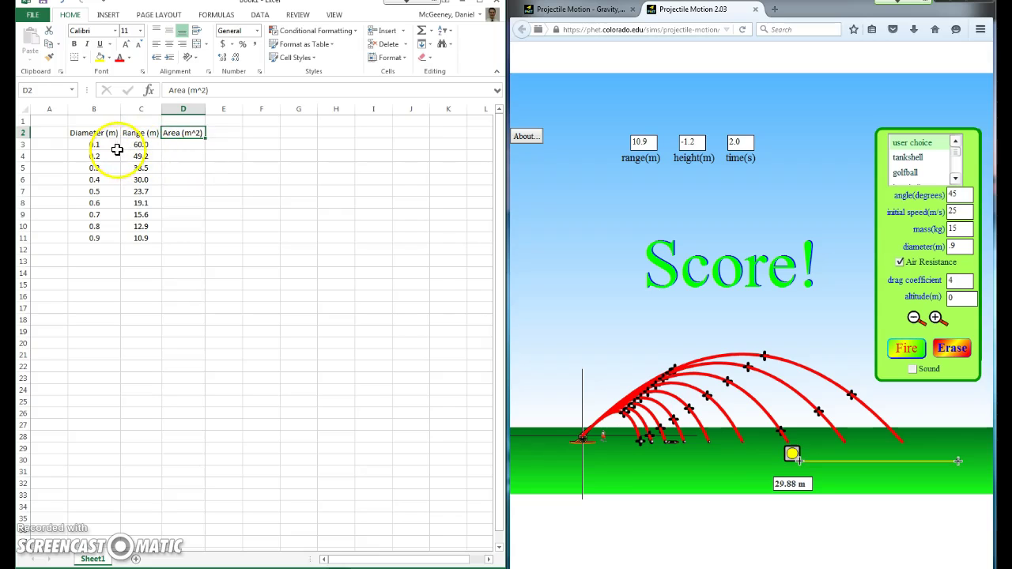
click(196, 140)
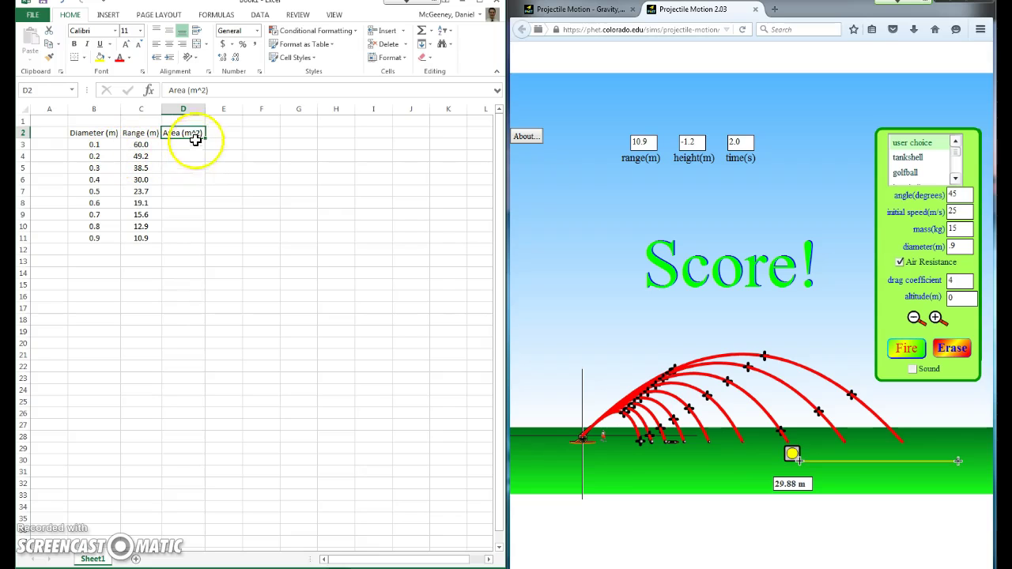
click(171, 32)
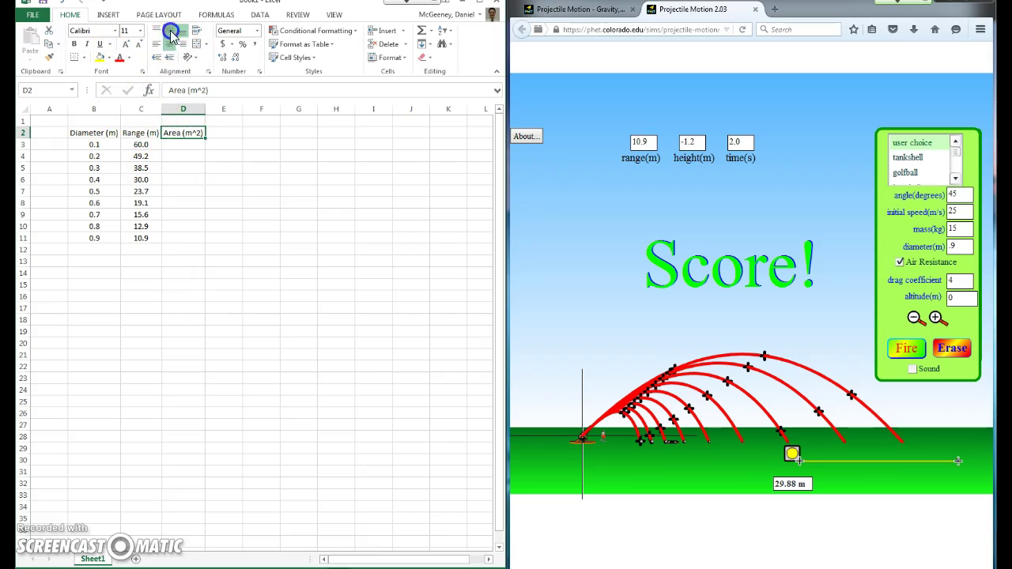
click(184, 142)
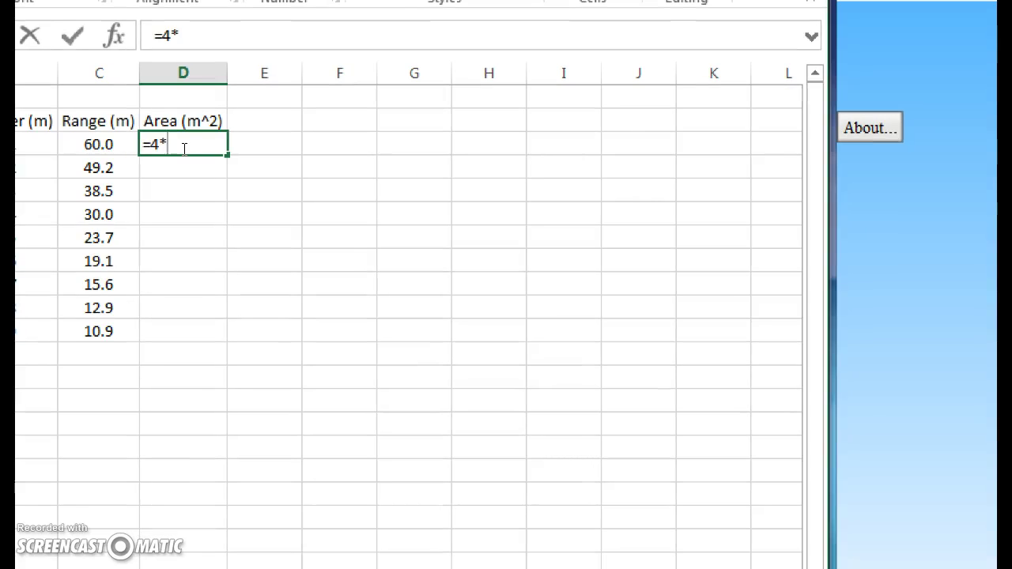
- Enter =4*PI()*(0.1/2)^2 in D3, giving an area of 0.03141593
text(pi()*(.1/2)
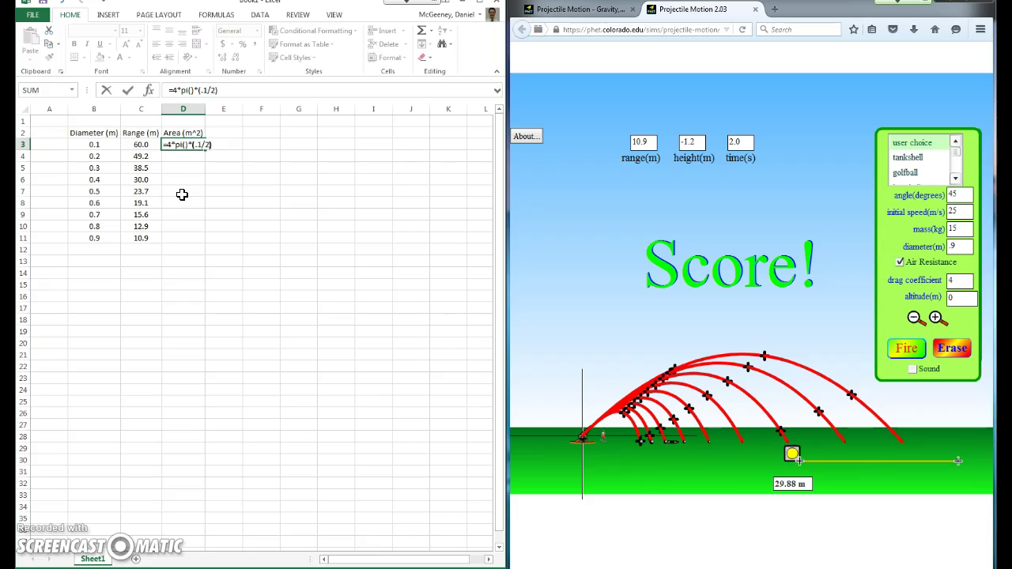
text(2)
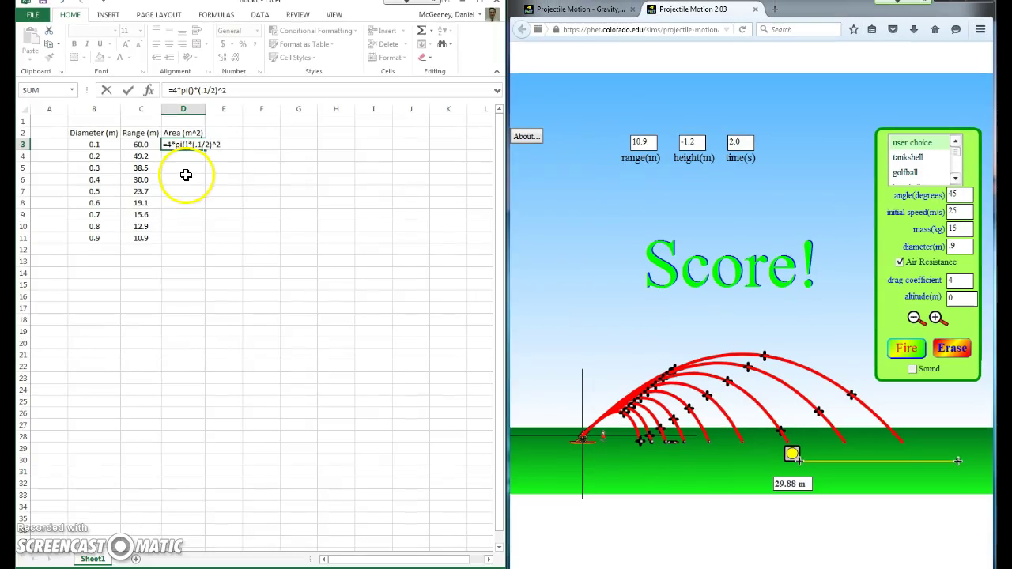
key(Return)
- Check D3's formula, select D4:D11, then return to D3 to rewrite it
click(181, 143)
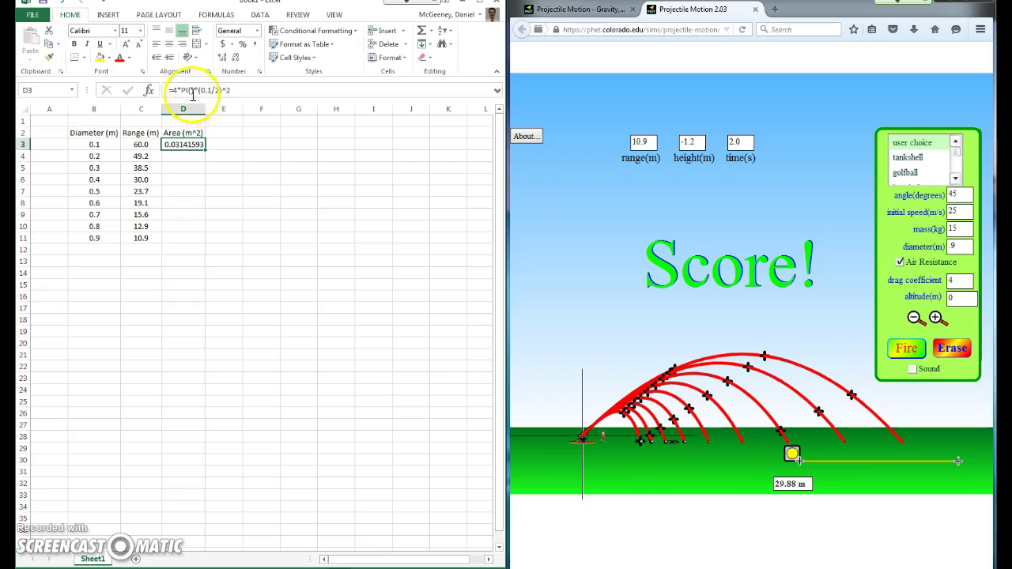
drag(192, 155, 193, 243)
click(190, 143)
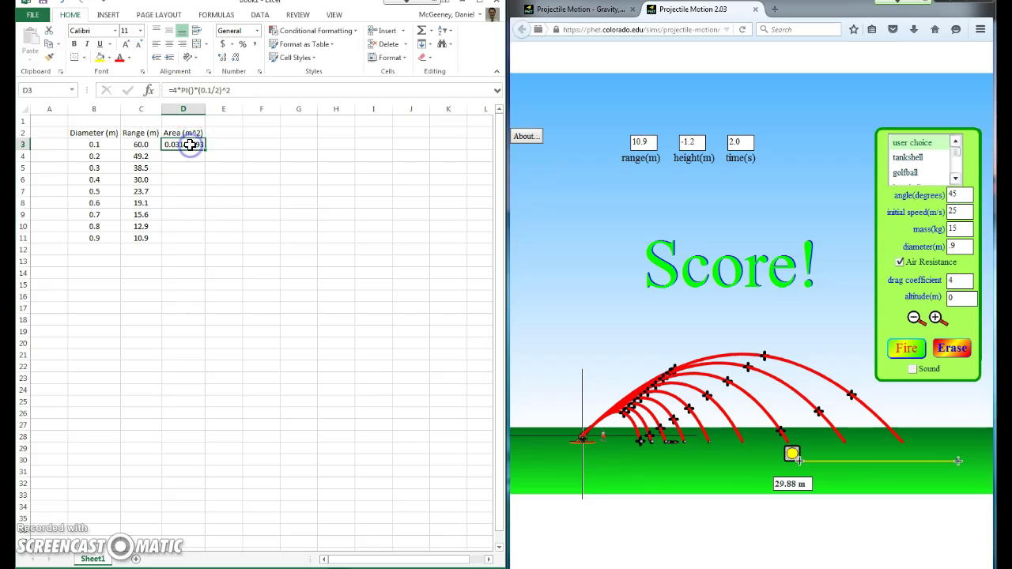
- Rewrite D3 as =4*PI()*(B3/2)^2 using the B3 diameter, then select D4:D11 for copying
text(=)
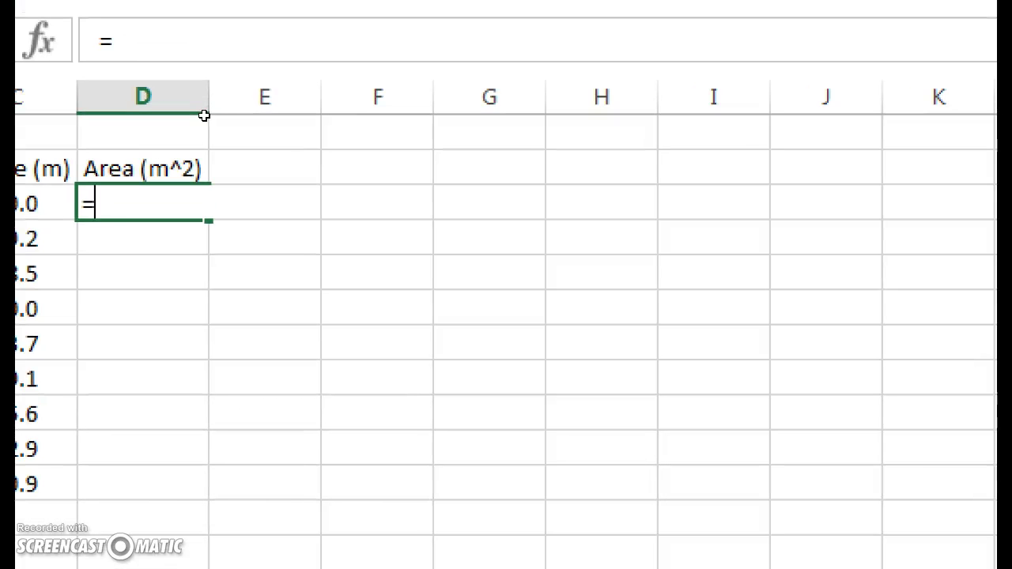
text(4*pi())
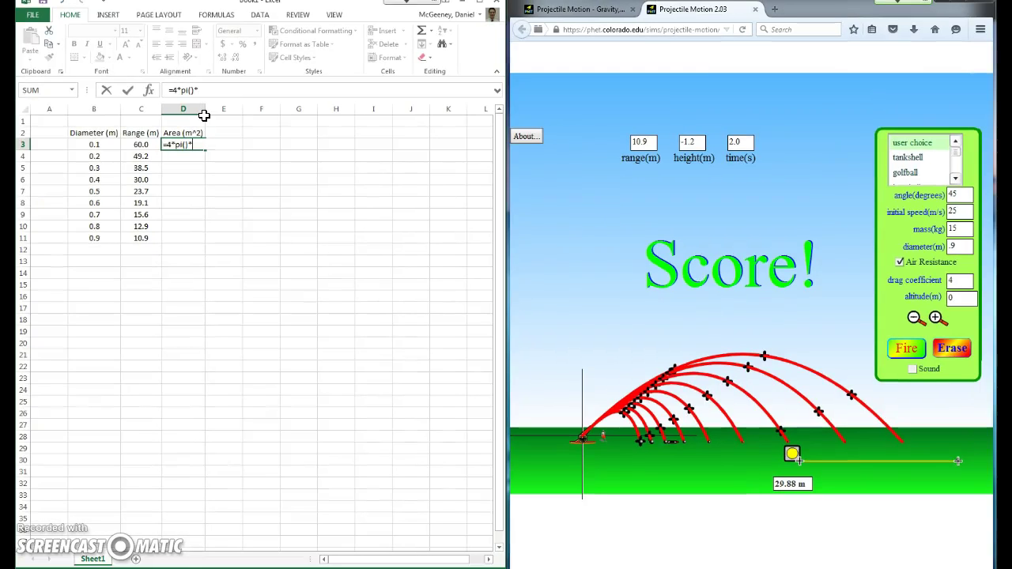
text(*()
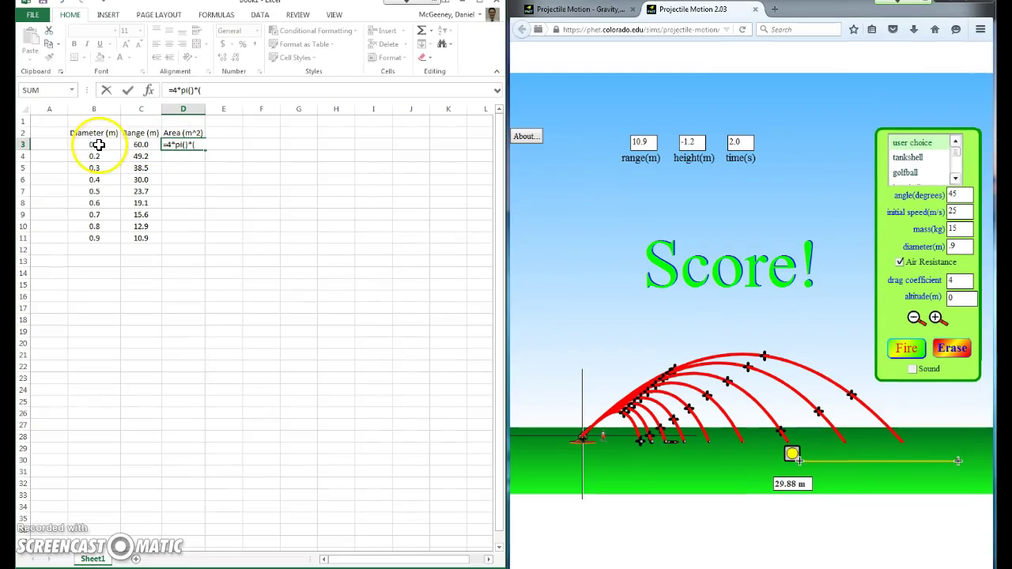
click(94, 144)
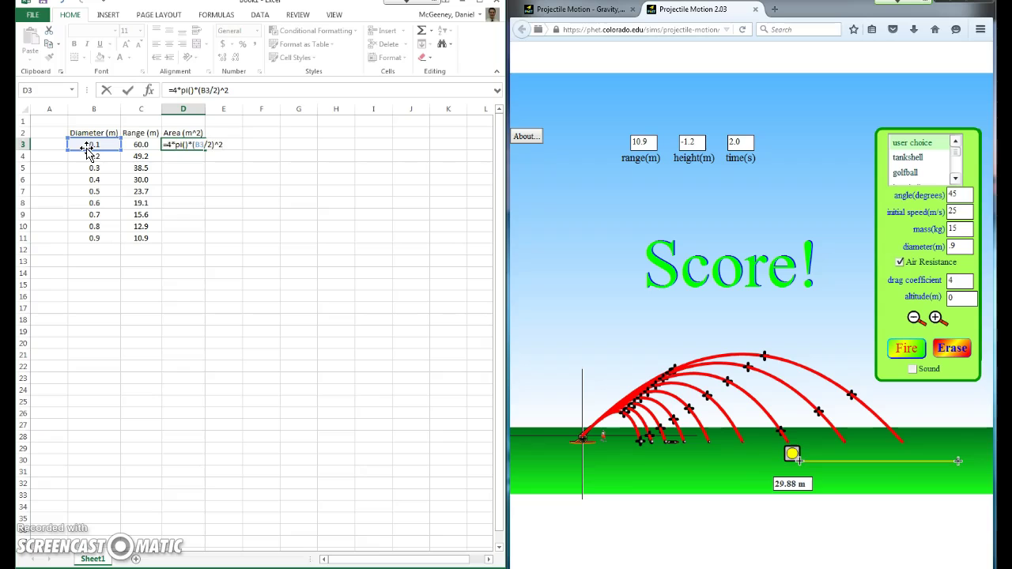
key(ctrl+Return)
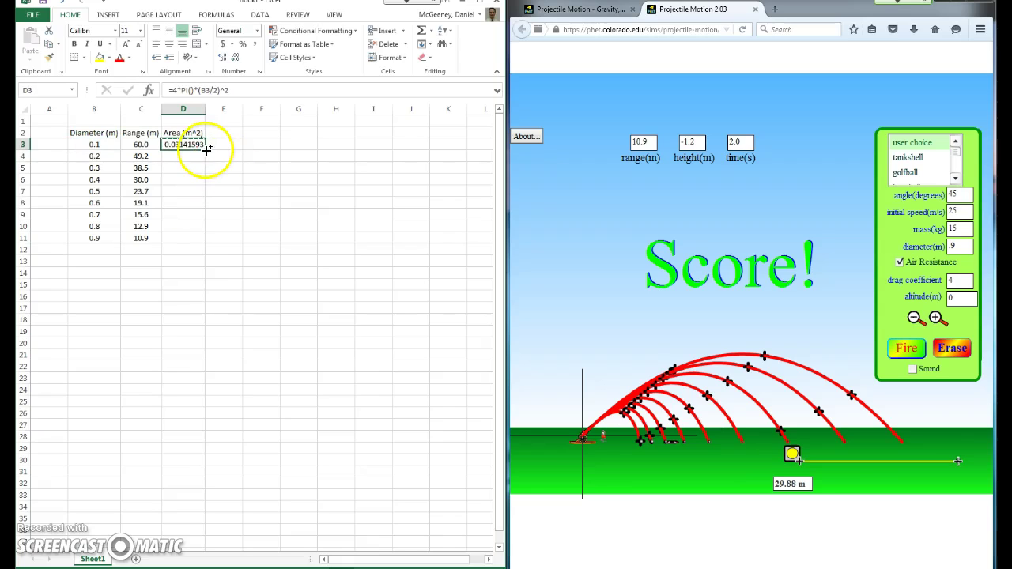
drag(191, 158, 193, 241)
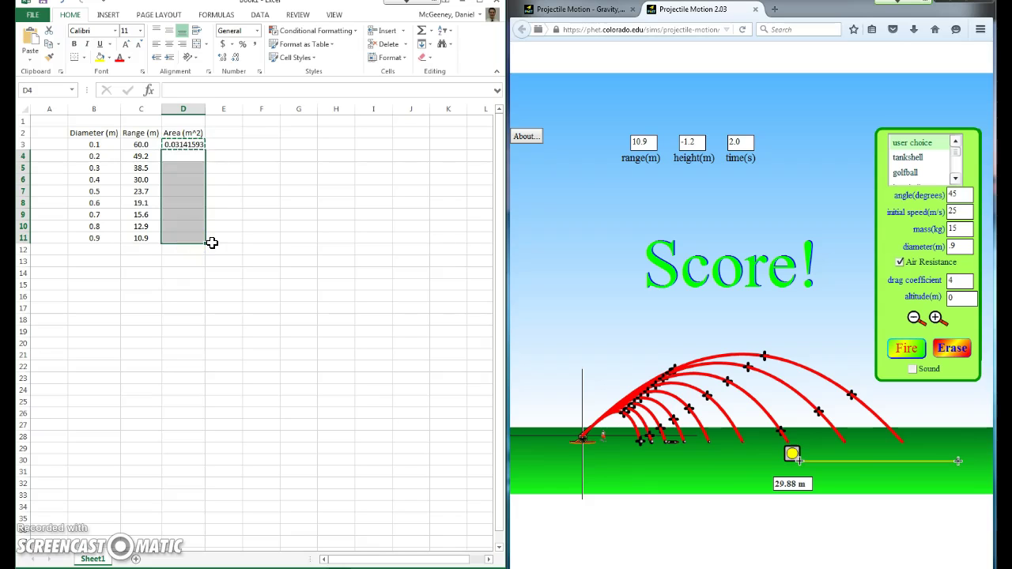
- Paste the area formula into D4:D11 and verify the copied formulas in D4 through D7
key(ctrl+v)
click(183, 157)
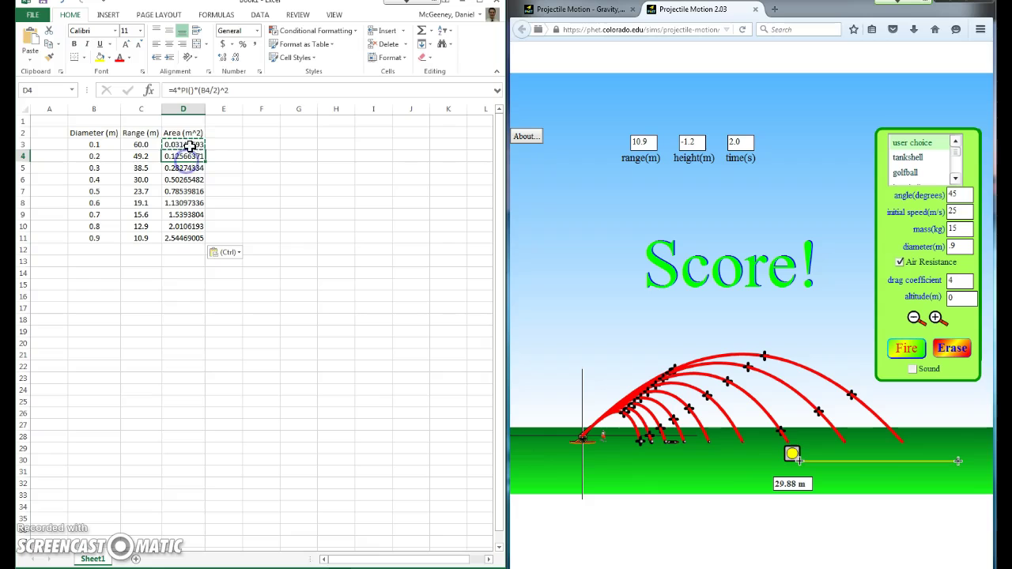
click(204, 90)
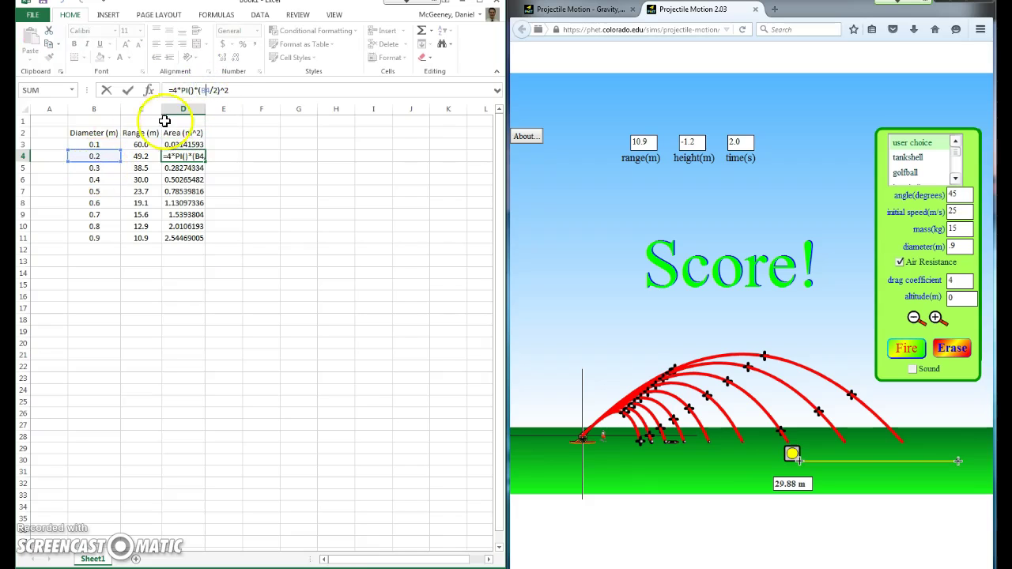
key(Return)
click(182, 89)
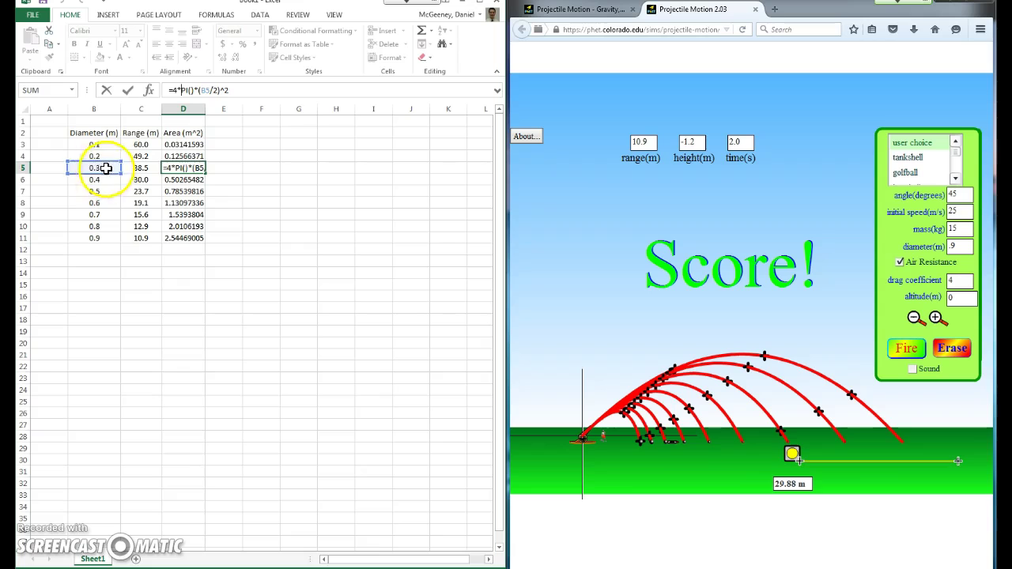
key(Return)
click(199, 90)
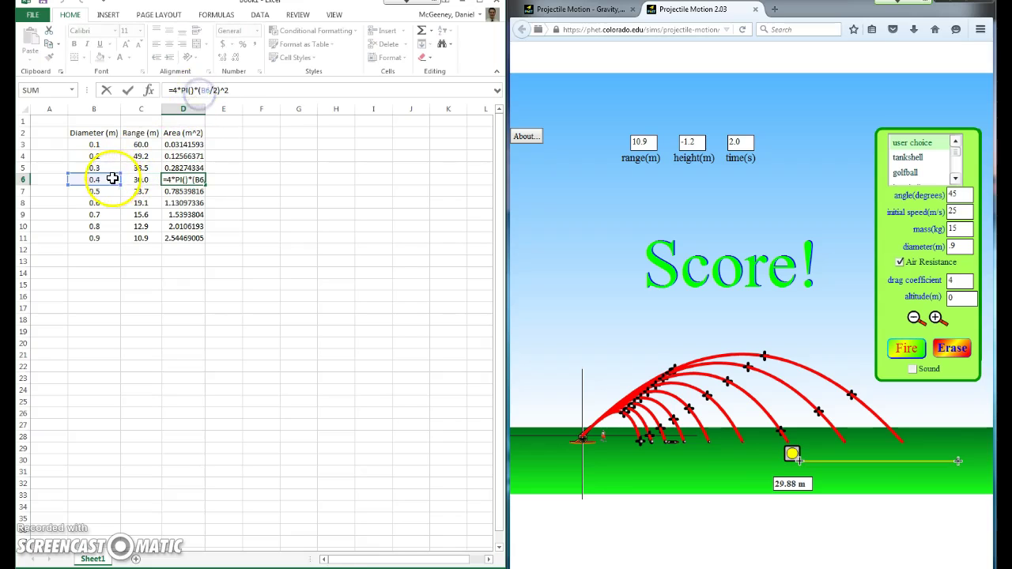
key(Return)
click(191, 90)
key(Return)
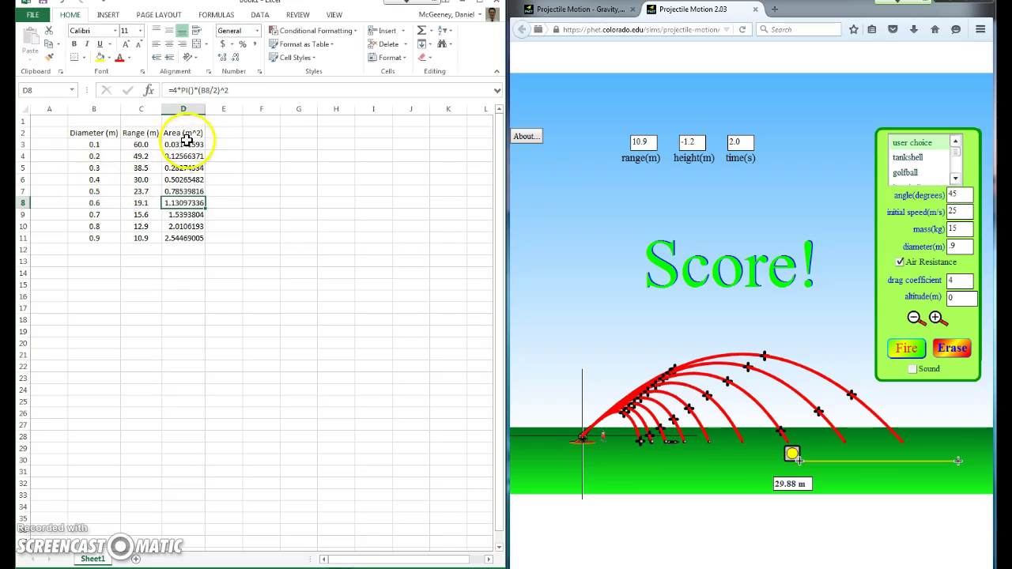
- Format the Area results D3:D11 to two decimal places and centre them
drag(185, 144, 183, 236)
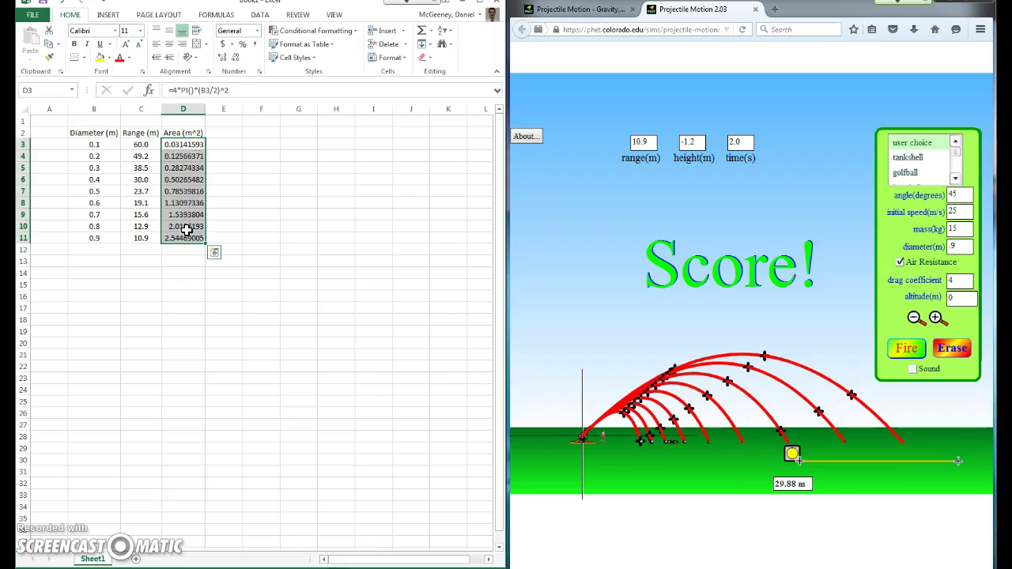
click(235, 58)
click(236, 58)
click(235, 59)
click(236, 58)
click(236, 59)
click(236, 58)
click(168, 45)
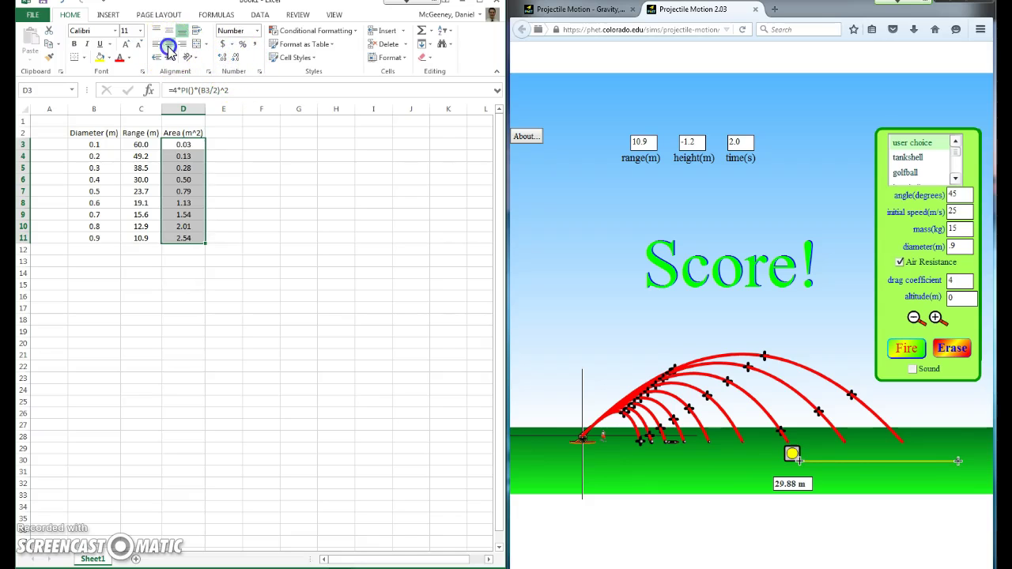
click(248, 132)
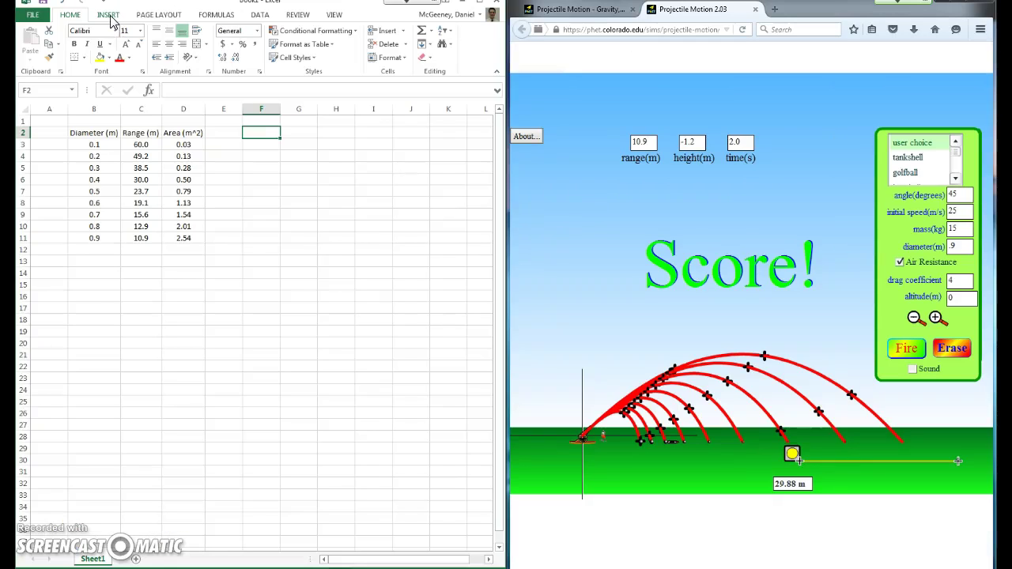
- Insert a plain scatter chart, move it below the table, then delete the empty chart
click(110, 16)
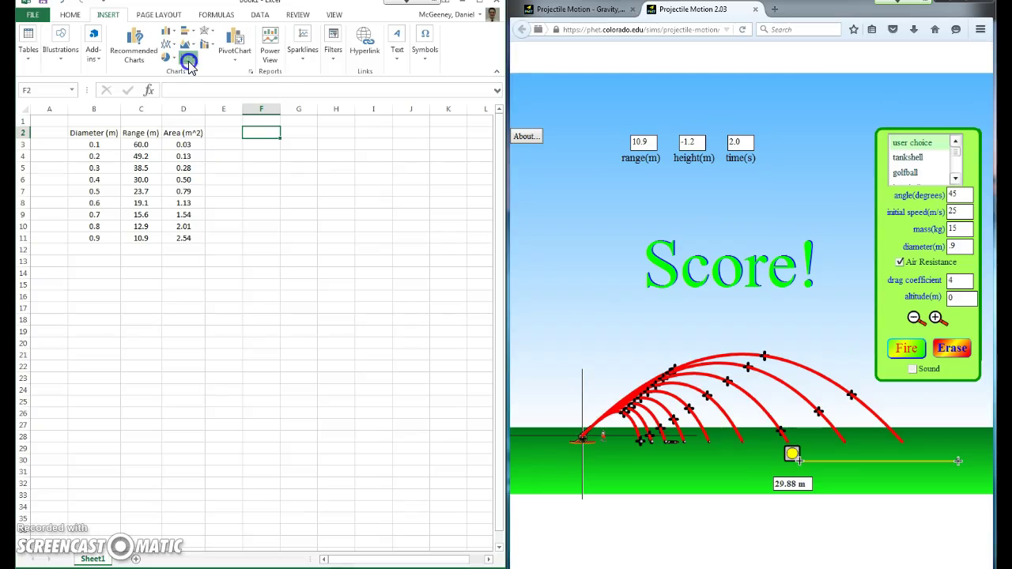
click(188, 62)
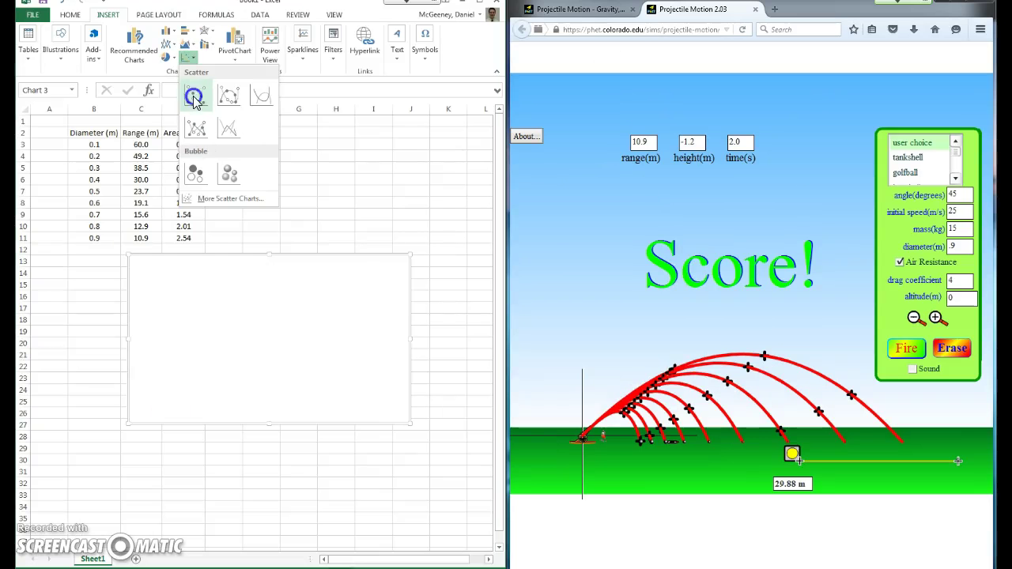
click(193, 97)
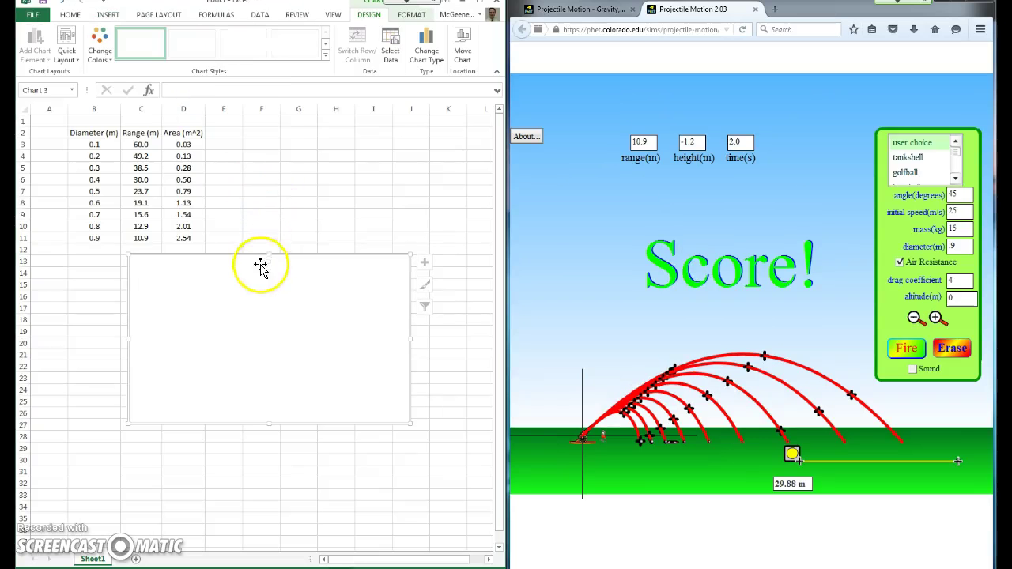
drag(260, 269, 239, 293)
key(Delete)
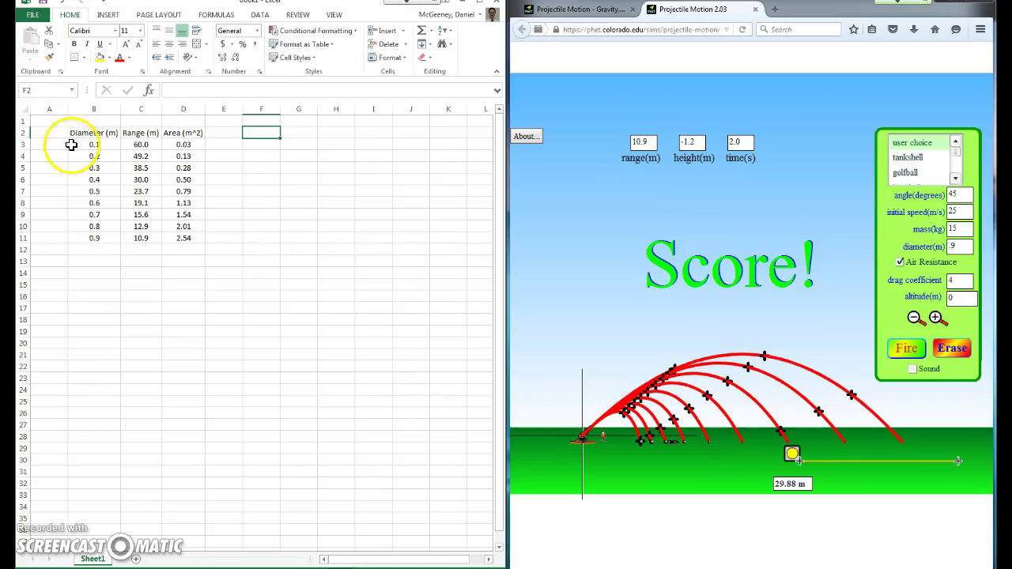
- With a data-table cell selected, insert a scatter chart of Range and Area against Diameter
click(56, 124)
click(44, 117)
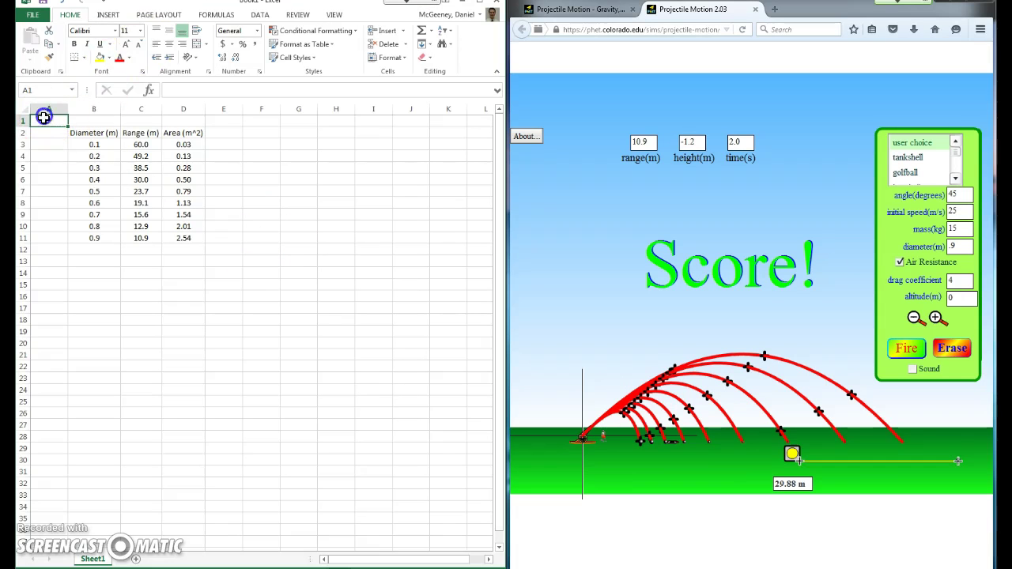
click(141, 155)
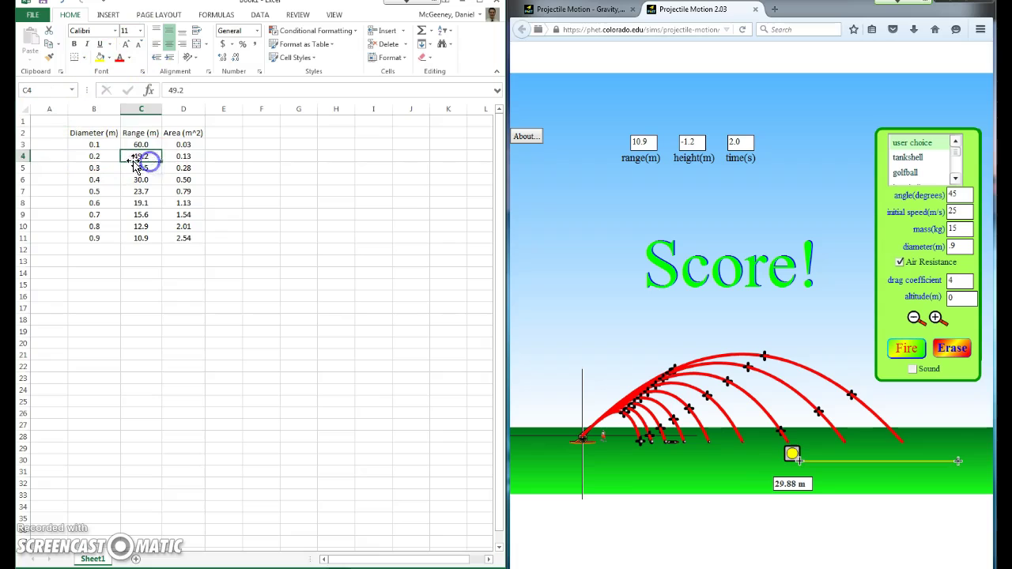
click(108, 15)
click(170, 50)
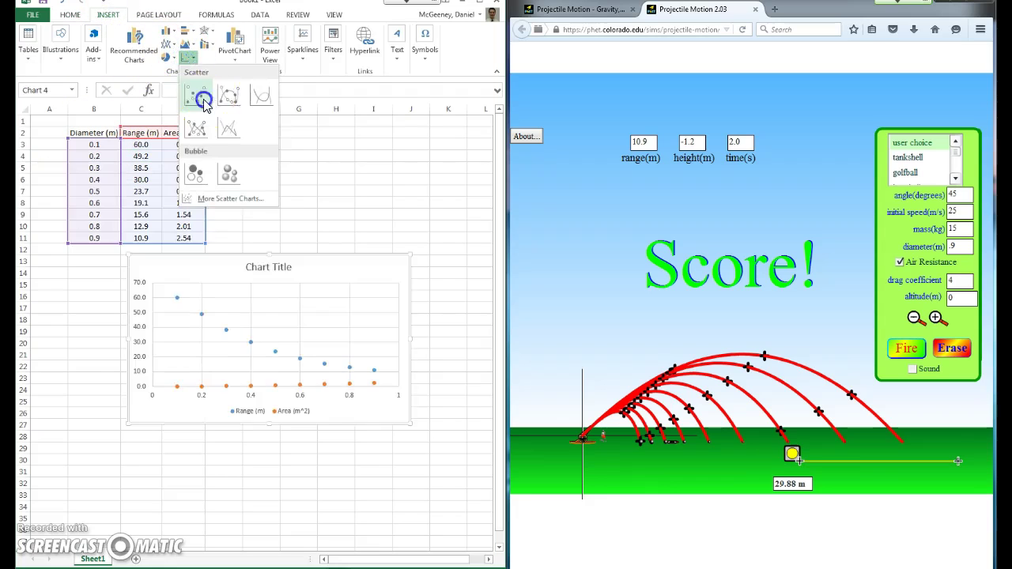
click(199, 99)
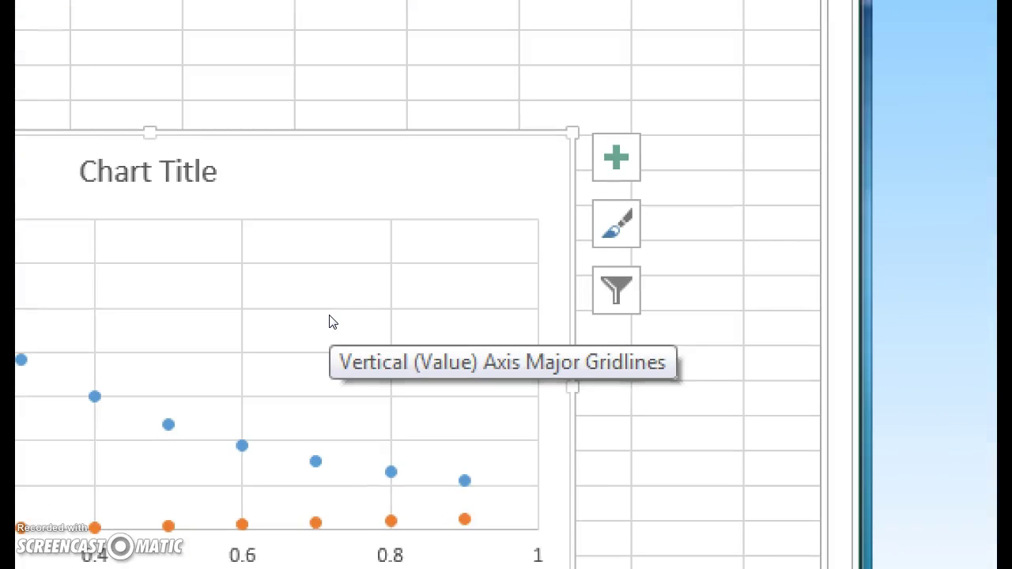
- In the chart's Select Data dialog, remove both the Range (m) and Area (m^2) series
right_click(317, 298)
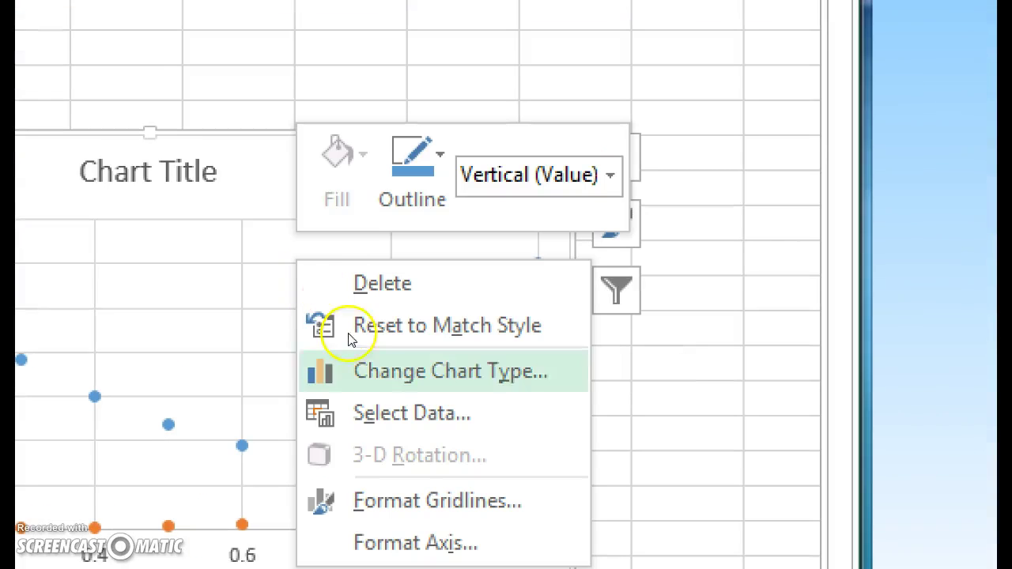
right_click(309, 271)
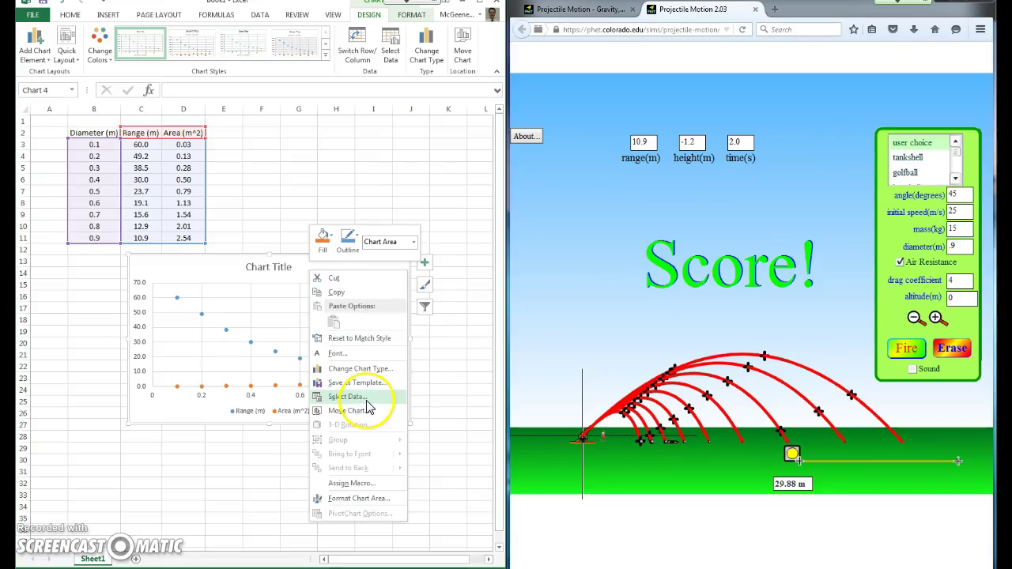
click(379, 439)
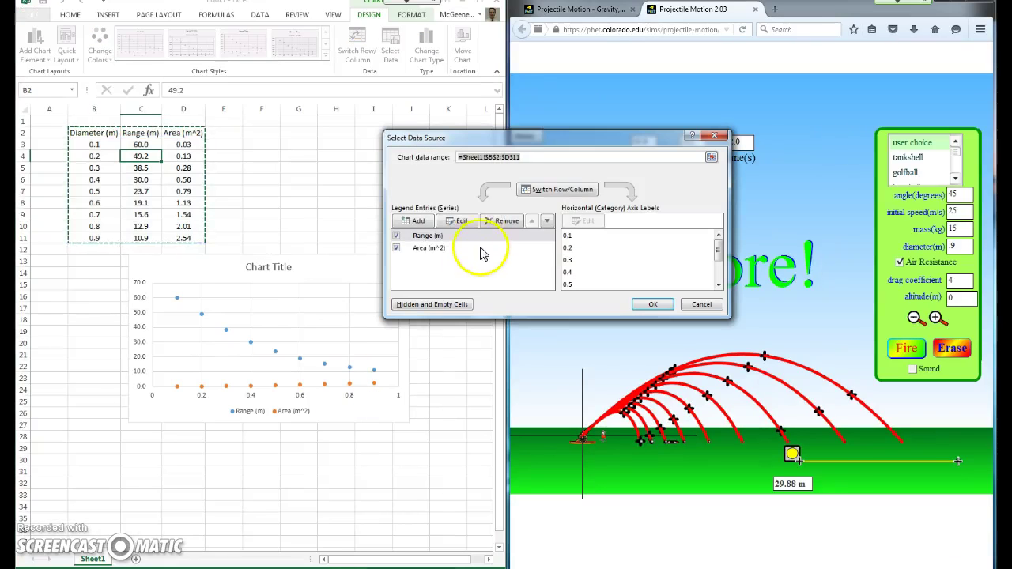
click(427, 237)
click(502, 221)
click(445, 236)
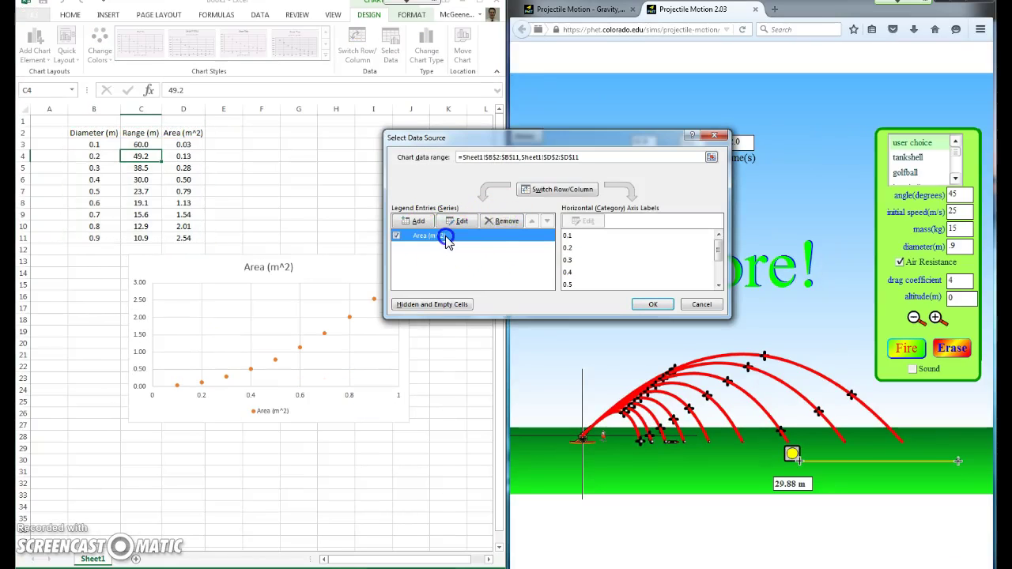
click(504, 221)
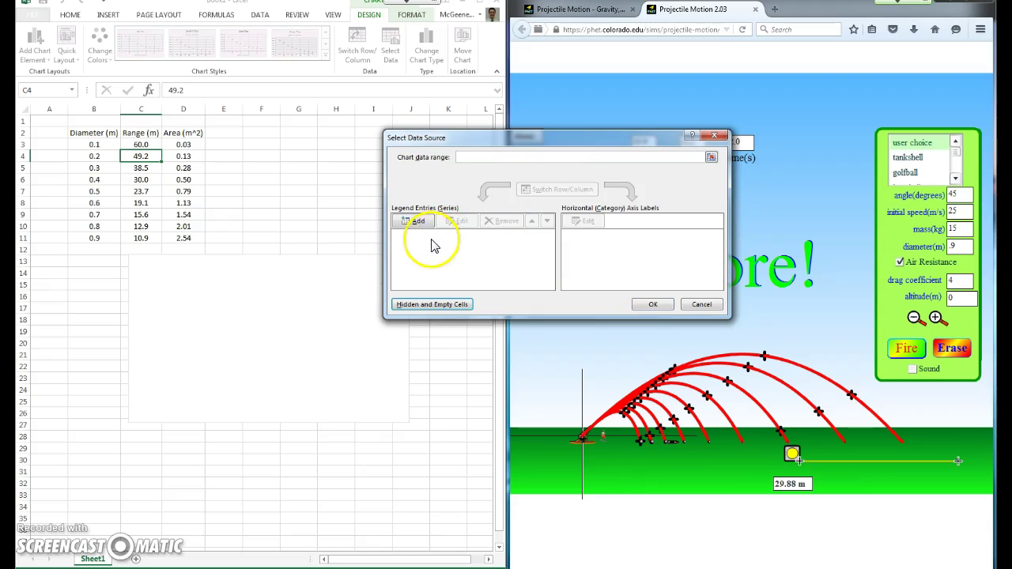
click(439, 241)
click(465, 236)
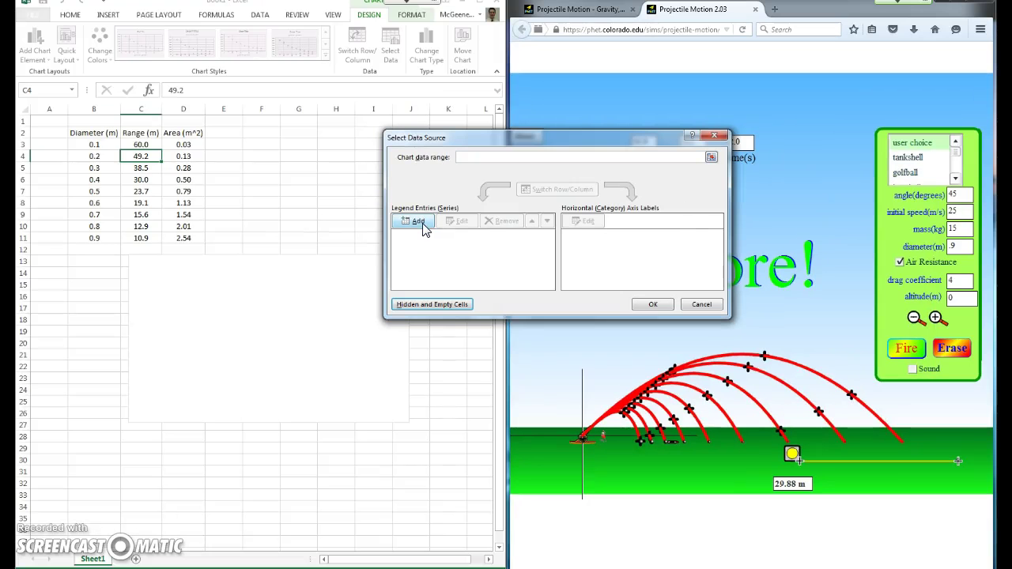
- Add a series with X values B3:B11 and Y values C3:C11, and apply it
click(423, 223)
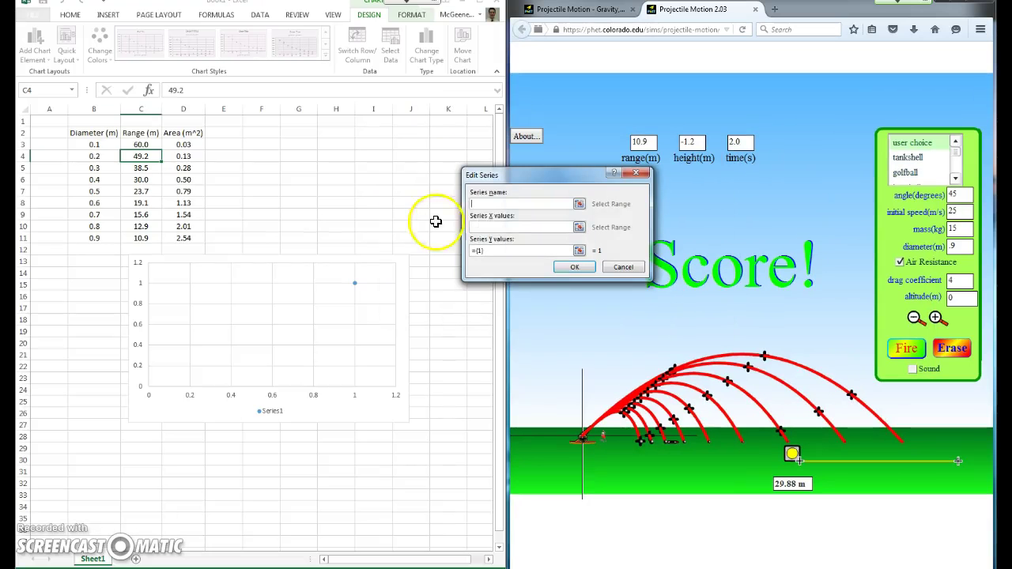
click(496, 227)
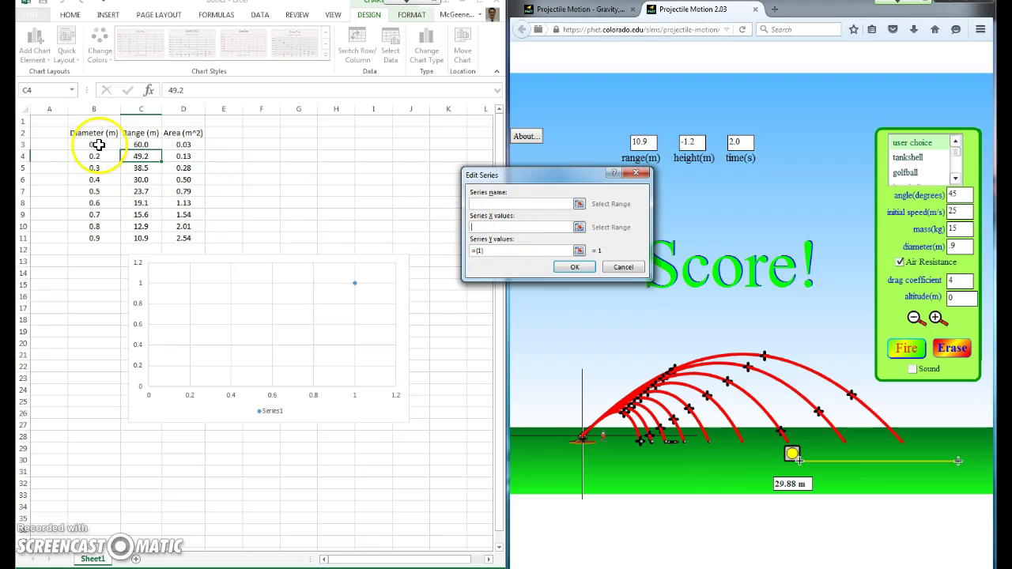
drag(97, 144, 95, 237)
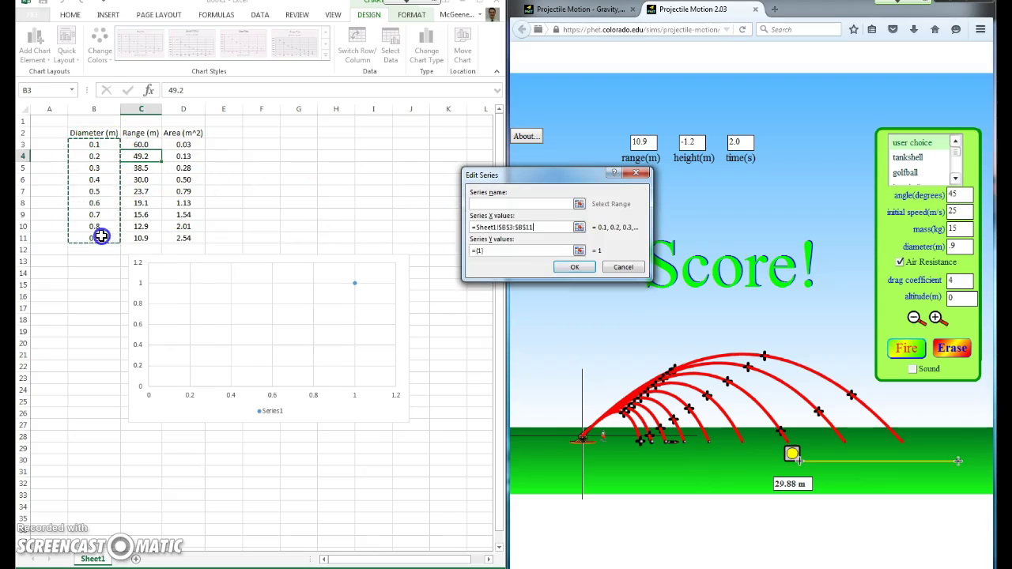
click(471, 250)
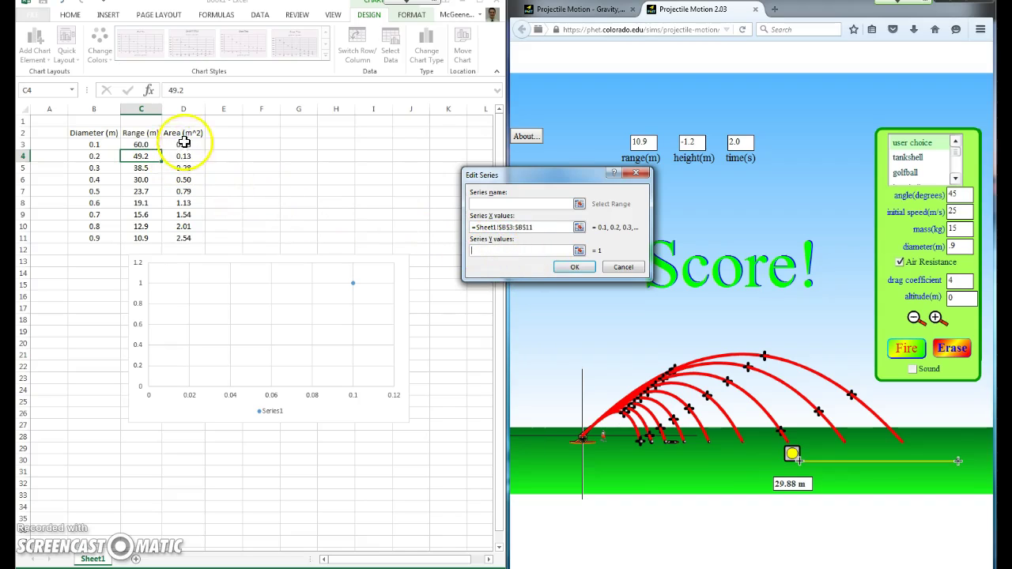
drag(148, 145, 149, 237)
click(573, 268)
click(645, 302)
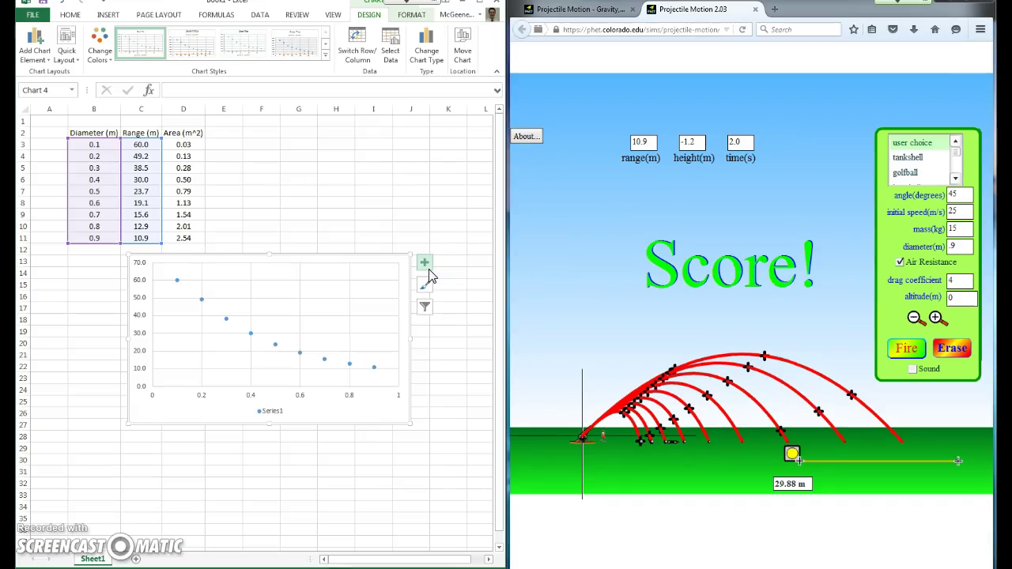
- Add axis titles and a chart title reading 'Experiment 1: Raw Data'
click(432, 267)
click(467, 288)
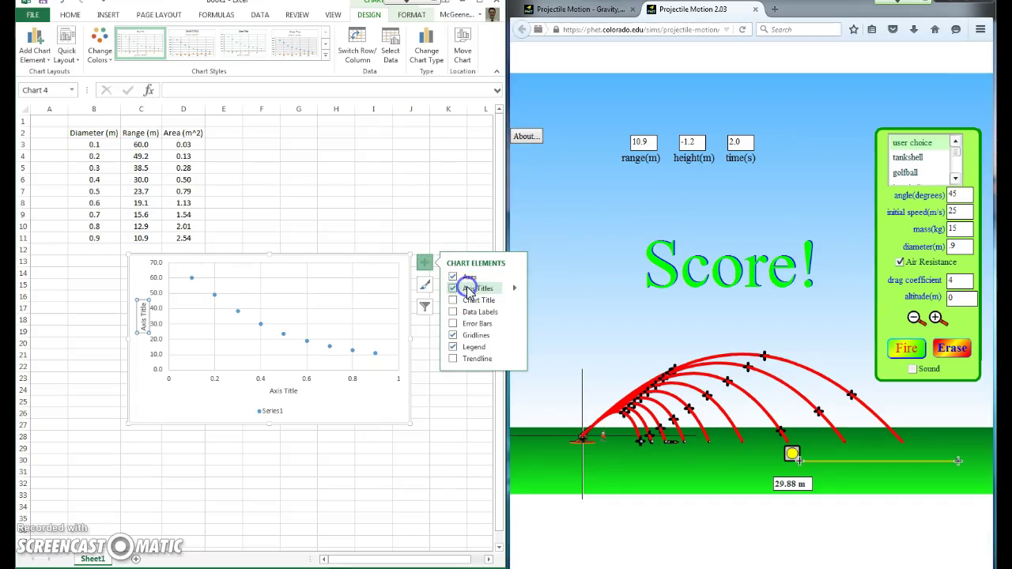
click(472, 301)
triple_click(268, 268)
key(Delete)
text(Experiment 1: Ra)
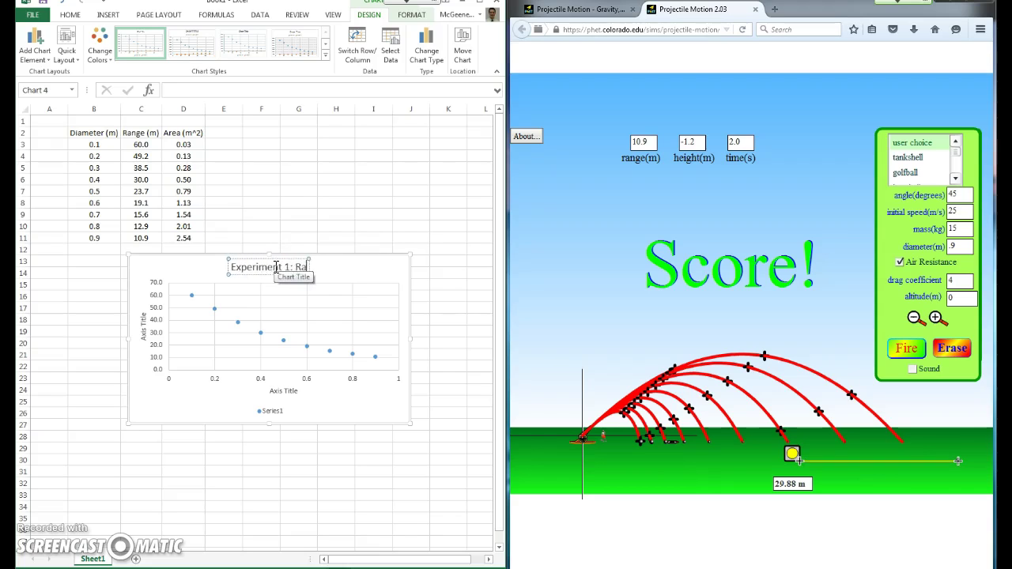
text(w Data)
- Delete the Series1 legend and label the axes Diameter (m) and Range (m)
click(275, 411)
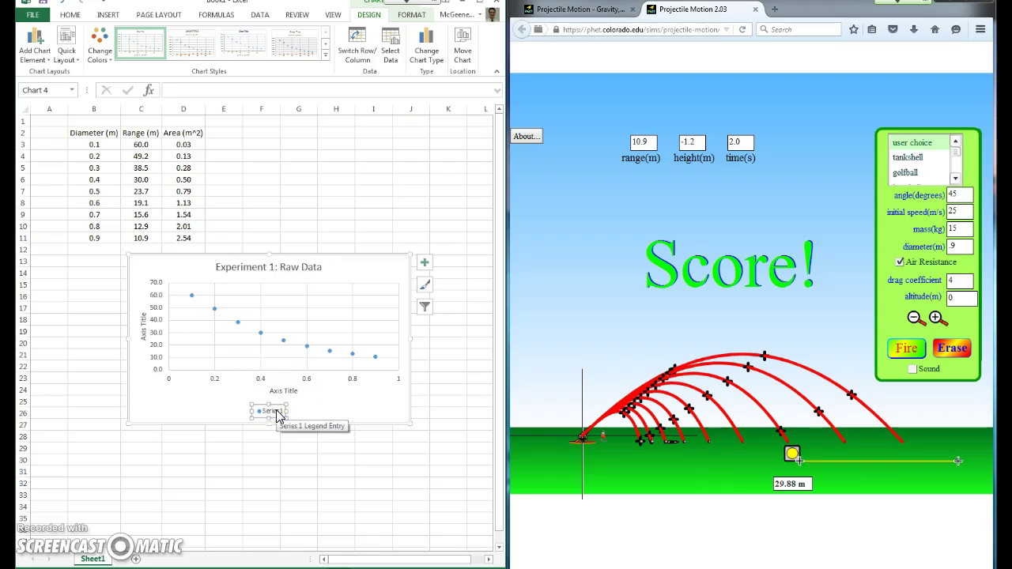
key(Delete)
click(283, 406)
double_click(286, 409)
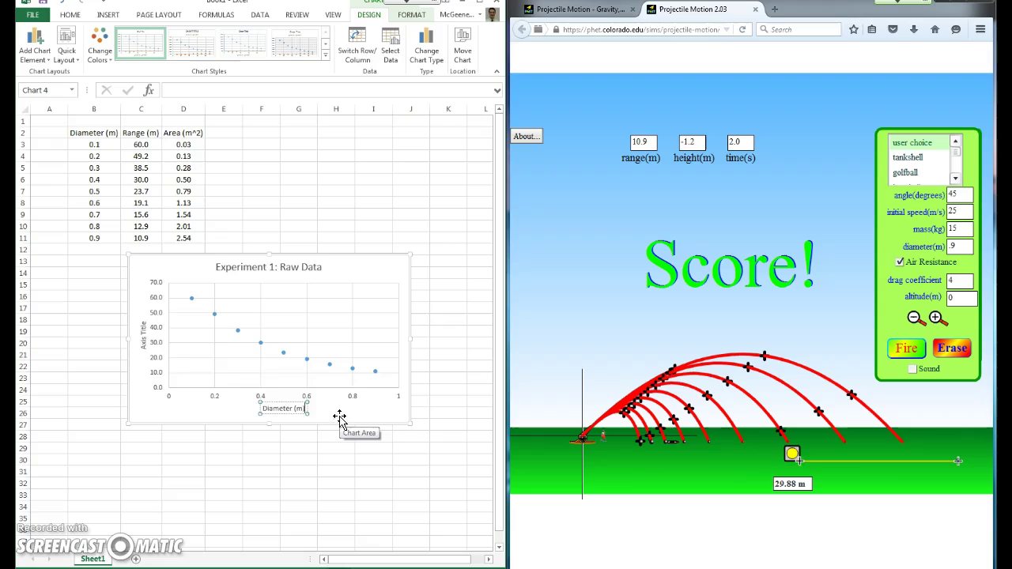
click(146, 340)
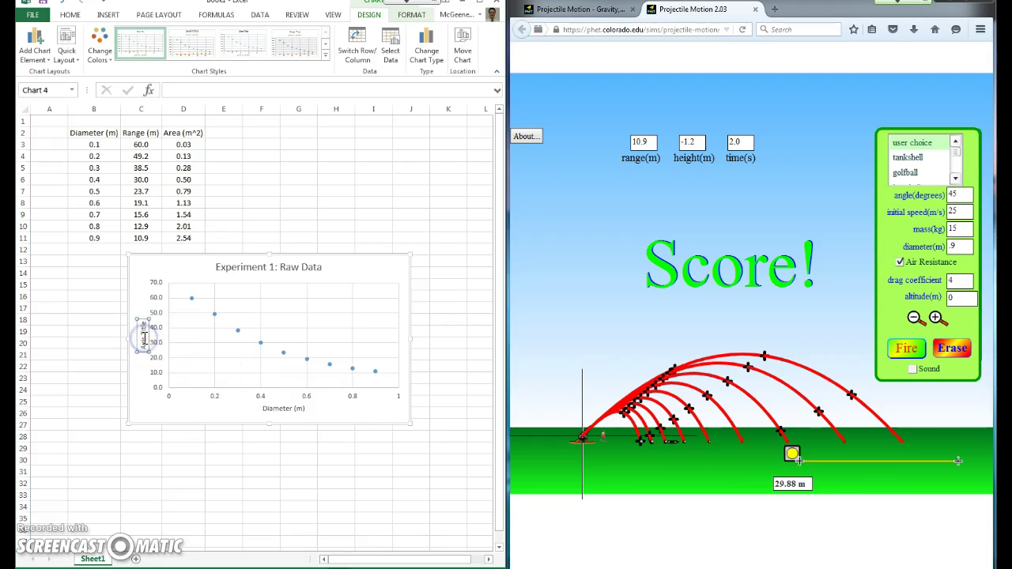
double_click(144, 336)
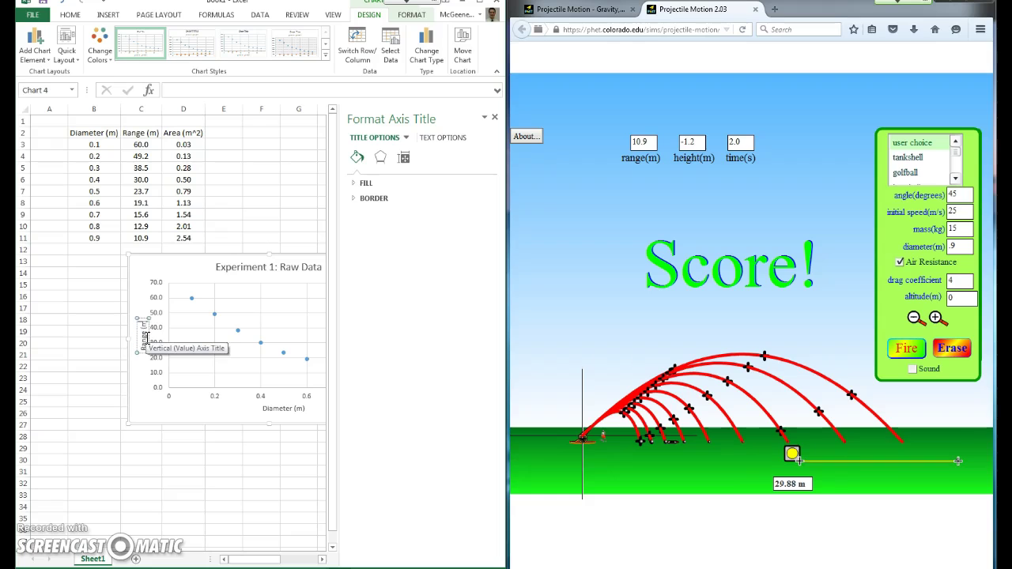
click(752, 552)
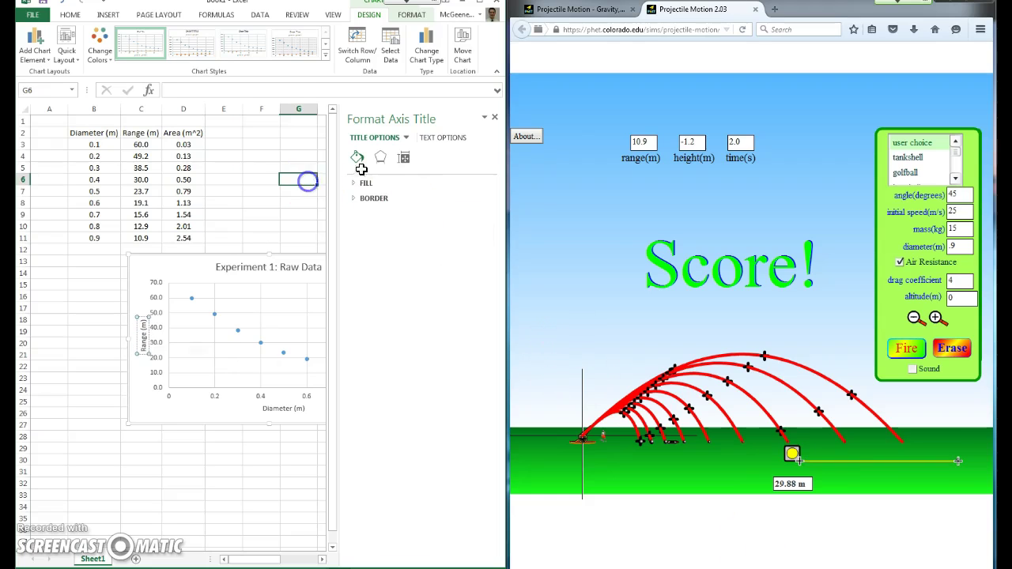
- Close the Format Axis Title pane and review the Word lab instructions before returning to Excel
click(495, 117)
click(212, 151)
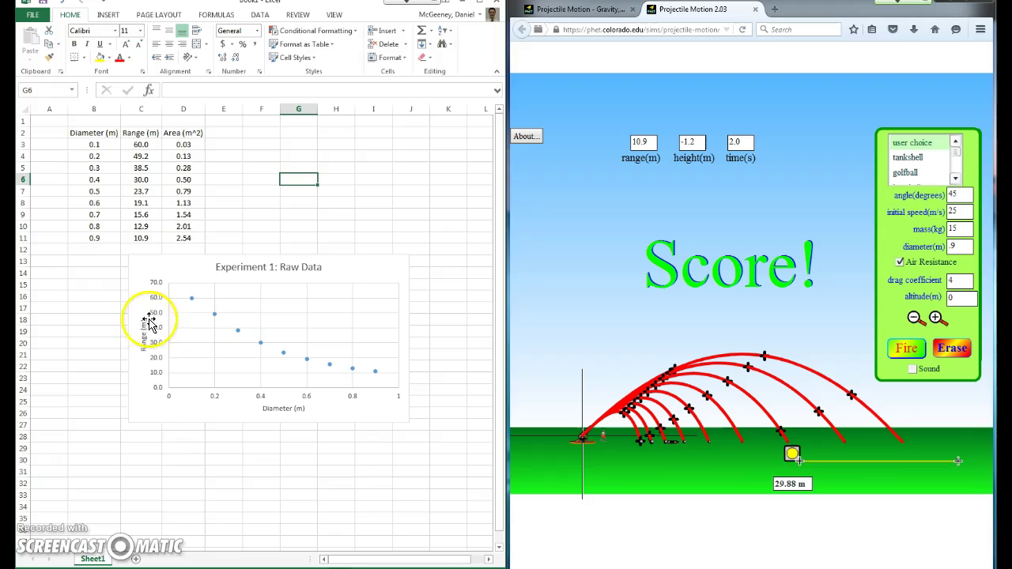
key(alt+Tab)
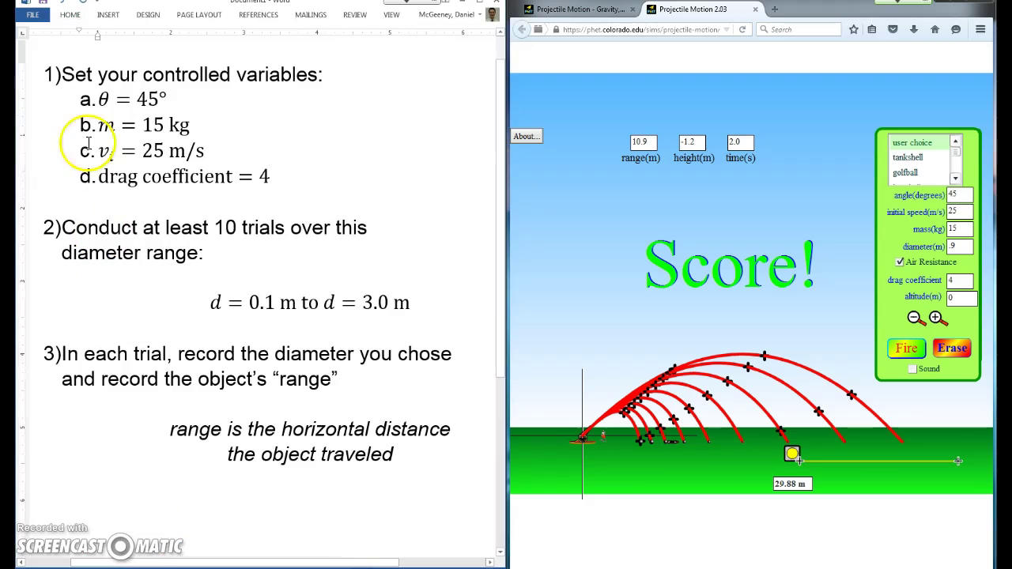
click(215, 303)
scroll(162, 474, up, 1)
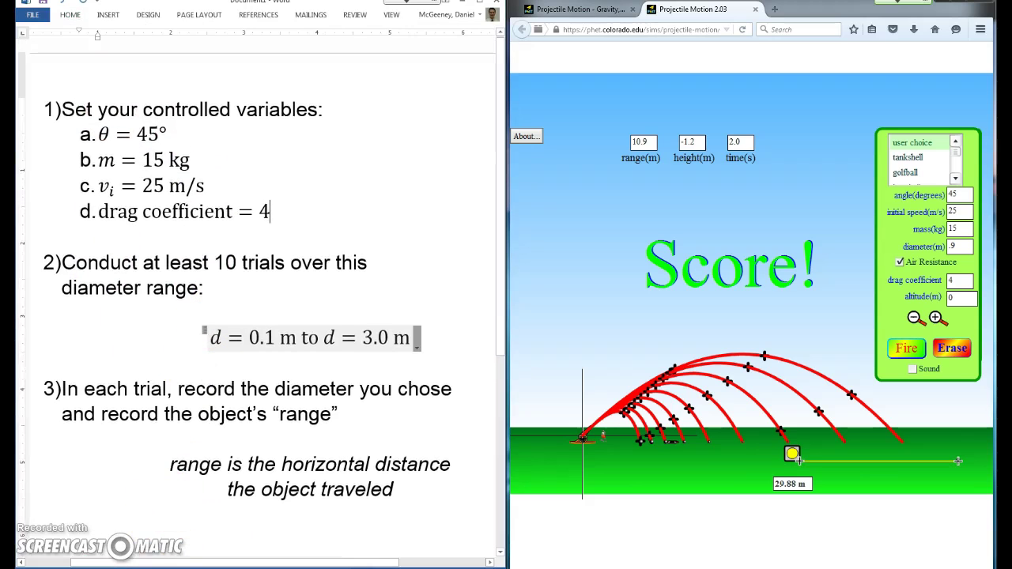
key(alt+Tab)
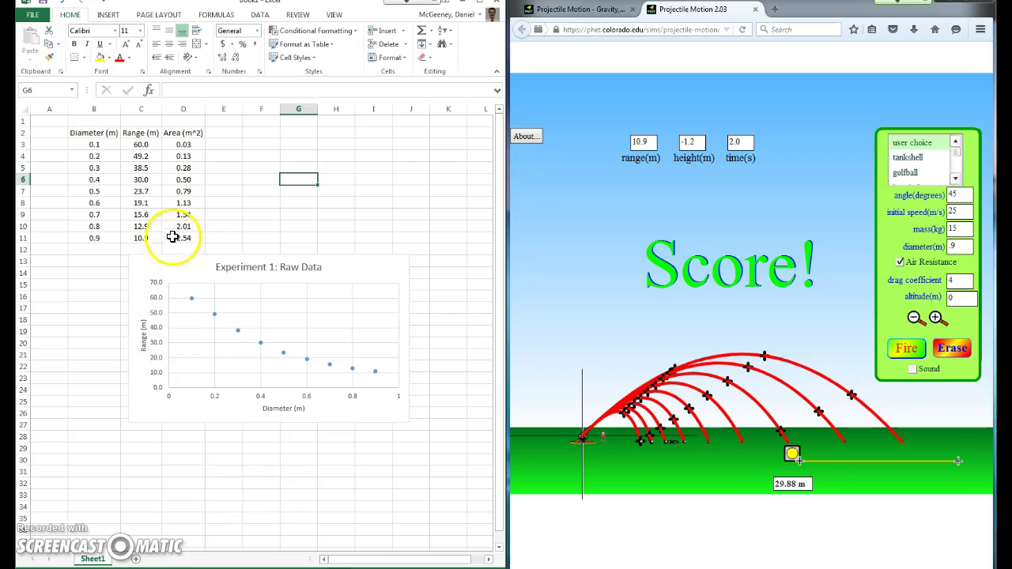
- Shift the raw data chart slightly left and scroll down past the new Processed Data chart
drag(158, 270, 139, 266)
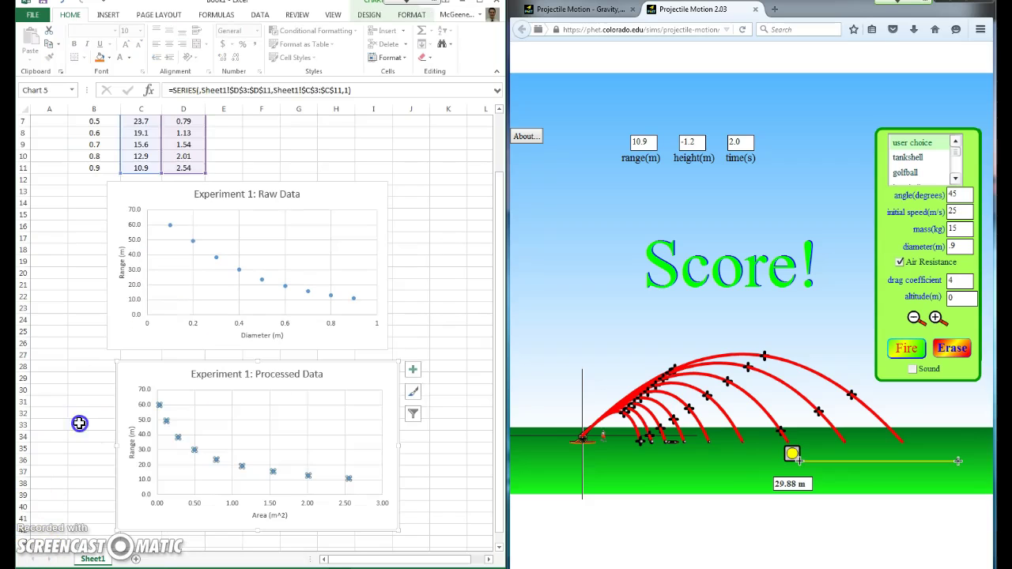
click(80, 424)
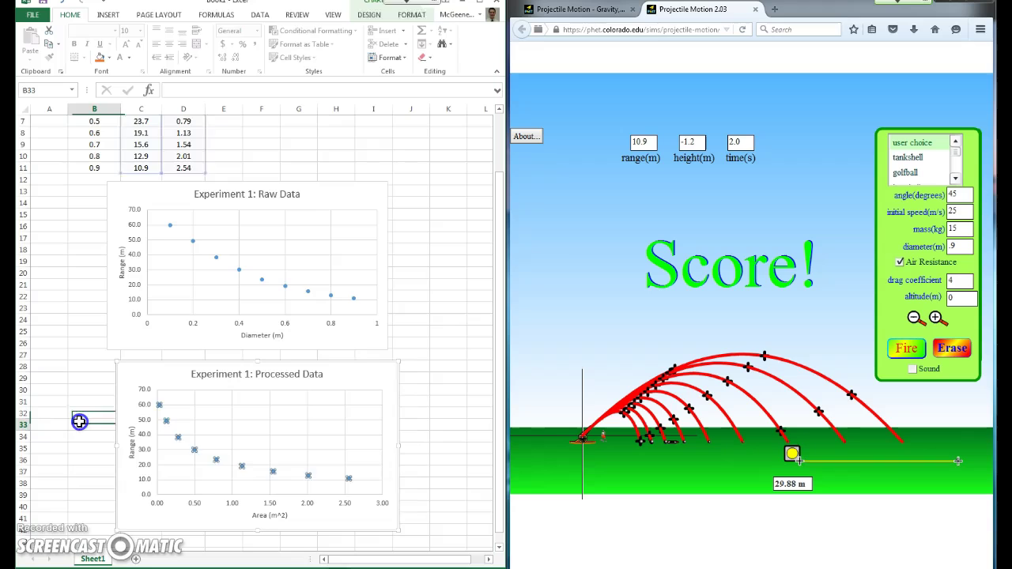
scroll(97, 404, down, 1)
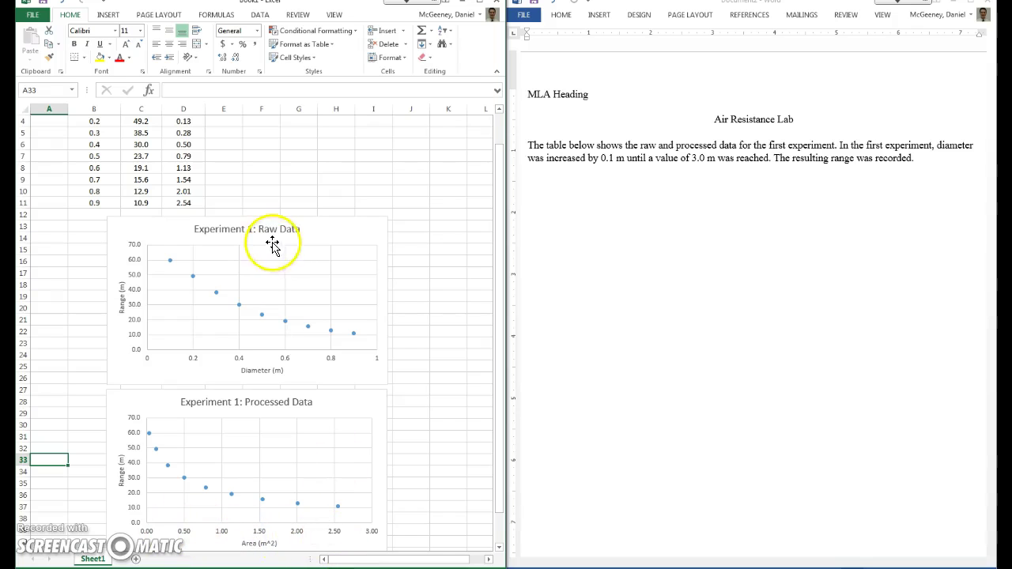
- Copy the Diameter, Range and Area table into Word below the paragraph and centre it
click(637, 155)
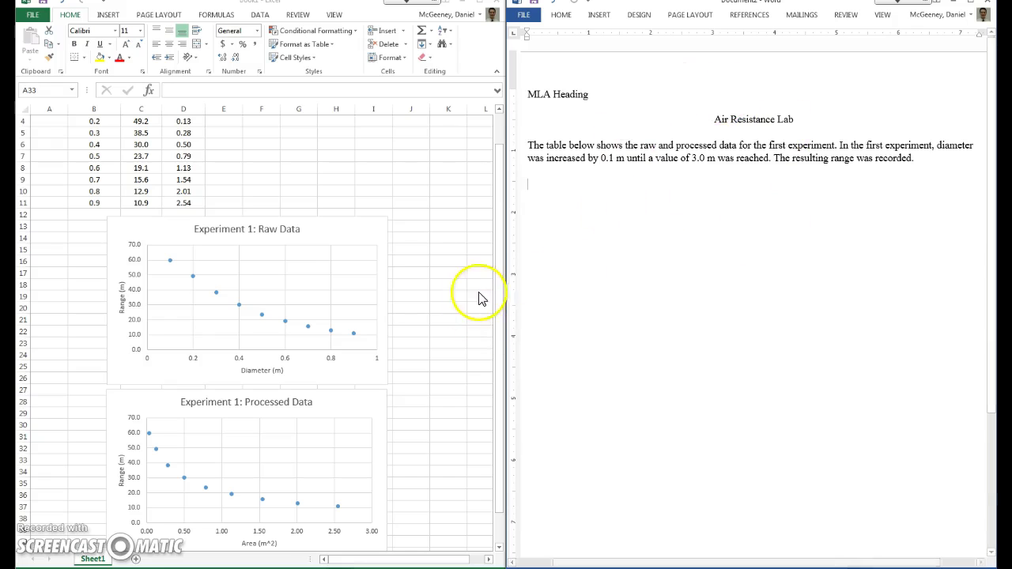
scroll(235, 177, up, 1)
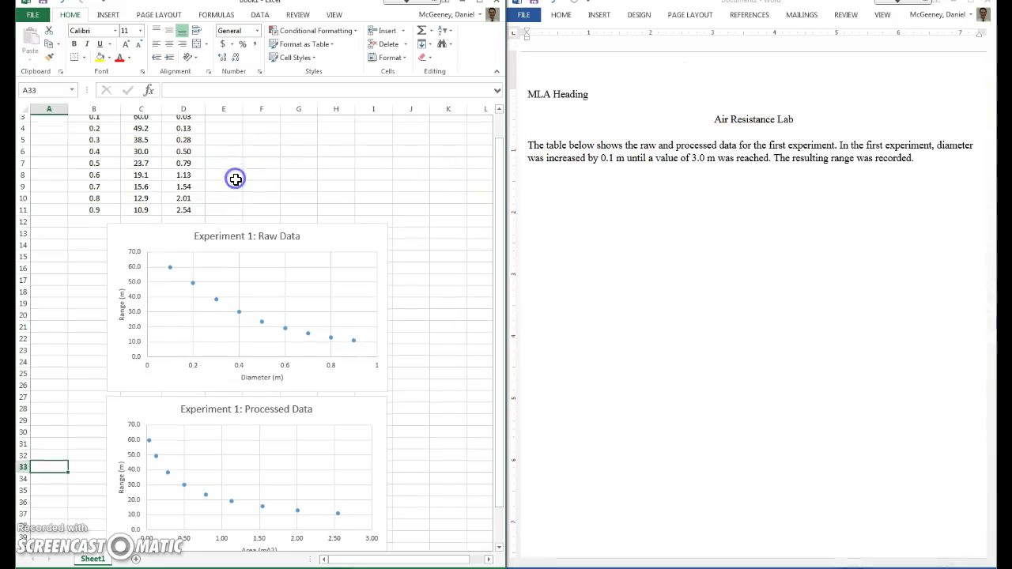
drag(102, 135, 195, 241)
key(ctrl+c)
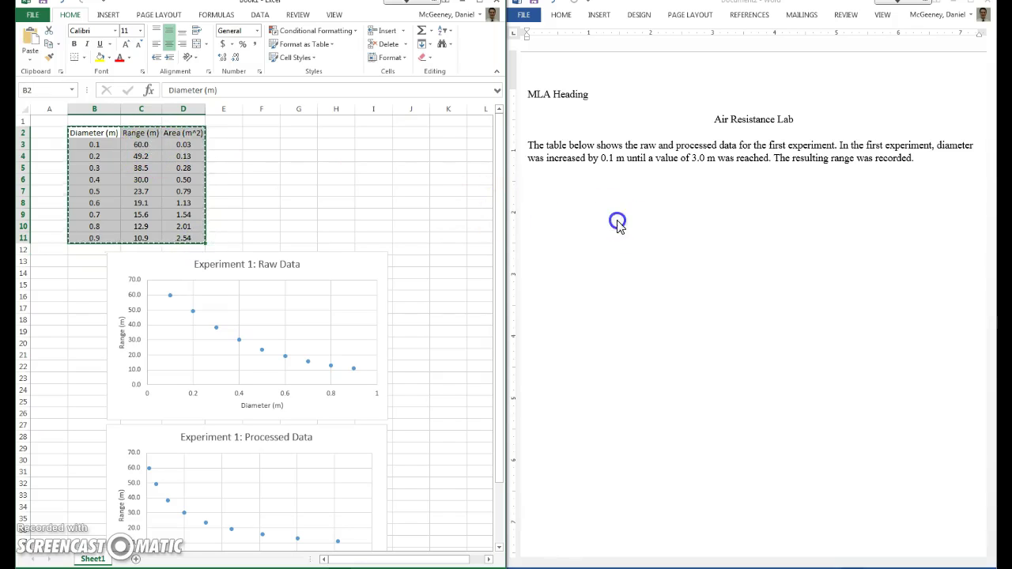
click(615, 219)
click(566, 192)
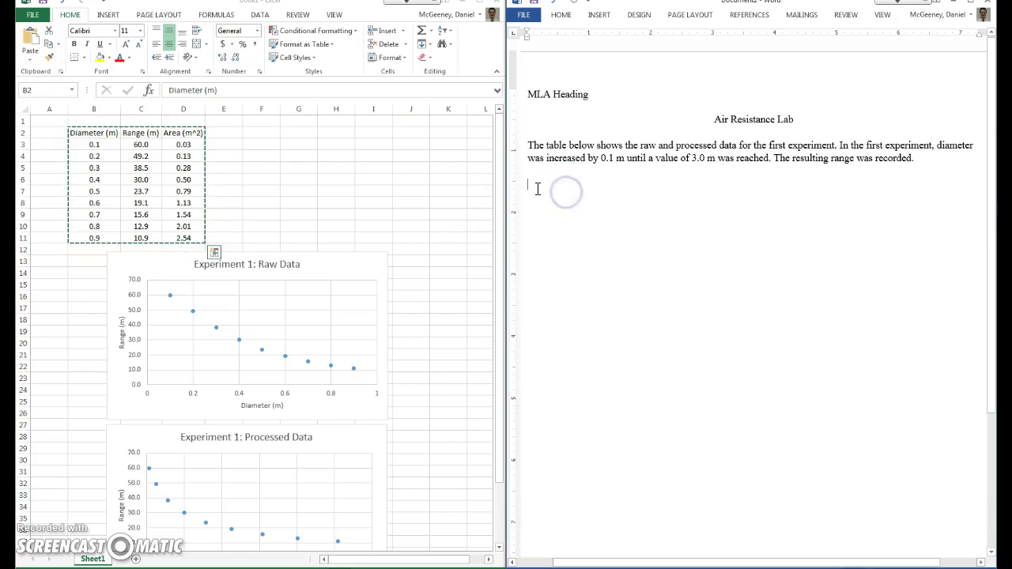
key(ctrl+v)
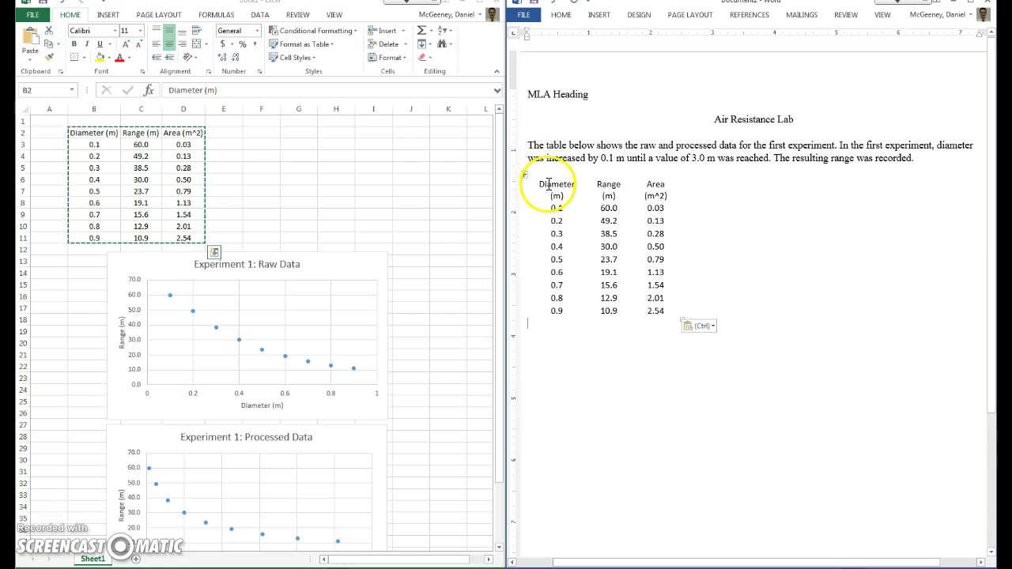
key(Return)
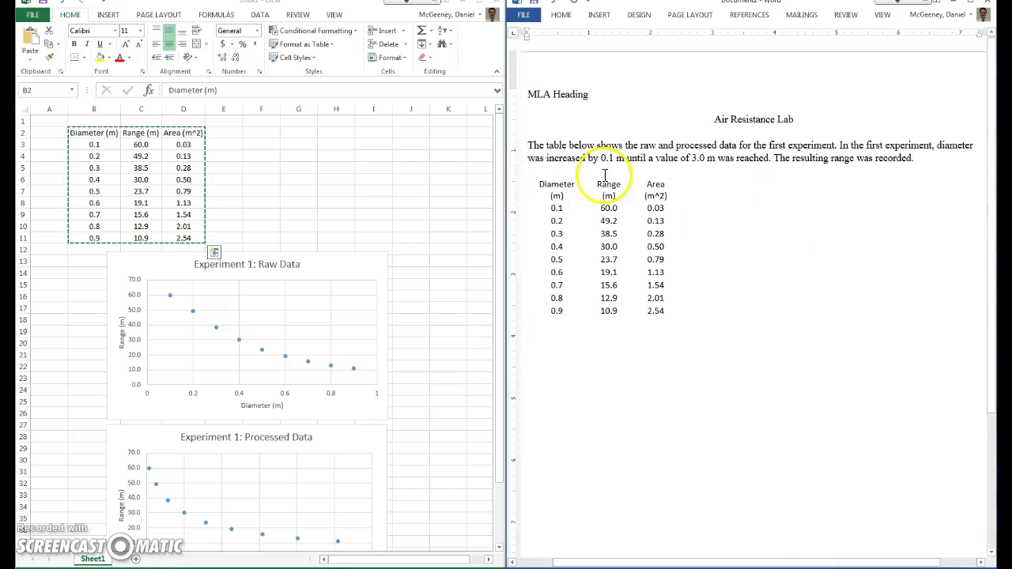
drag(526, 175, 685, 180)
click(650, 366)
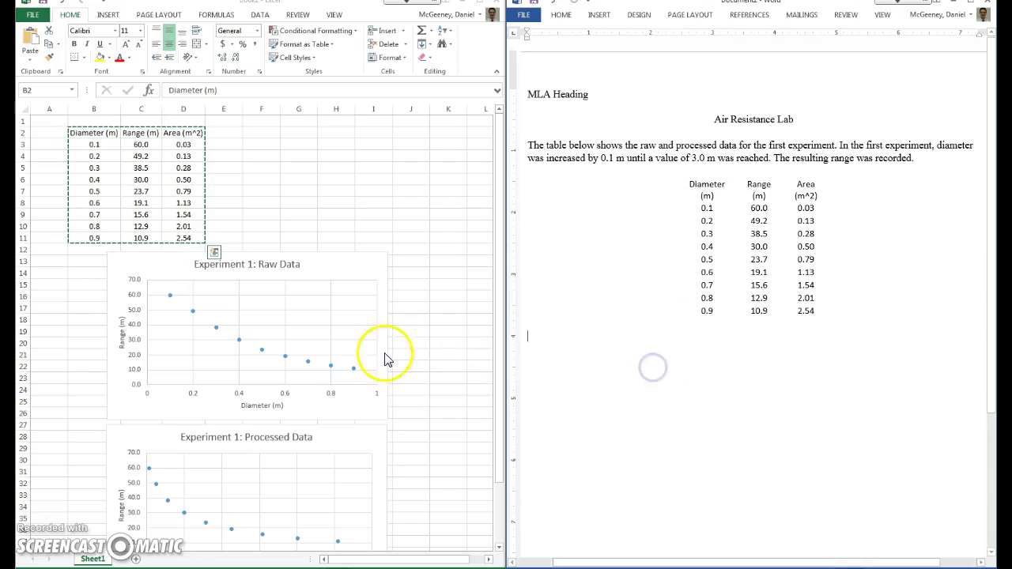
- Paste the 'Experiment 1: Raw Data' chart below the Word table as a picture
click(353, 255)
click(370, 266)
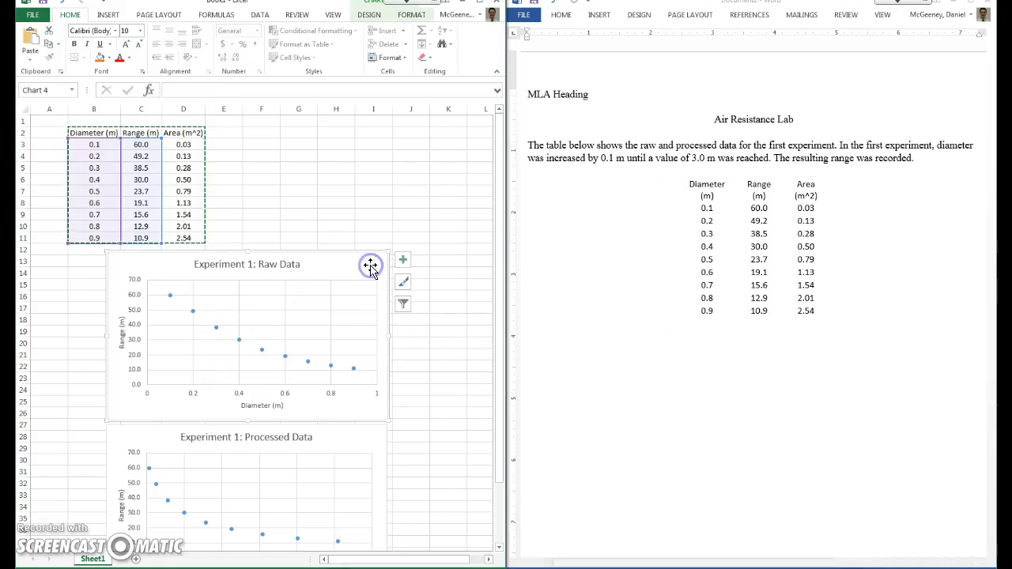
click(662, 359)
key(ctrl+v)
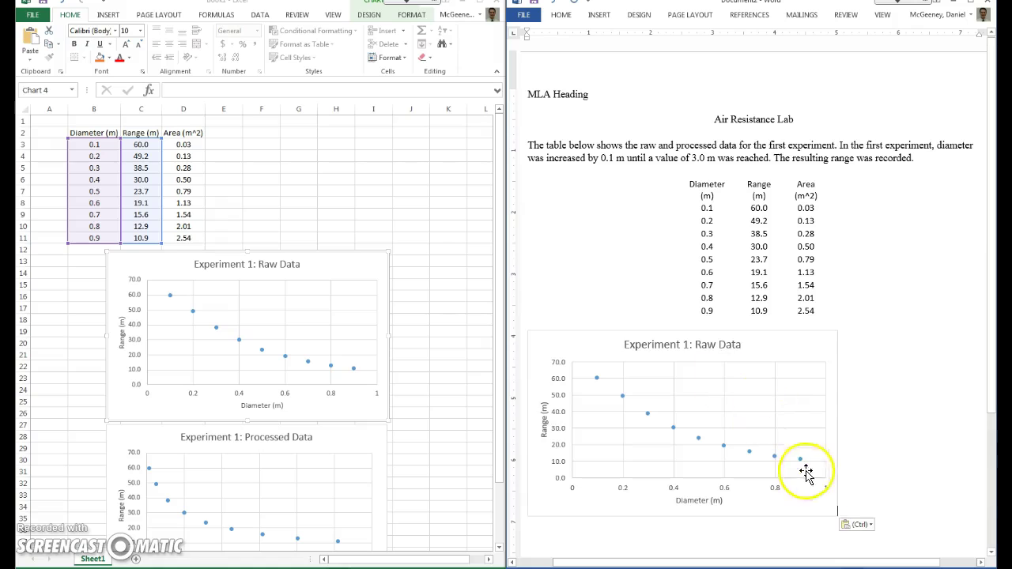
click(862, 526)
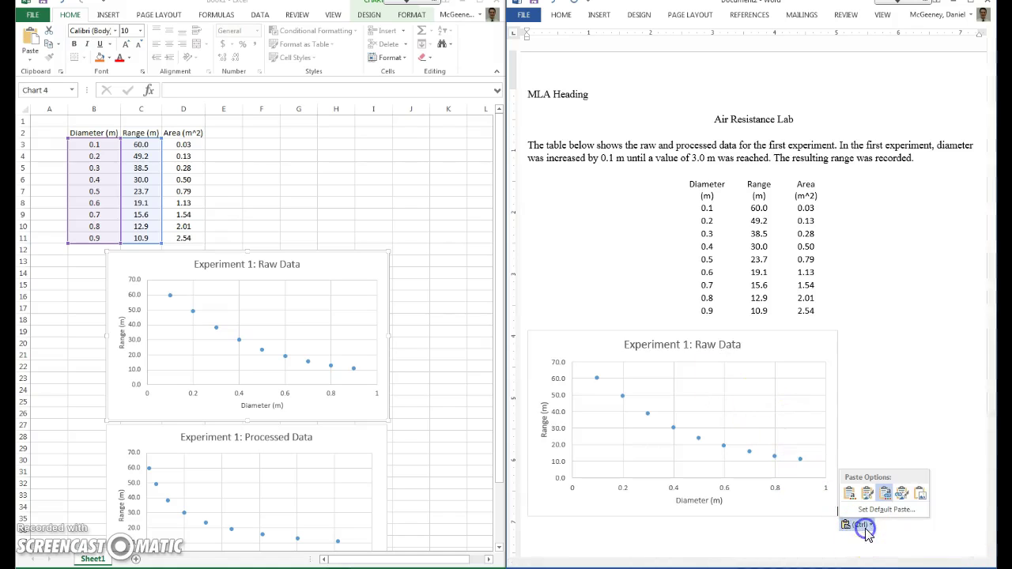
click(919, 499)
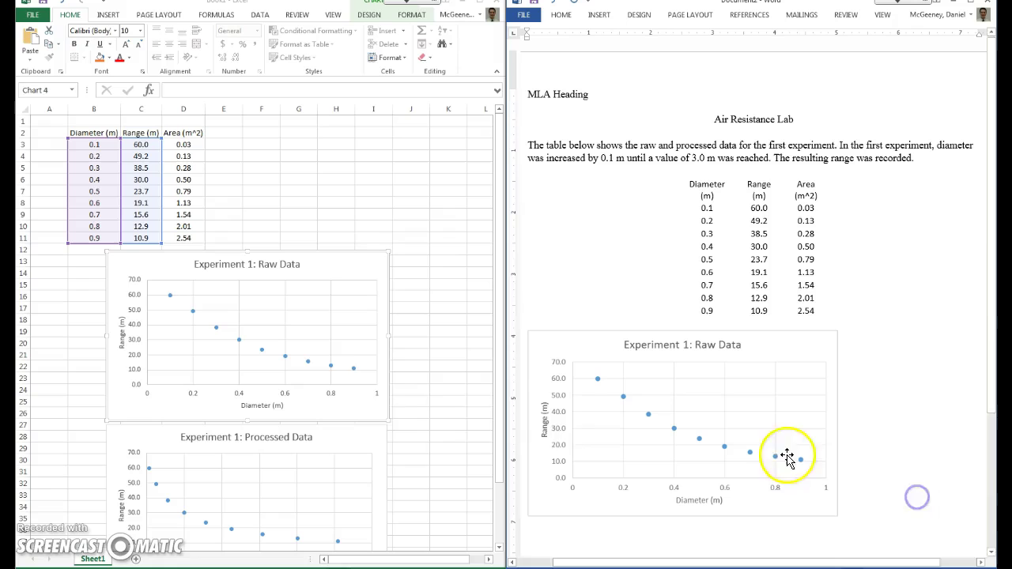